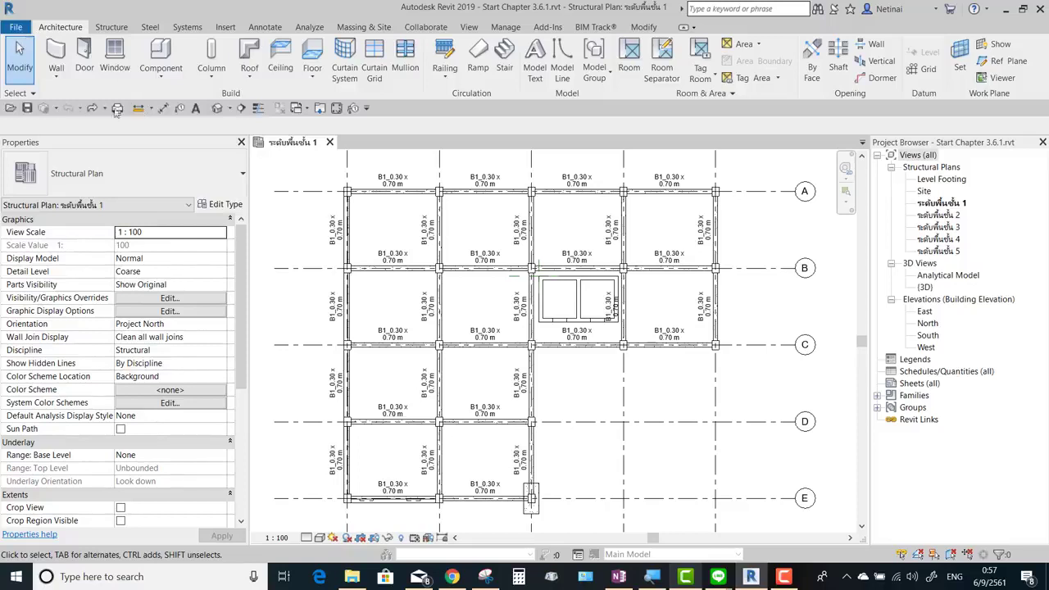
Check the recent project files list, then inspect a beam size tag near grid line A
left_click(15, 27)
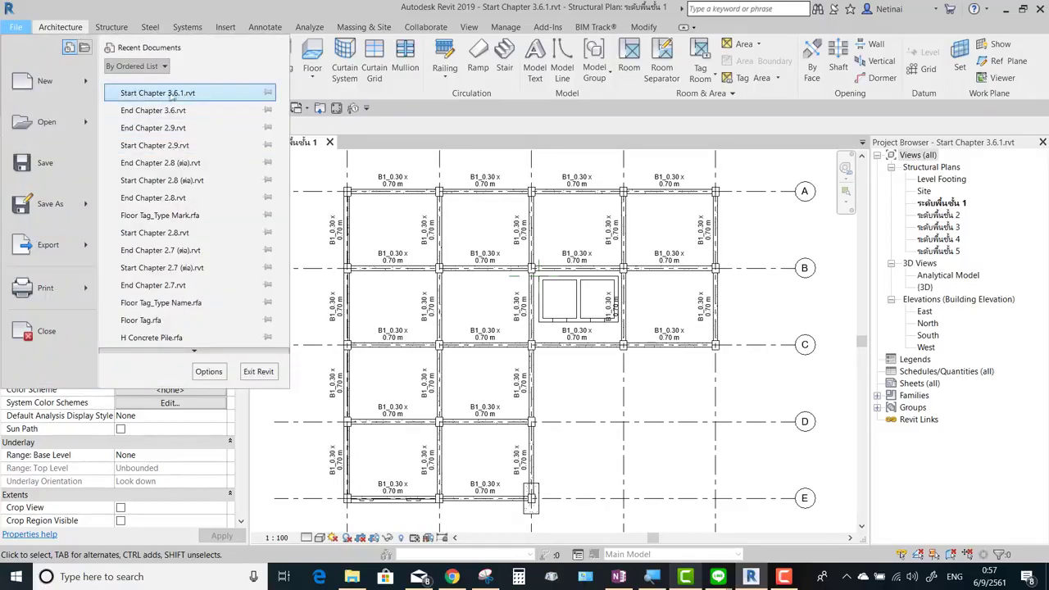
left_click(402, 167)
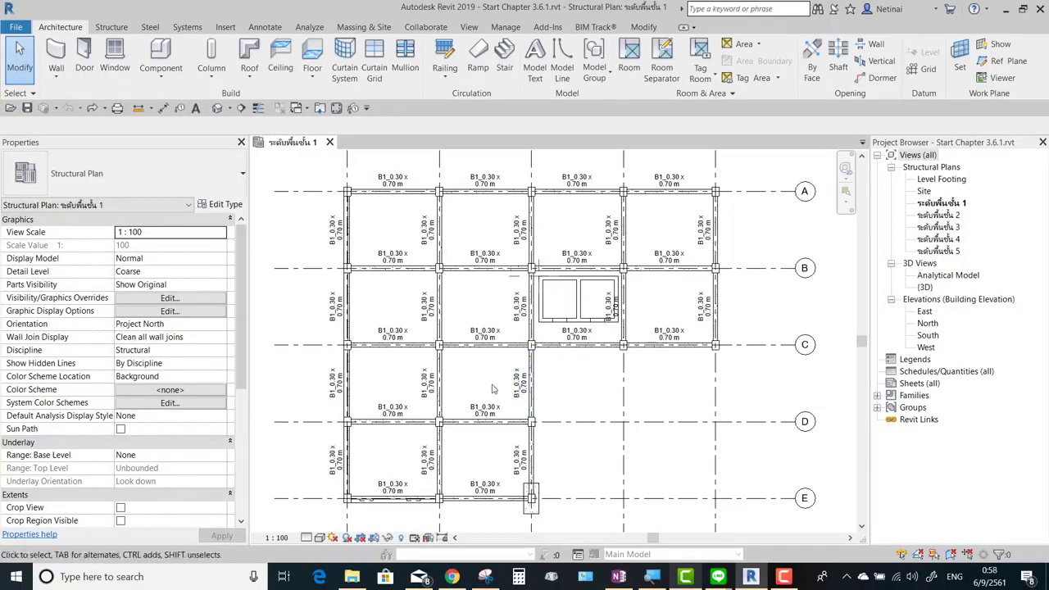
left_click(485, 181)
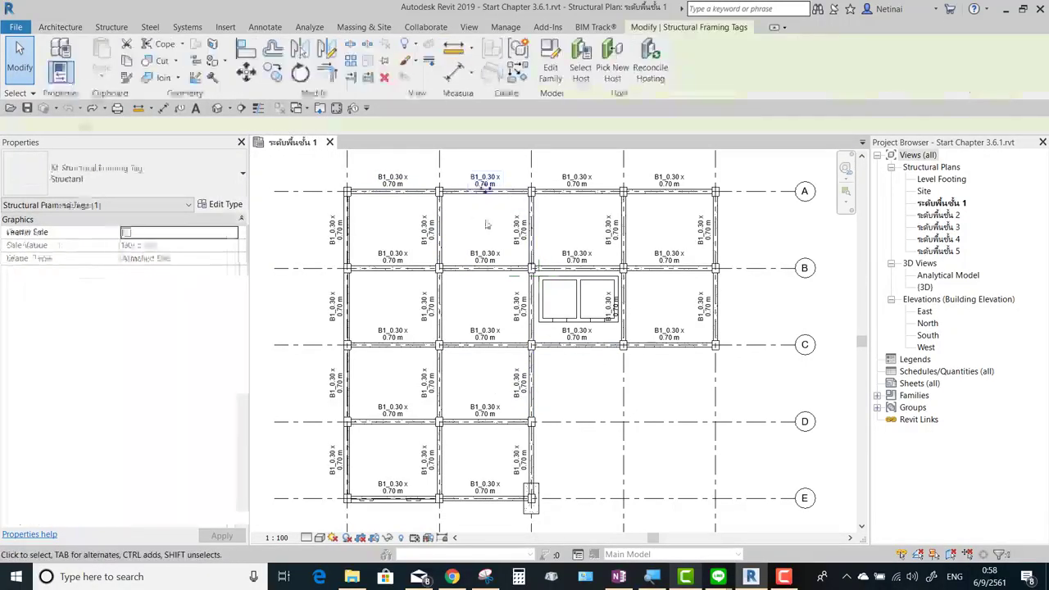
left_click(486, 224)
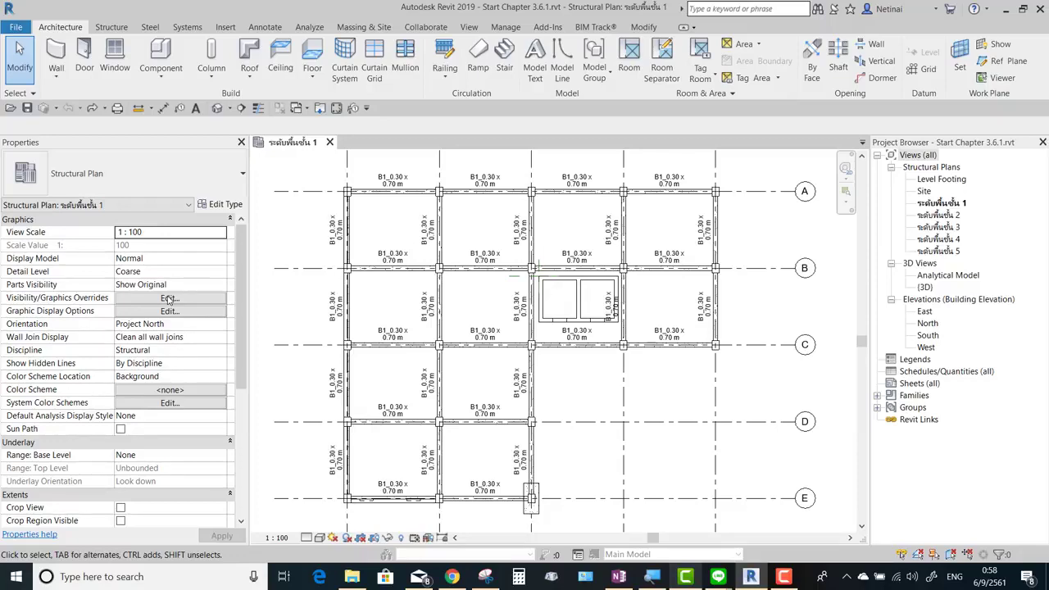
Turn off Structural Framing Tags in the plan's Visibility/Graphics annotation categories
left_click(168, 298)
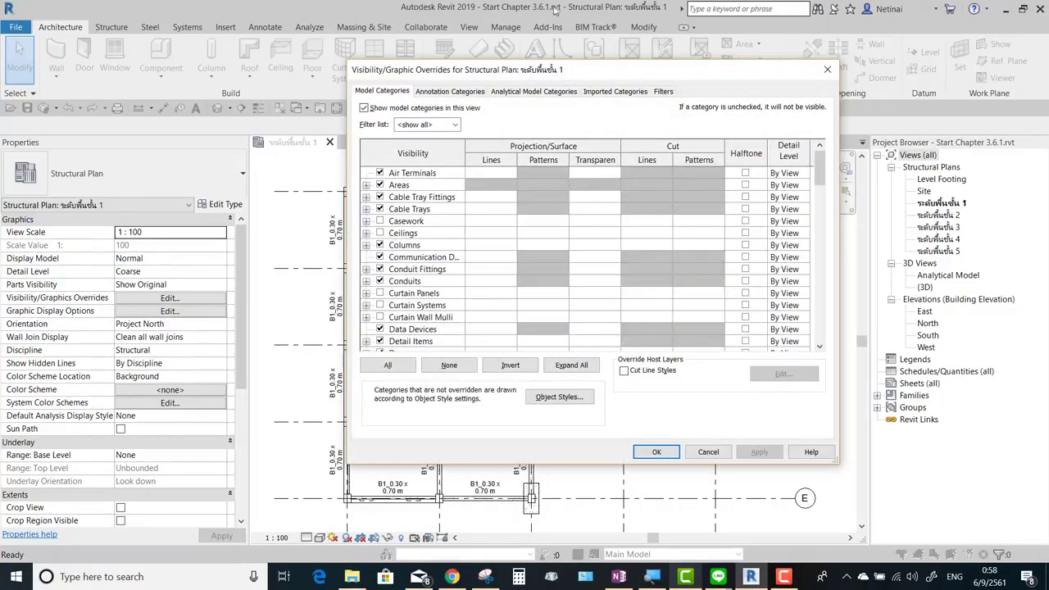
left_click(449, 91)
left_click_drag(472, 71, 586, 74)
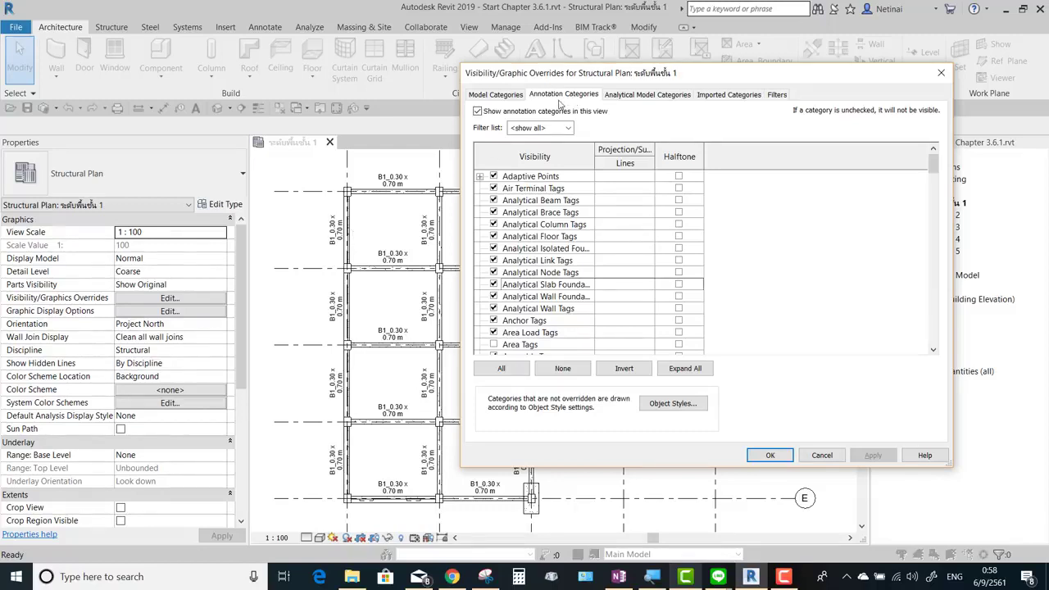
scroll(538, 232, "down", 1)
scroll(539, 232, "down", 2)
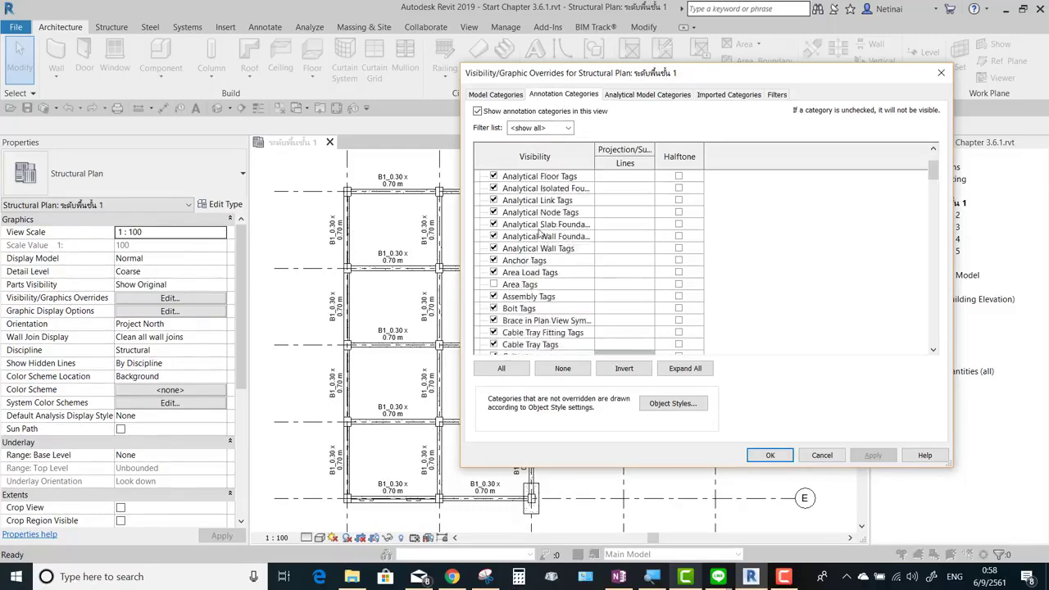
scroll(538, 232, "down", 1)
scroll(540, 236, "down", 4)
scroll(545, 240, "down", 4)
scroll(549, 244, "down", 3)
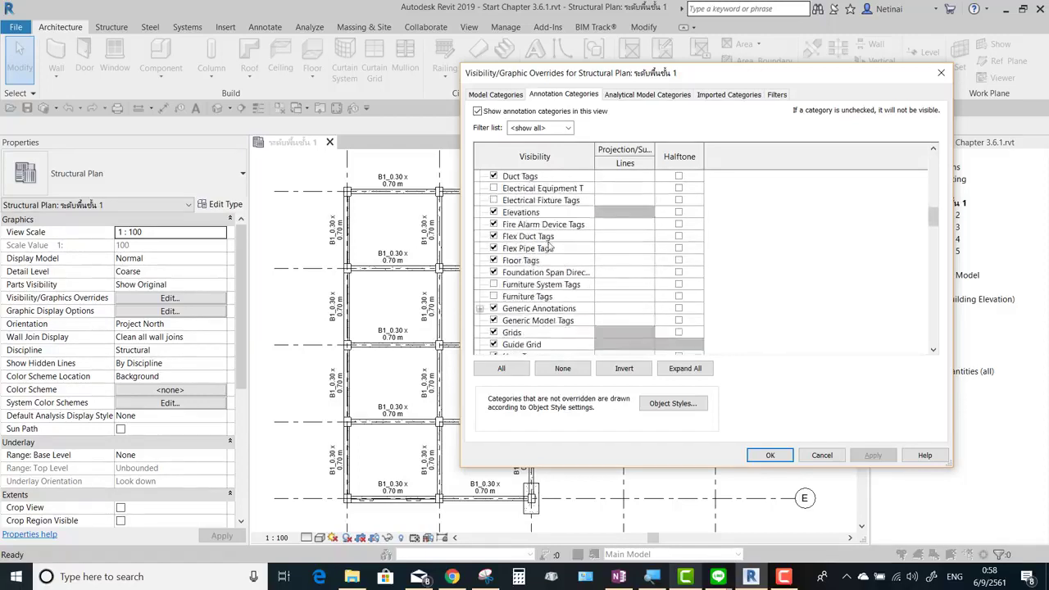
scroll(548, 250, "down", 4)
scroll(545, 258, "down", 3)
scroll(542, 270, "down", 3)
scroll(540, 283, "down", 2)
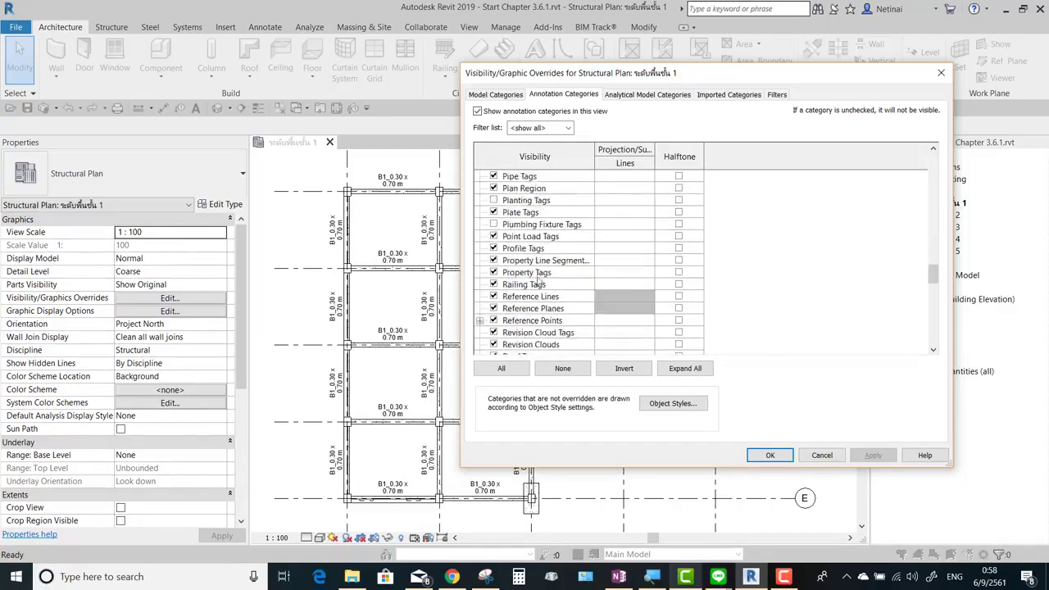
scroll(540, 282, "down", 4)
scroll(540, 285, "down", 1)
scroll(541, 289, "down", 2)
scroll(541, 292, "down", 1)
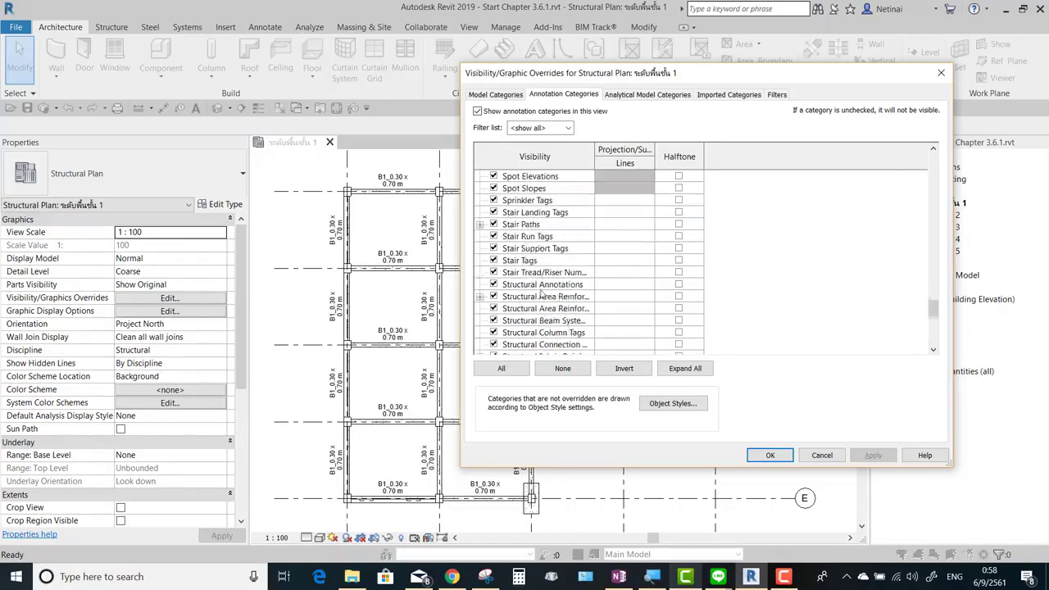
scroll(549, 308, "down", 1)
scroll(549, 318, "down", 2)
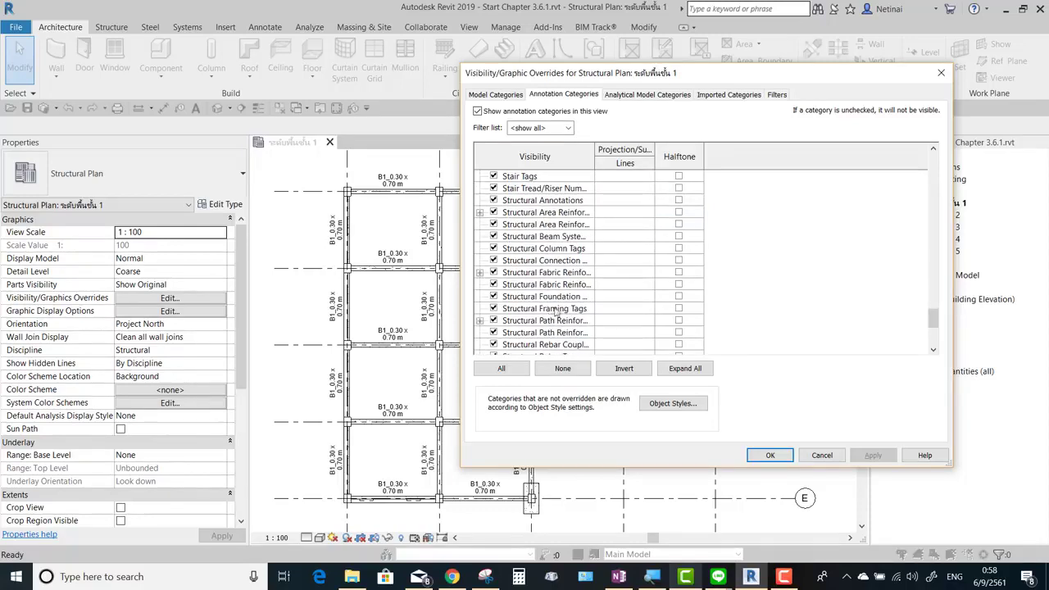
left_click(556, 309)
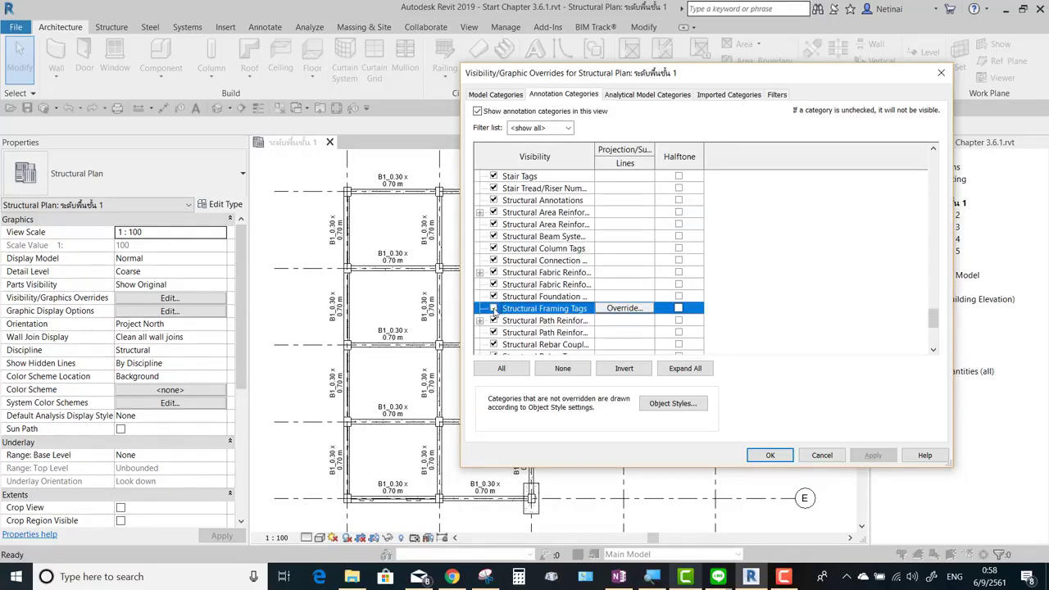
left_click(494, 309)
left_click(768, 455)
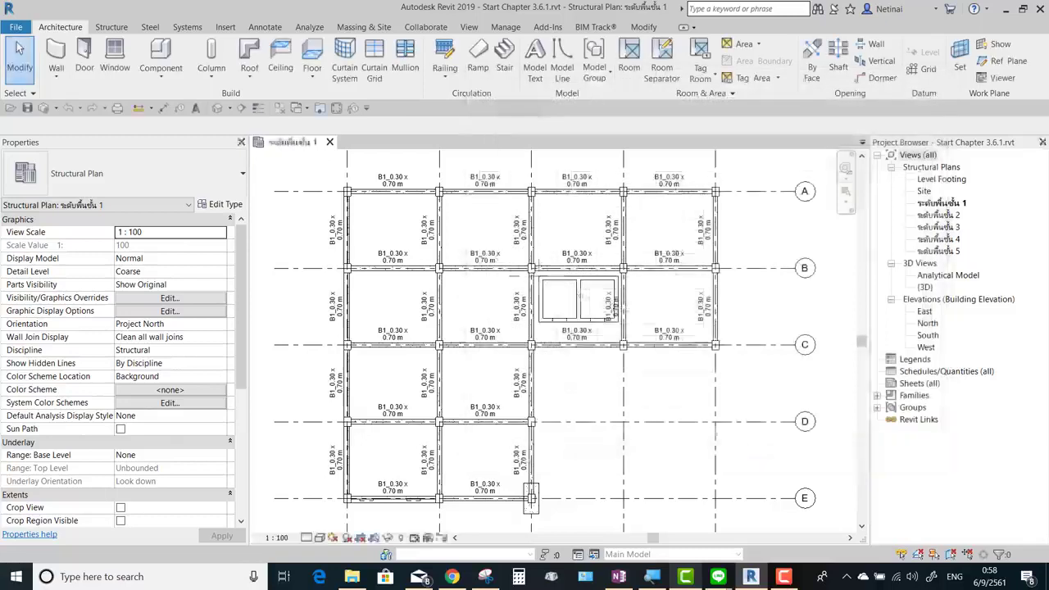
Start the Beam tool and keep the placement plane at Level 1
scroll(515, 283, "down", 1)
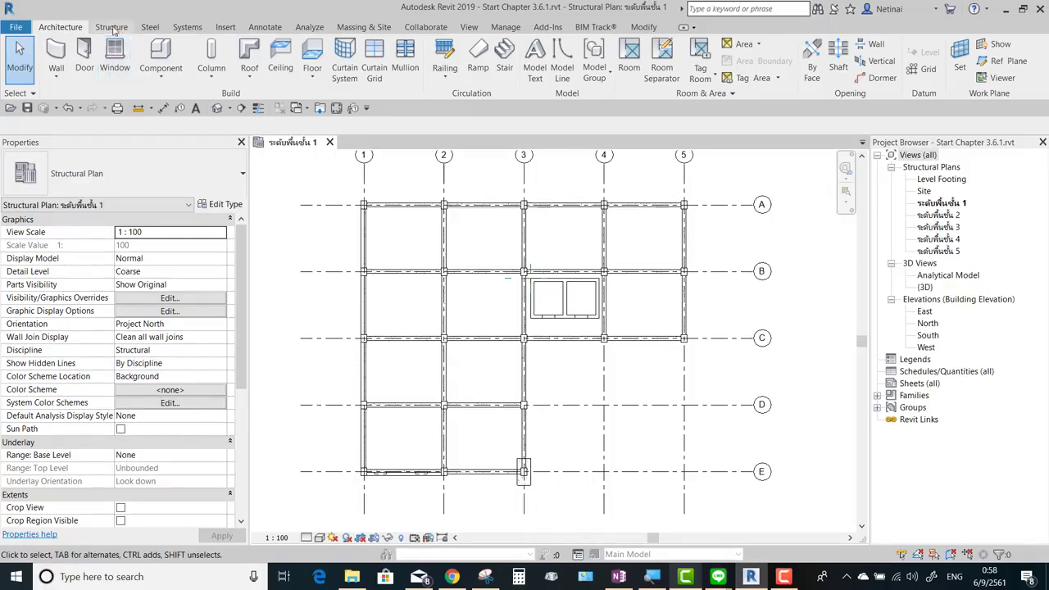
left_click(113, 27)
left_click(53, 57)
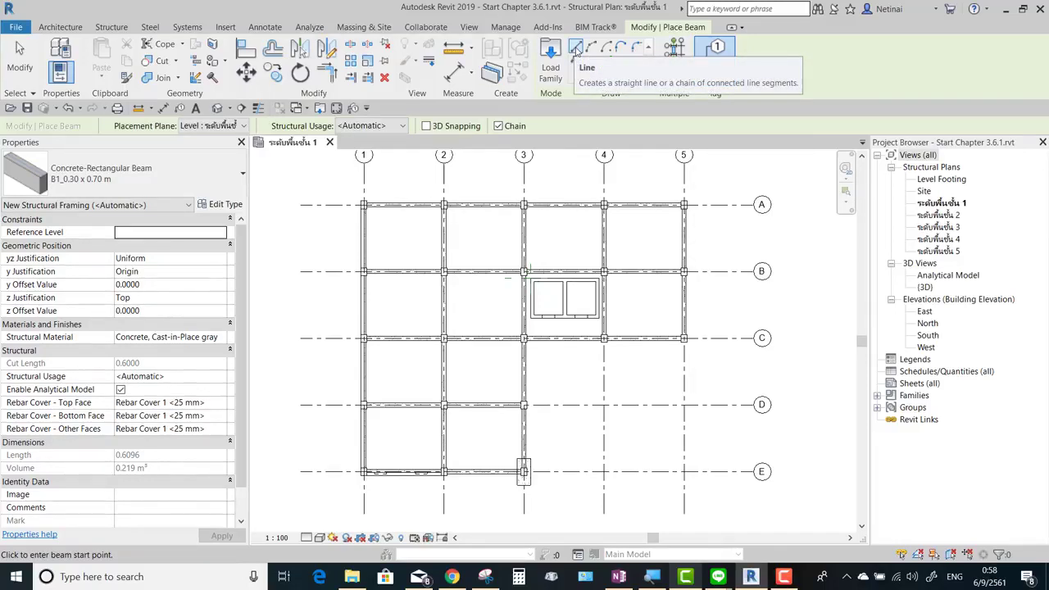
left_click(218, 128)
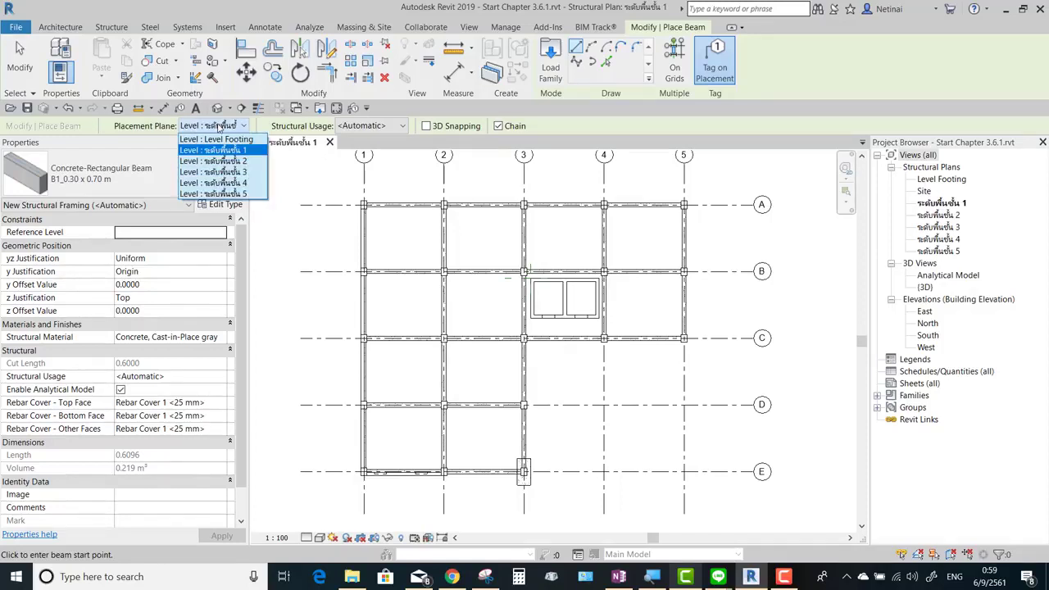
left_click(219, 129)
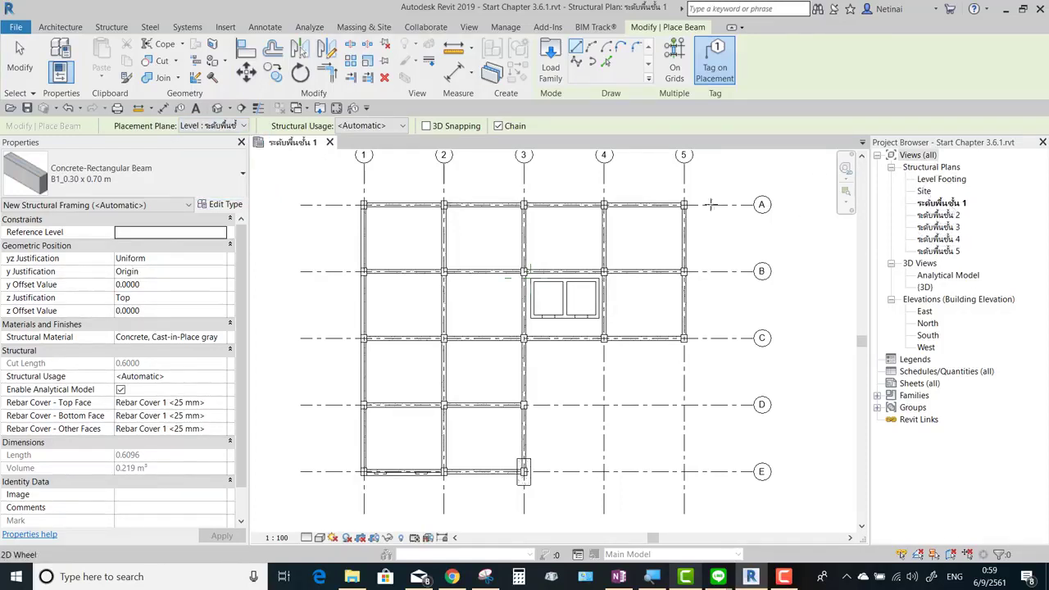
left_click(215, 125)
left_click(243, 126)
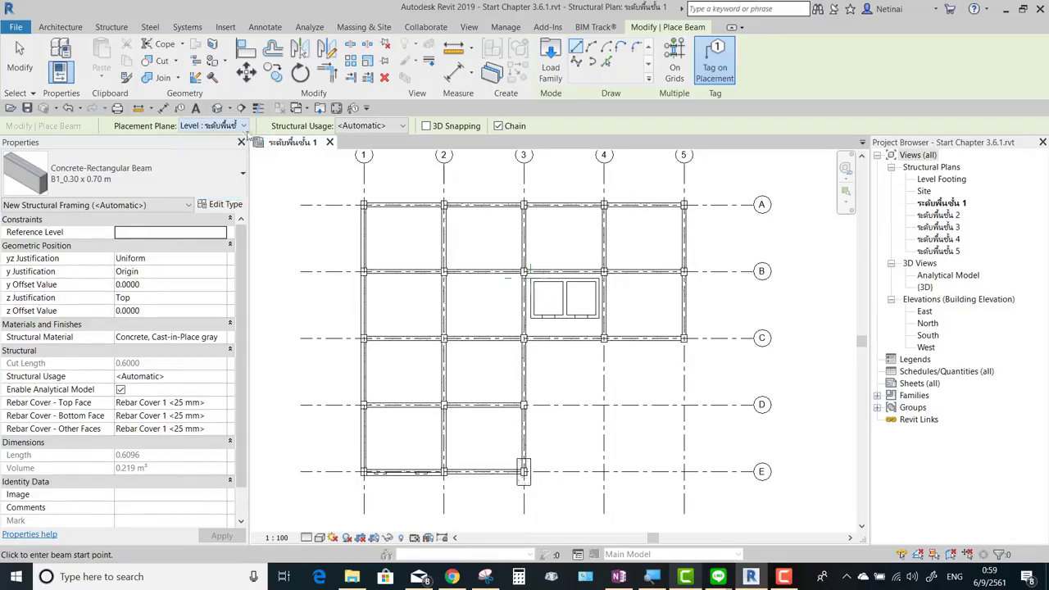
Keep beam type B1_0.30 x 0.70 m and open its type properties
left_click(171, 174)
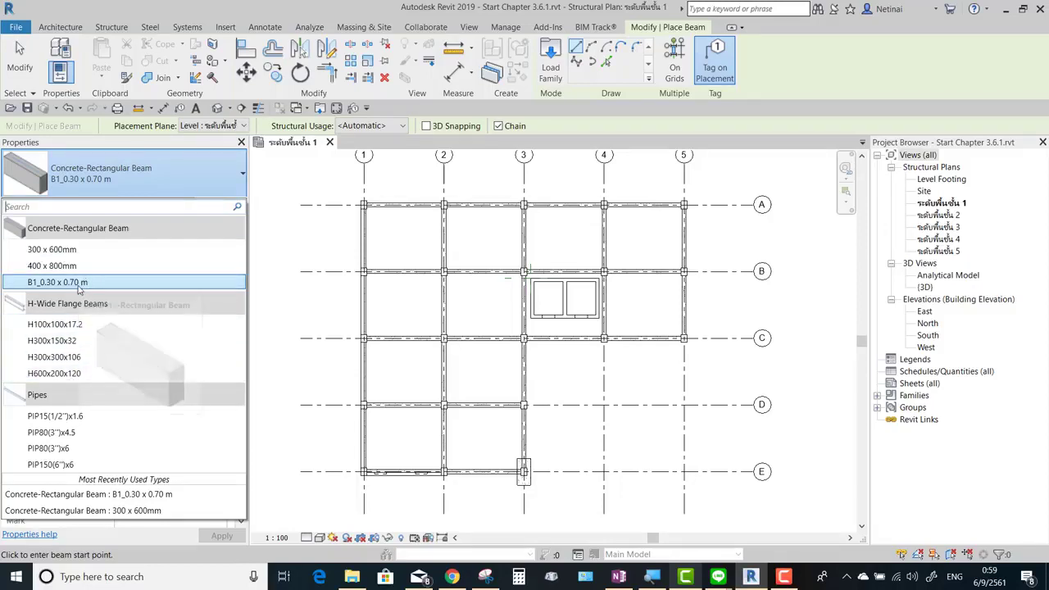
left_click(93, 282)
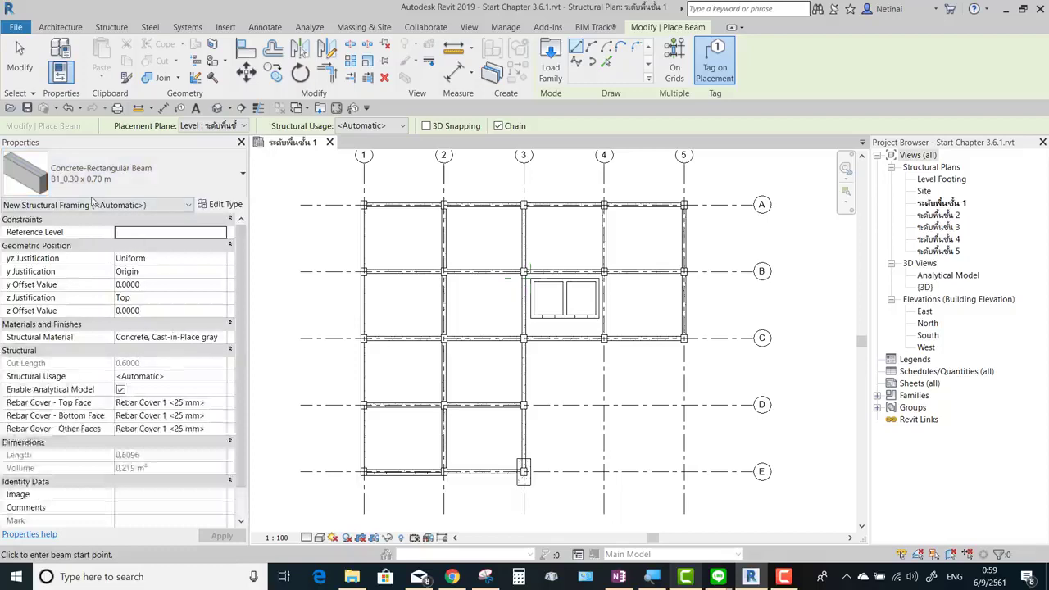
left_click(219, 204)
Duplicate the B1 beam type and name the copy B2_0.25 x 0.60 m
left_click(729, 151)
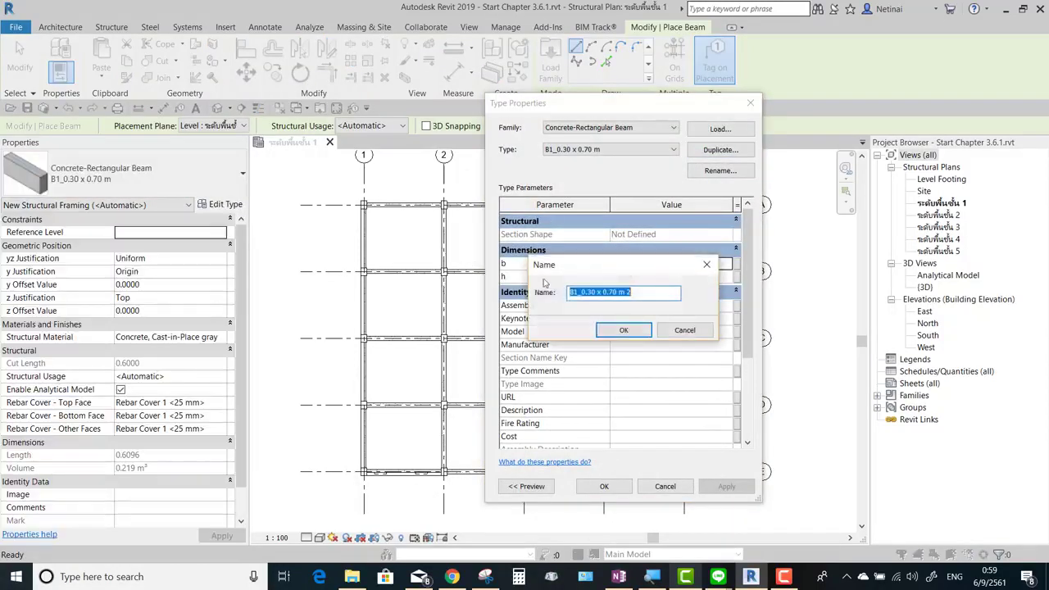
left_click(574, 292)
type("2")
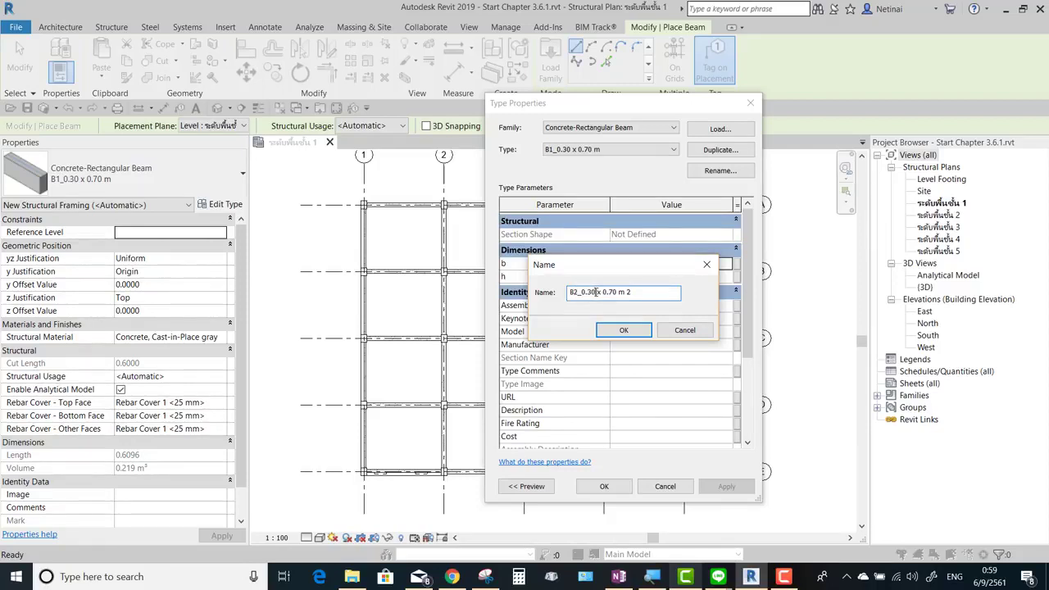
key("BackSpace")
key("BackSpace")
type("25")
left_click(624, 331)
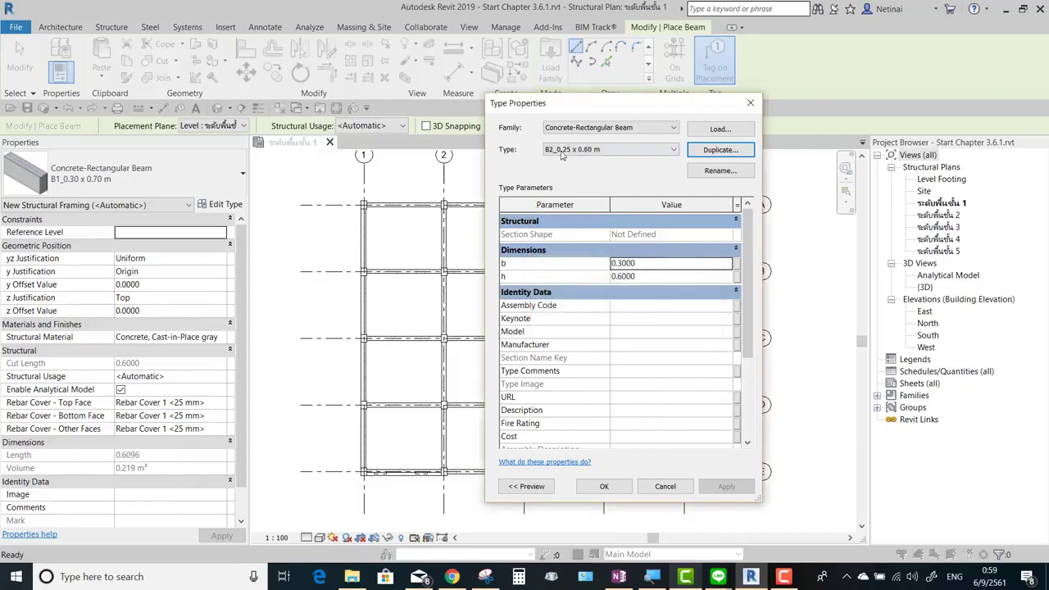
Set the B2 type's width b to 0.25 and height h to 0.60
left_click(650, 267)
type("0.25")
left_click(648, 279)
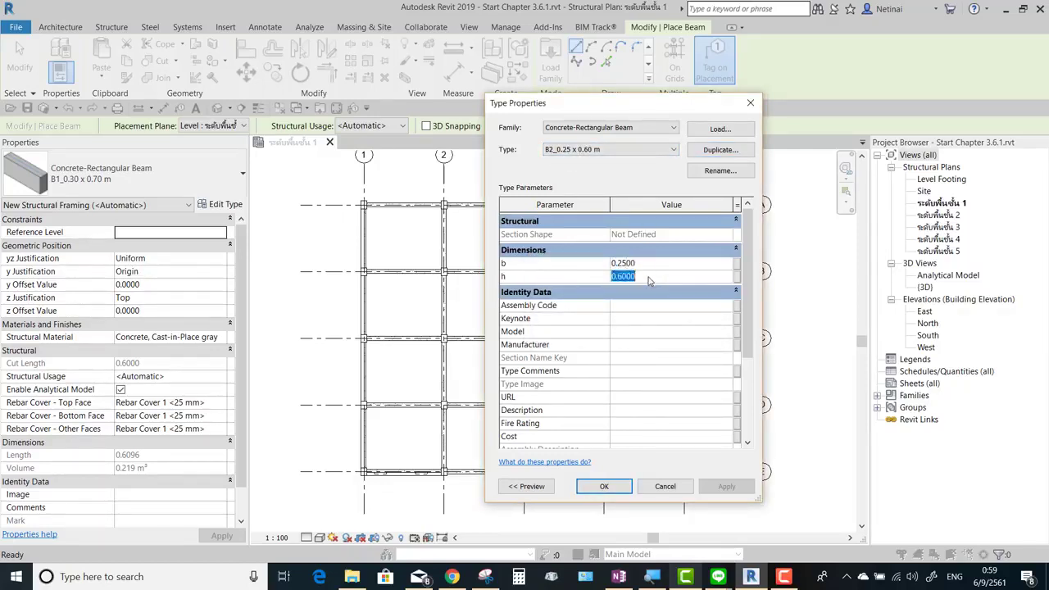
type("0")
left_click(631, 263)
key("Tab")
Restore the B1_0.30 x 0.70 m height to 0.7, then return to the B2 type
left_click(597, 148)
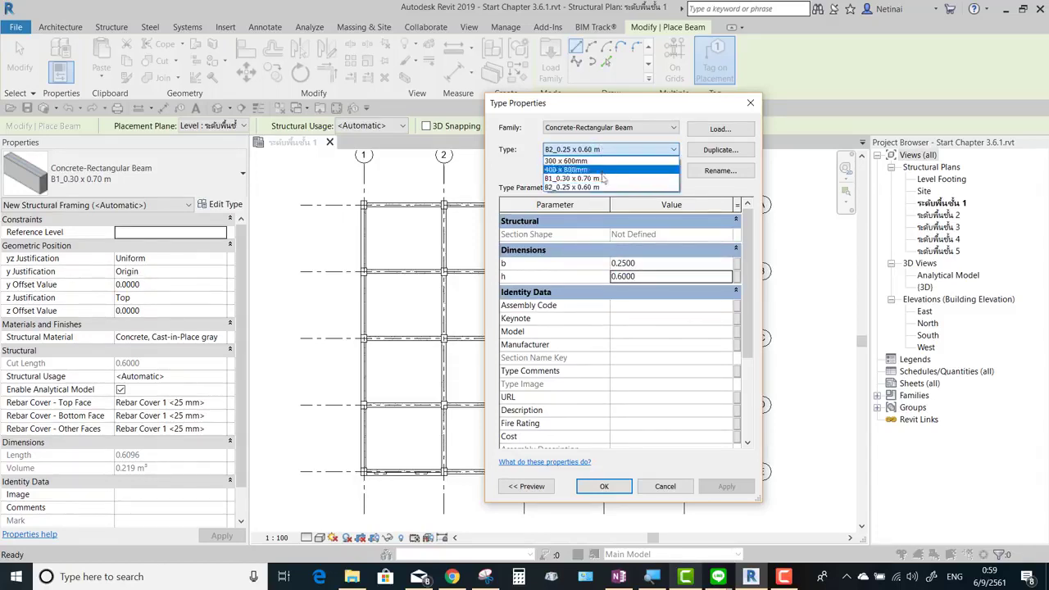
left_click(594, 162)
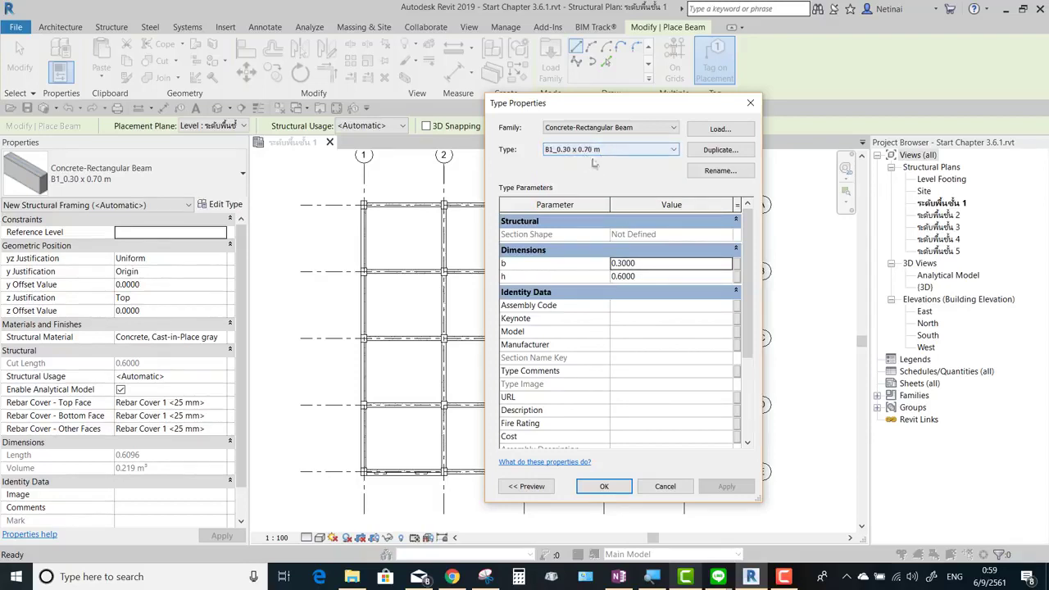
key("Tab")
type("0")
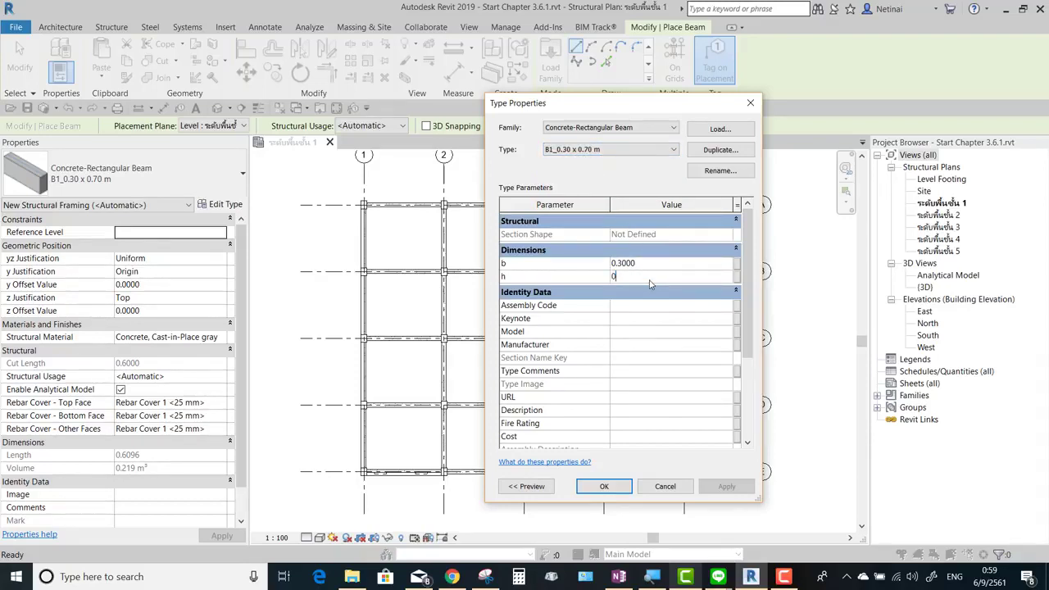
type(".7")
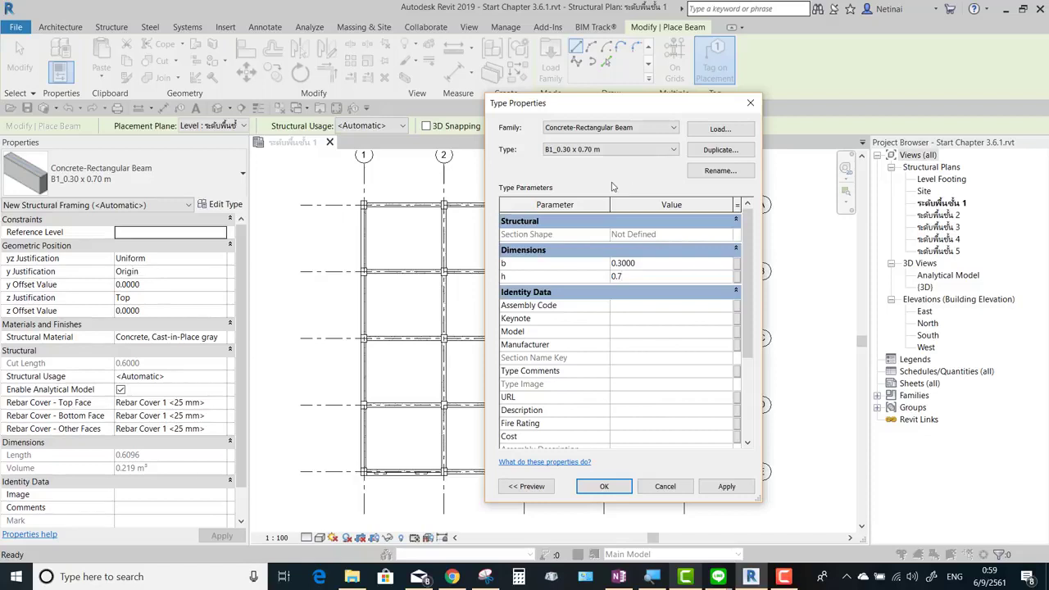
left_click(627, 150)
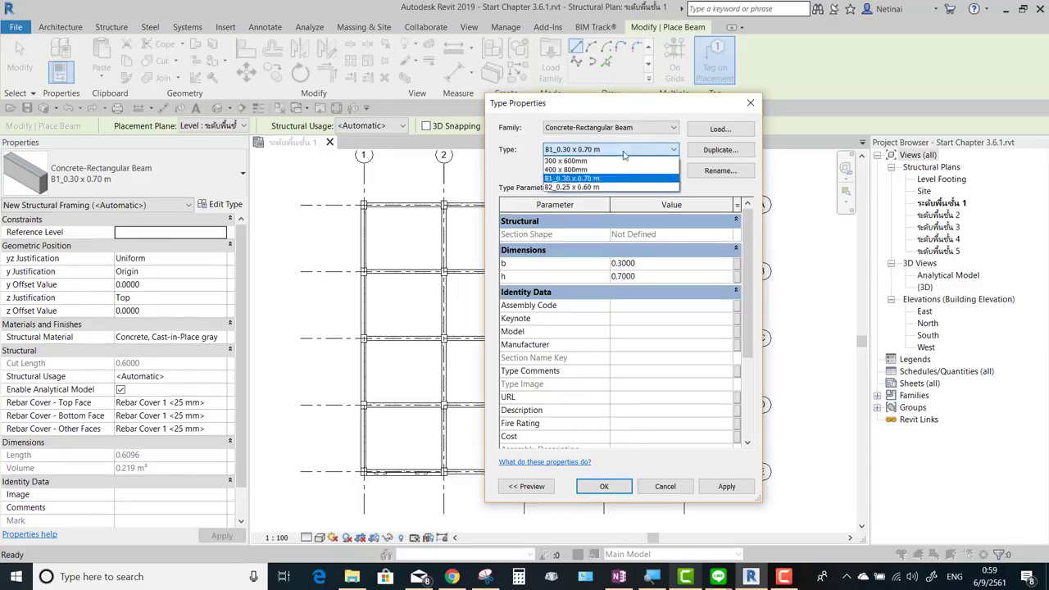
left_click(626, 161)
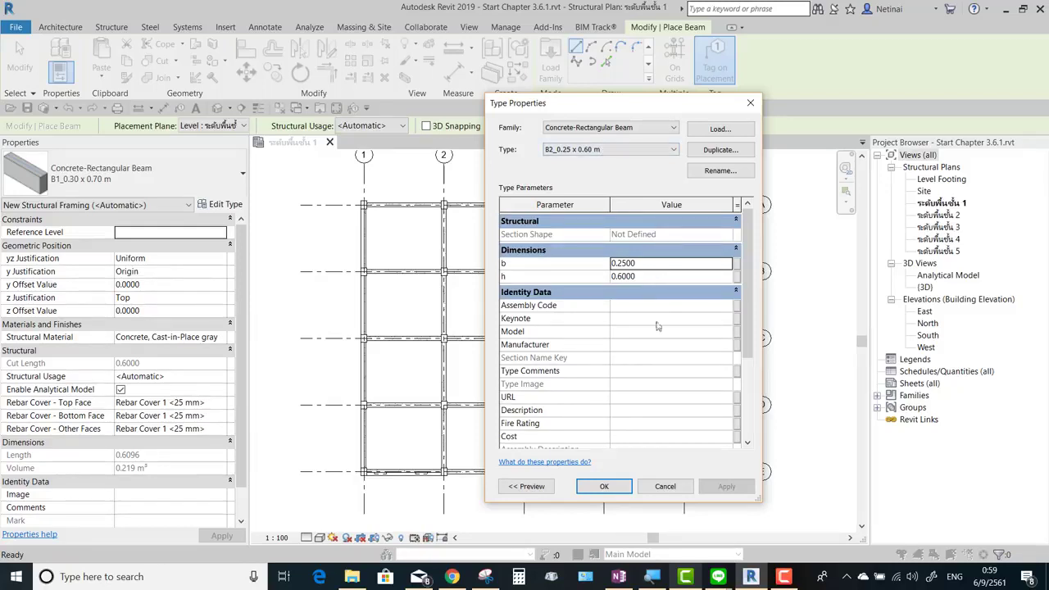
Enter Type Mark B2 for the new type and confirm the settings
scroll(640, 410, "down", 2)
left_click(640, 413)
type("B2")
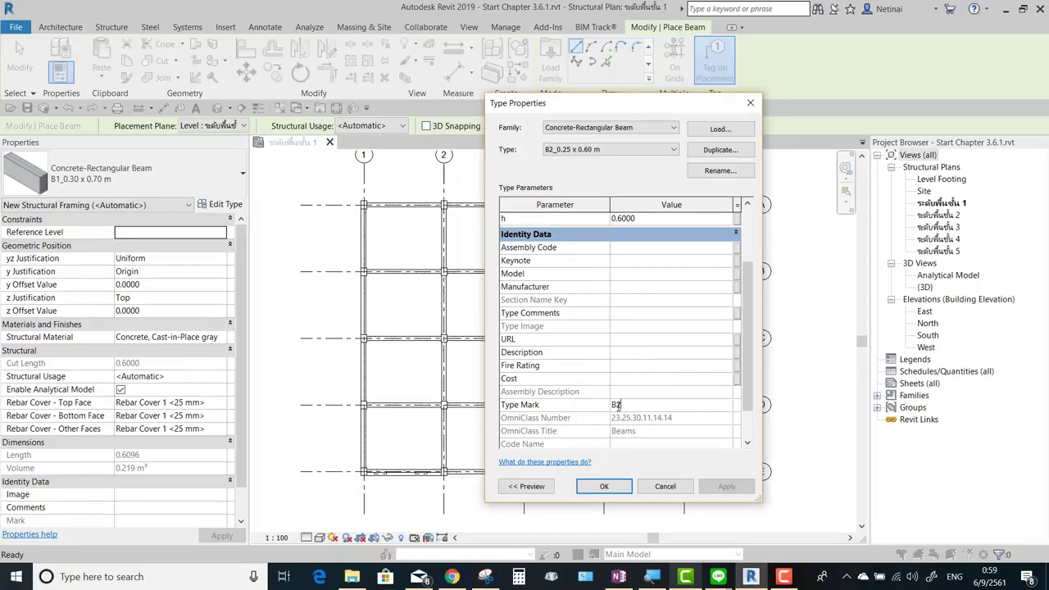
left_click(604, 486)
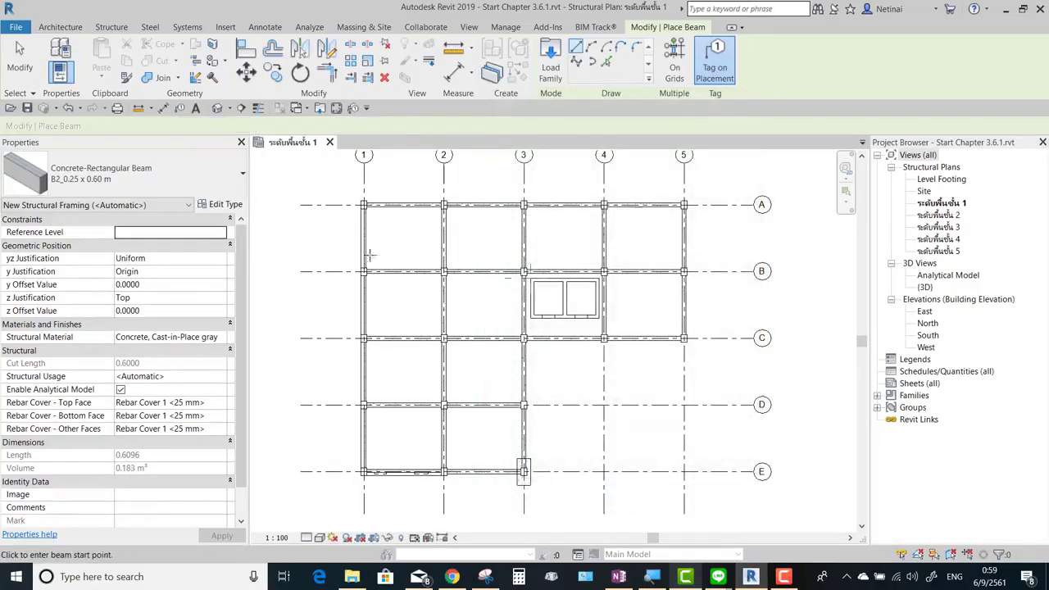
left_click(138, 179)
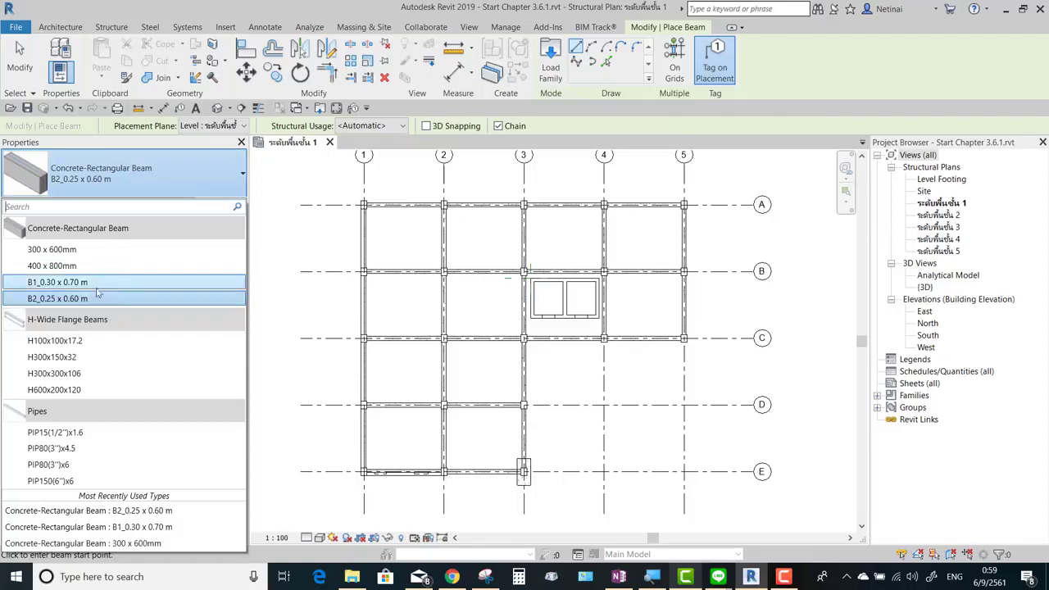
left_click(82, 298)
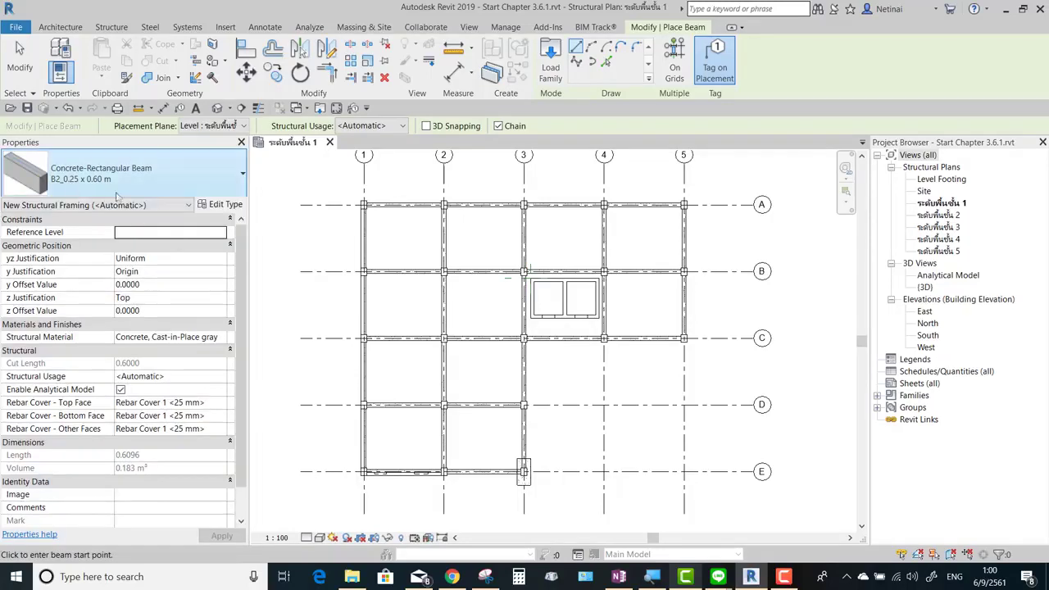
scroll(402, 197, "up", 3)
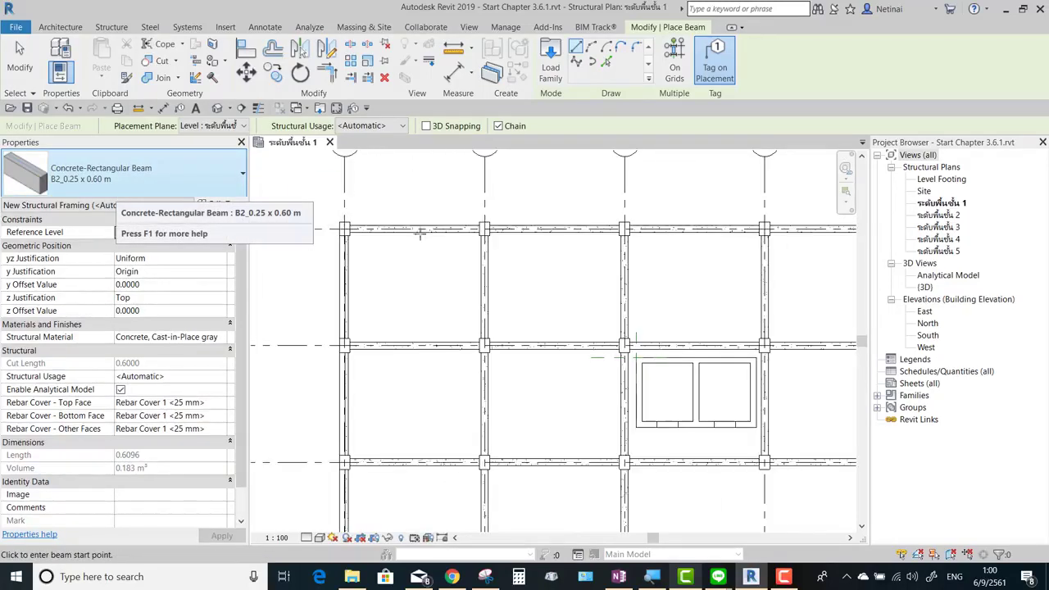
mouse_move(416, 251)
middle_mouse_down()
mouse_move(495, 274)
mouse_move(484, 304)
middle_mouse_up()
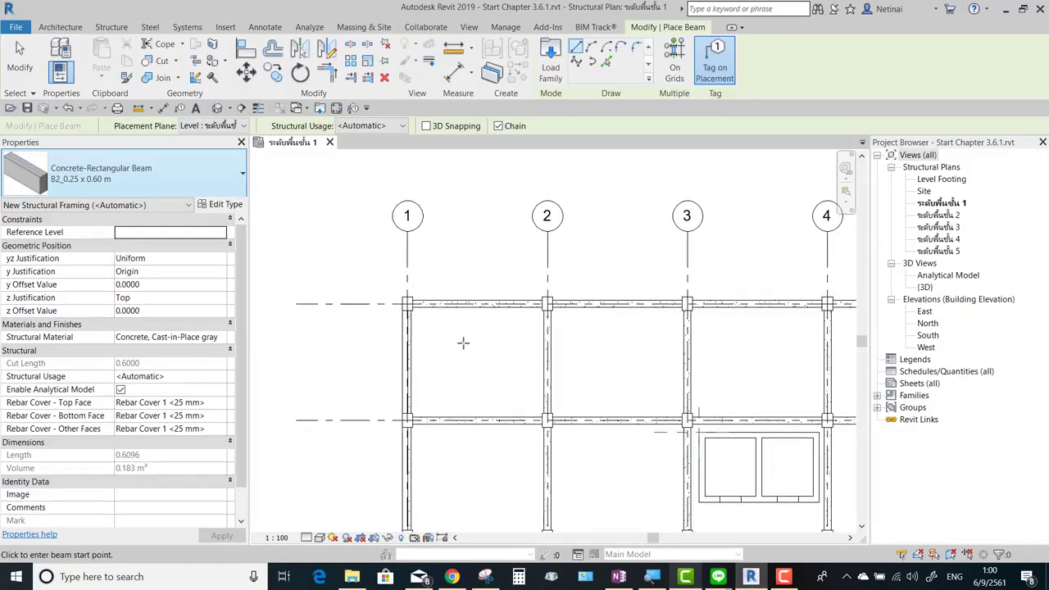
scroll(467, 338, "up", 1)
scroll(476, 327, "up", 1)
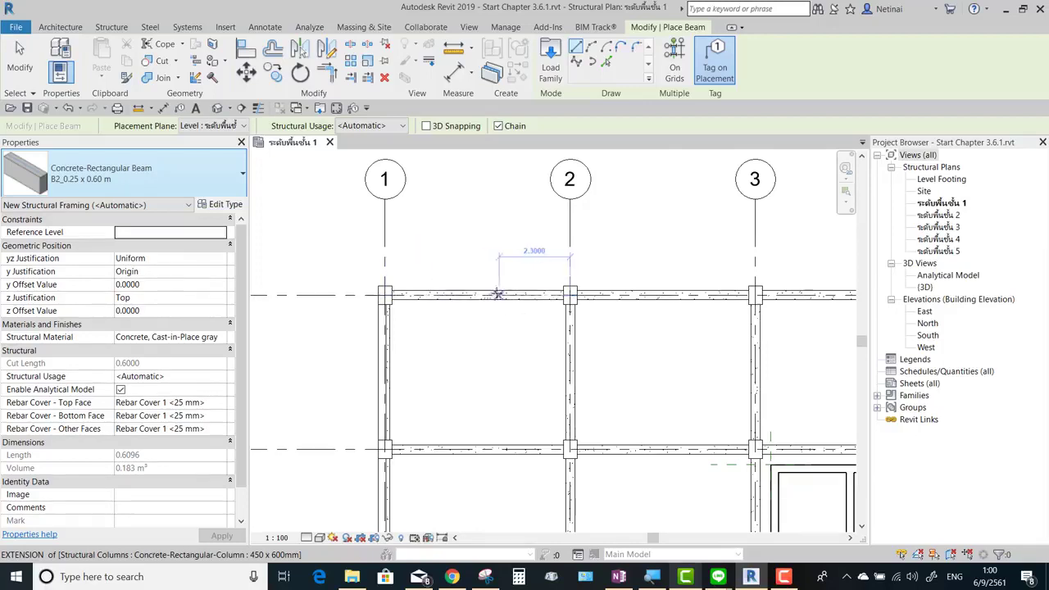
scroll(498, 295, "up", 1)
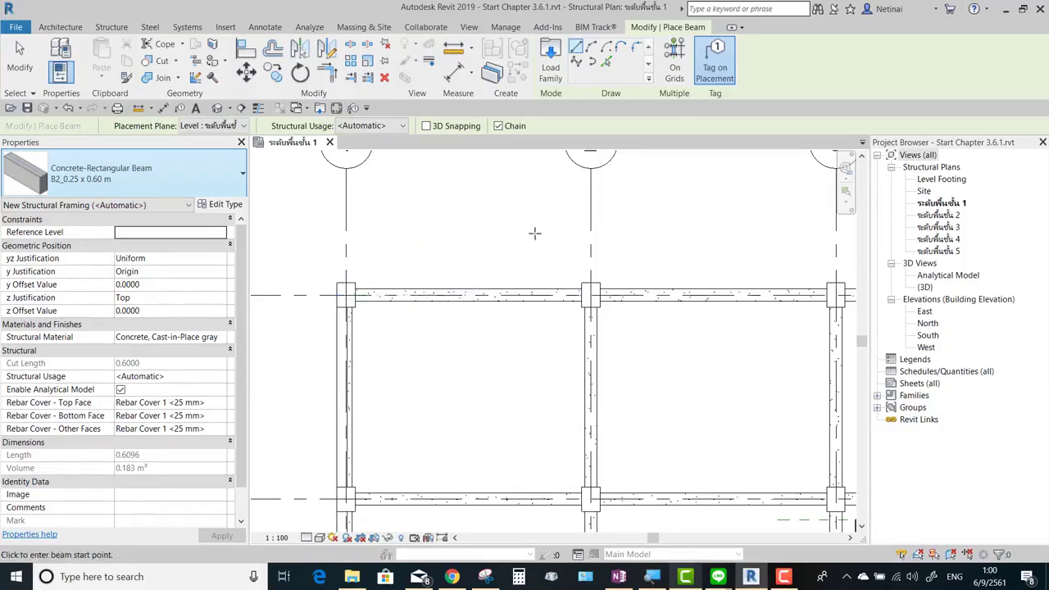
Start a B2 joist 1.75 from the column near grid line 2 and end it on the next girder
middle_click_drag(534, 232, 484, 283)
scroll(499, 323, "up", 1)
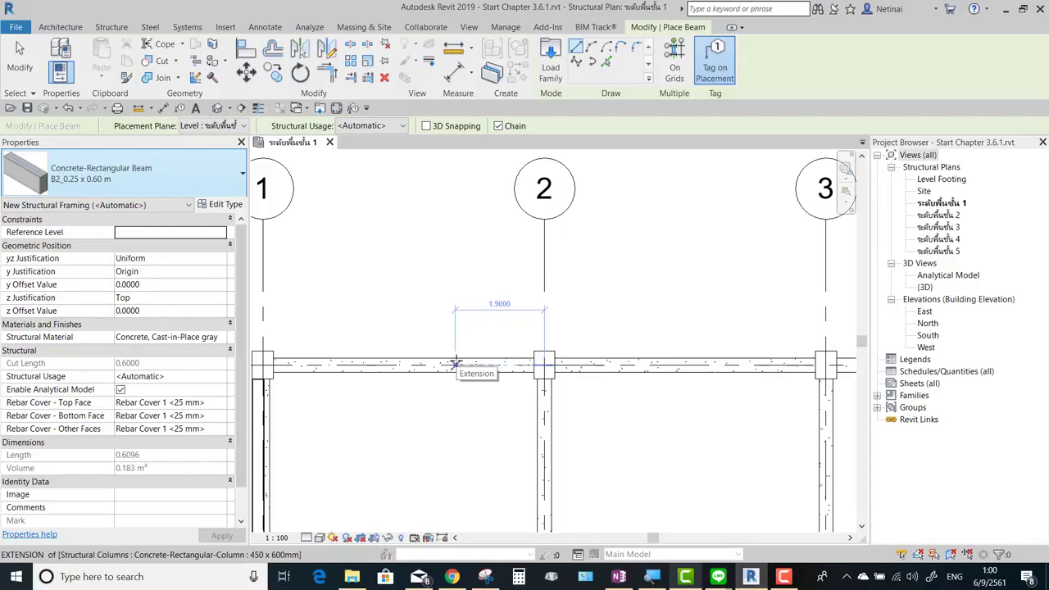
type("1.75")
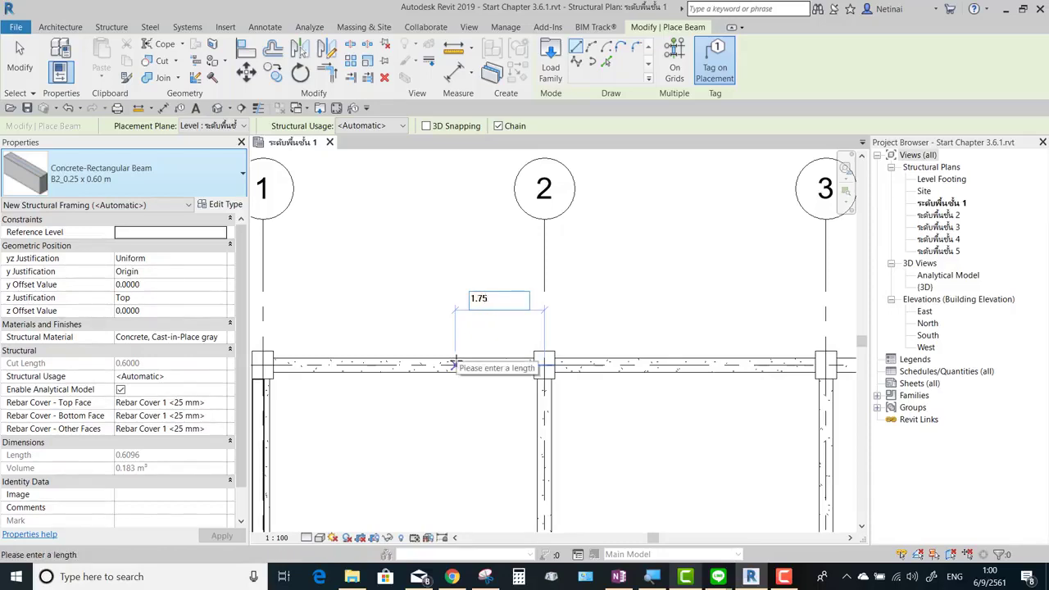
key("Return")
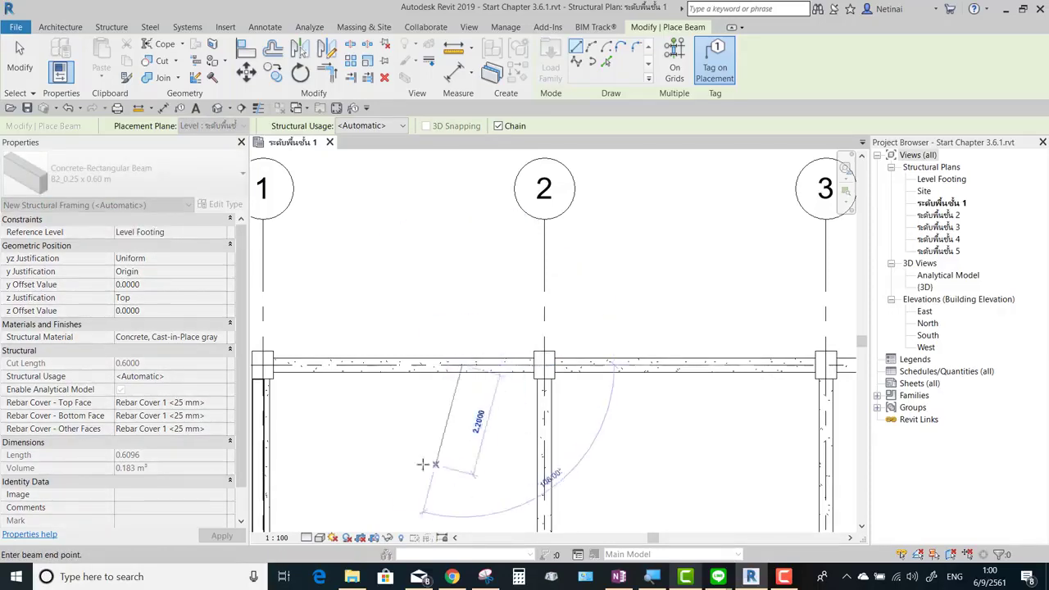
scroll(484, 410, "down", 3)
scroll(476, 368, "up", 1)
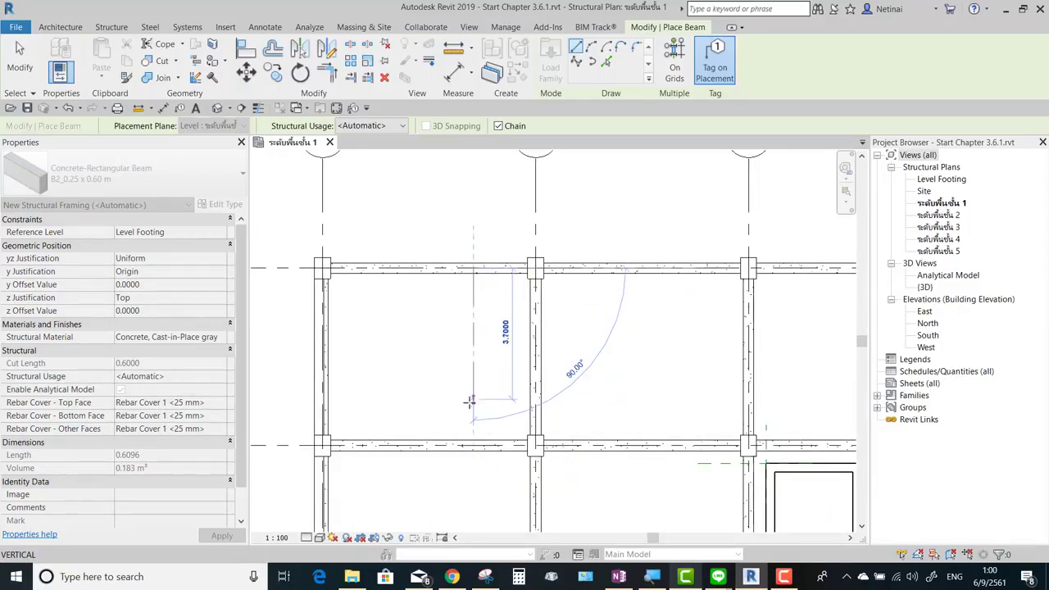
scroll(475, 361, "up", 1)
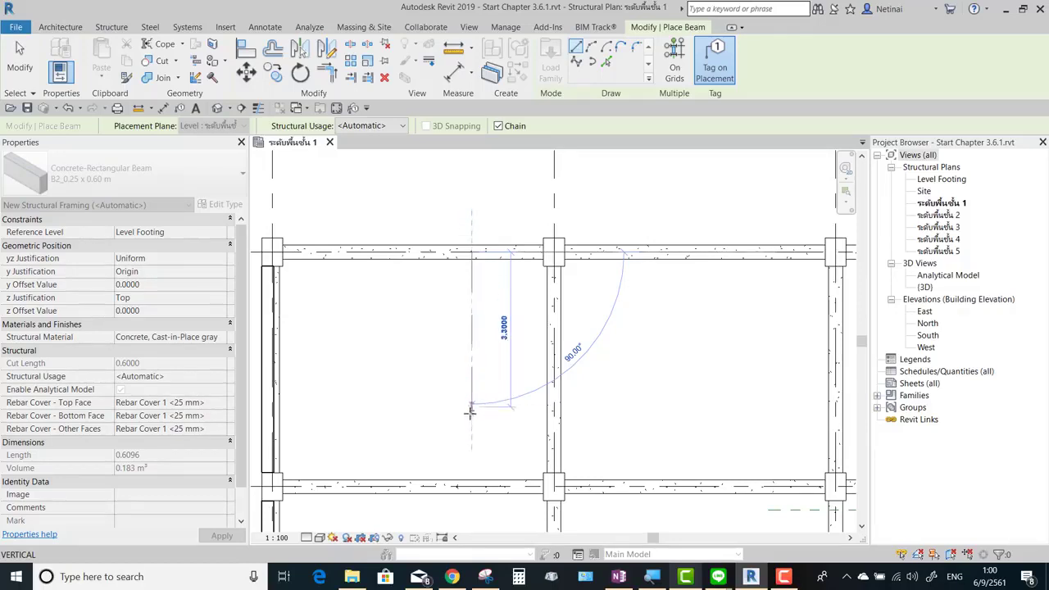
middle_click_drag(475, 398, 475, 360)
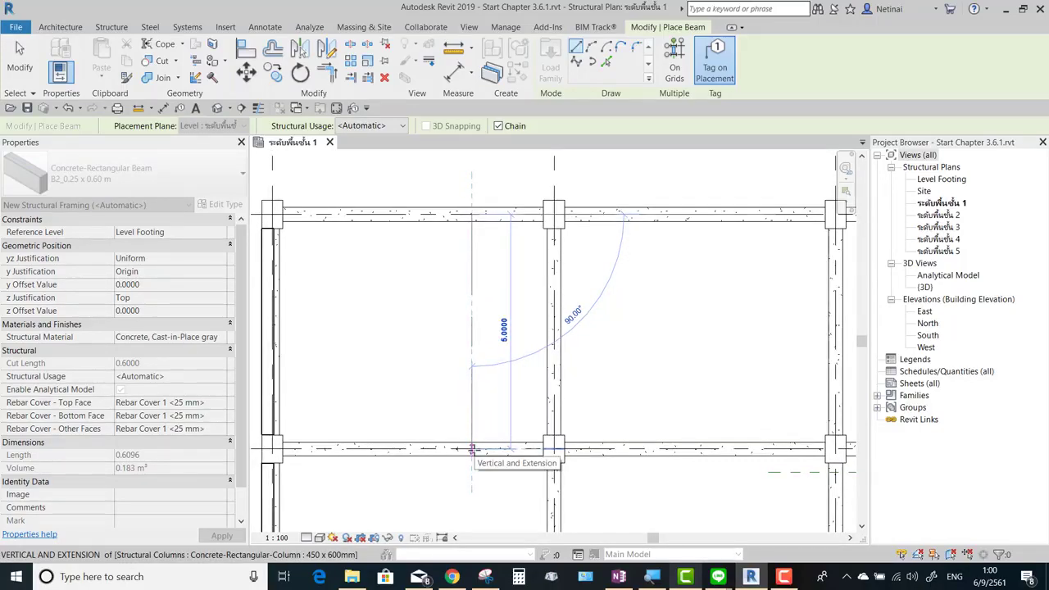
left_click(472, 449)
Continue the joist down through the lower bay, then stop chaining beams
scroll(394, 387, "down", 2)
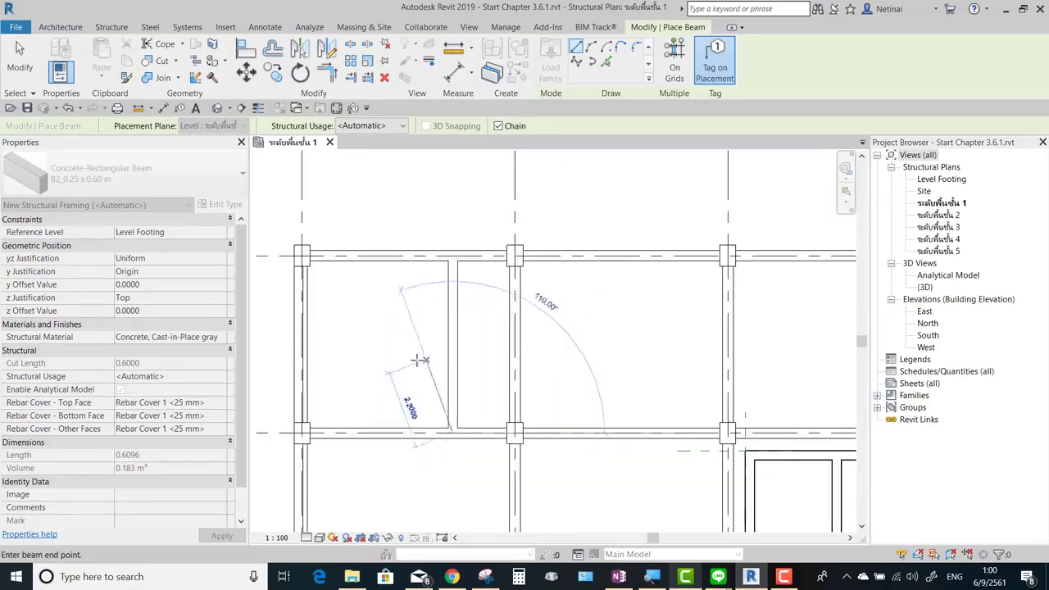
scroll(515, 363, "up", 1)
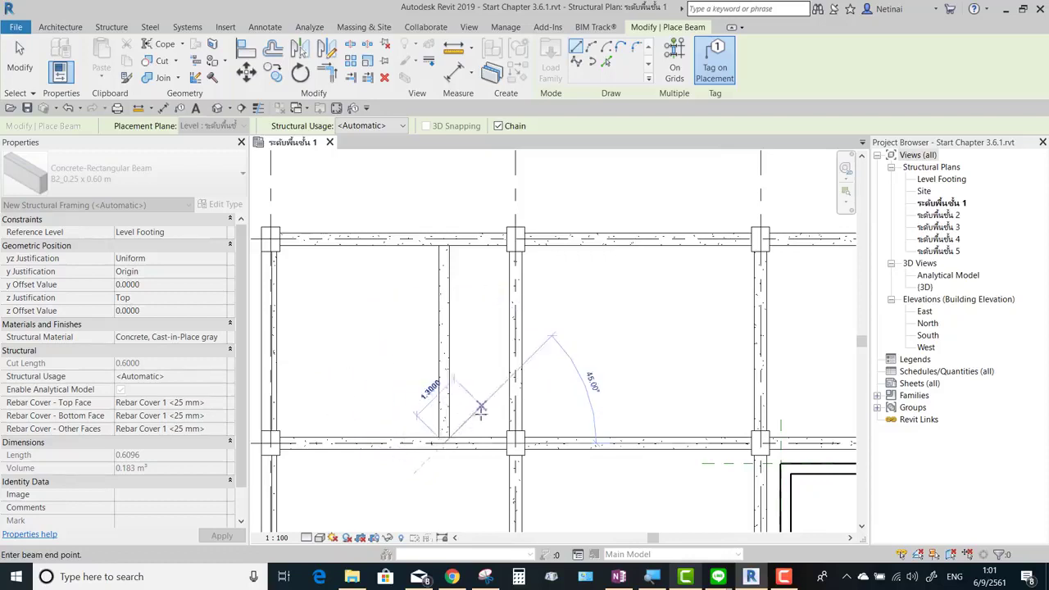
middle_click_drag(478, 347, 474, 281)
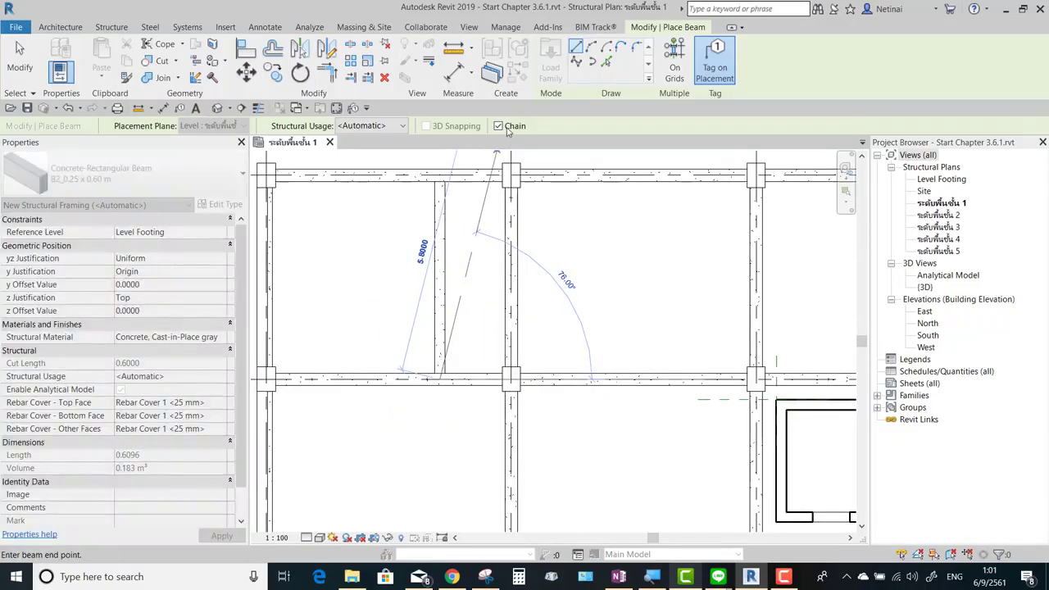
scroll(479, 313, "down", 1)
scroll(479, 314, "down", 1)
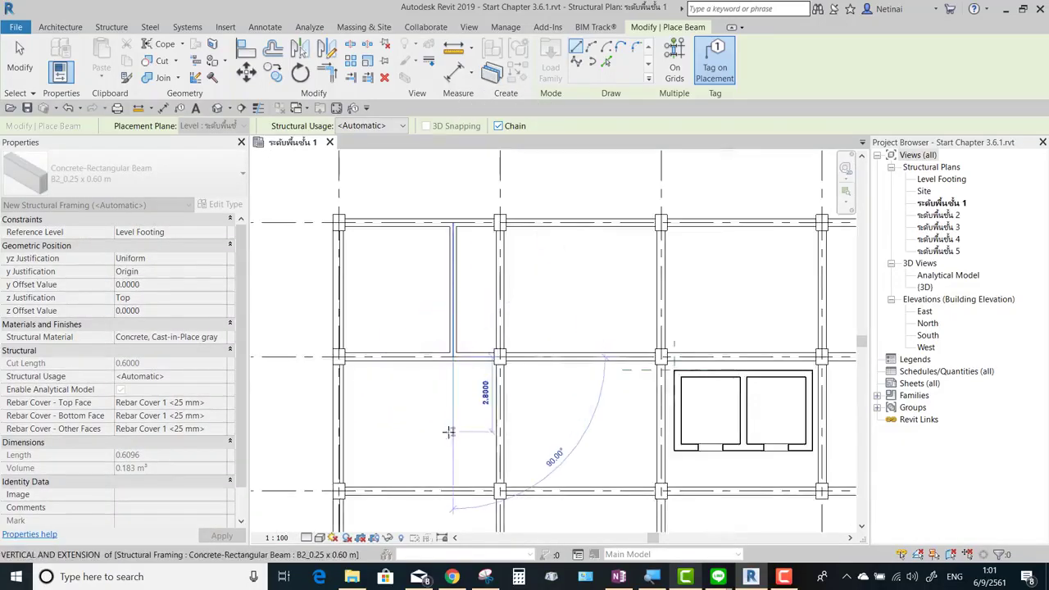
middle_click_drag(448, 415, 463, 380)
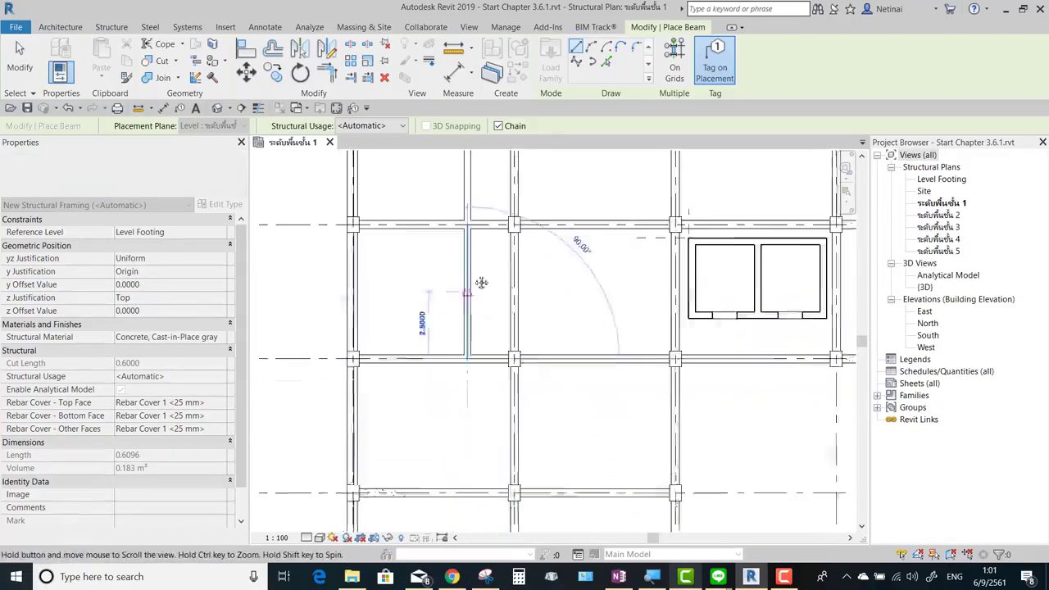
left_click(469, 453)
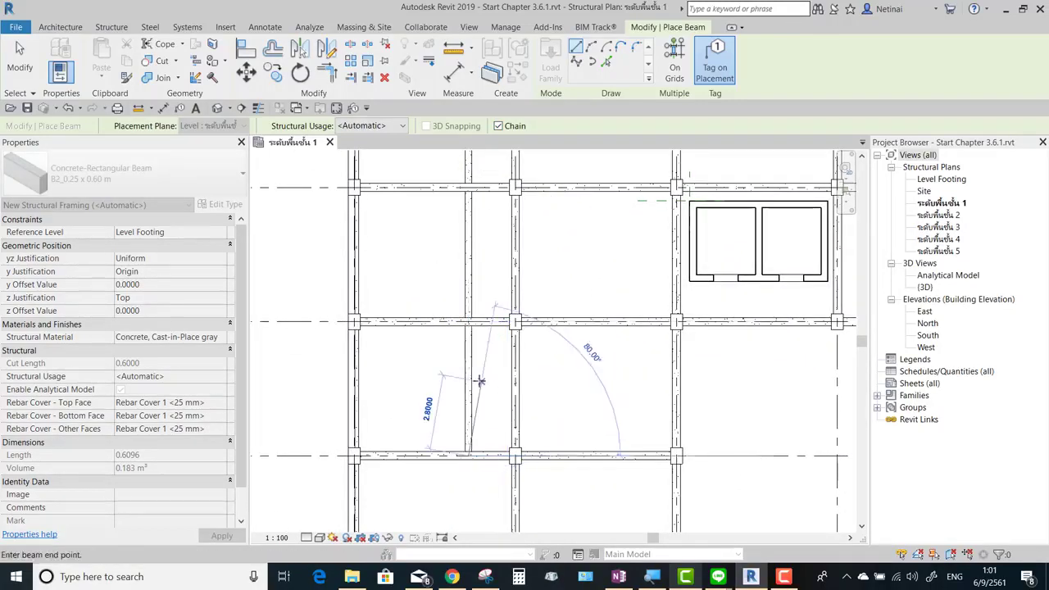
scroll(517, 351, "up", 1)
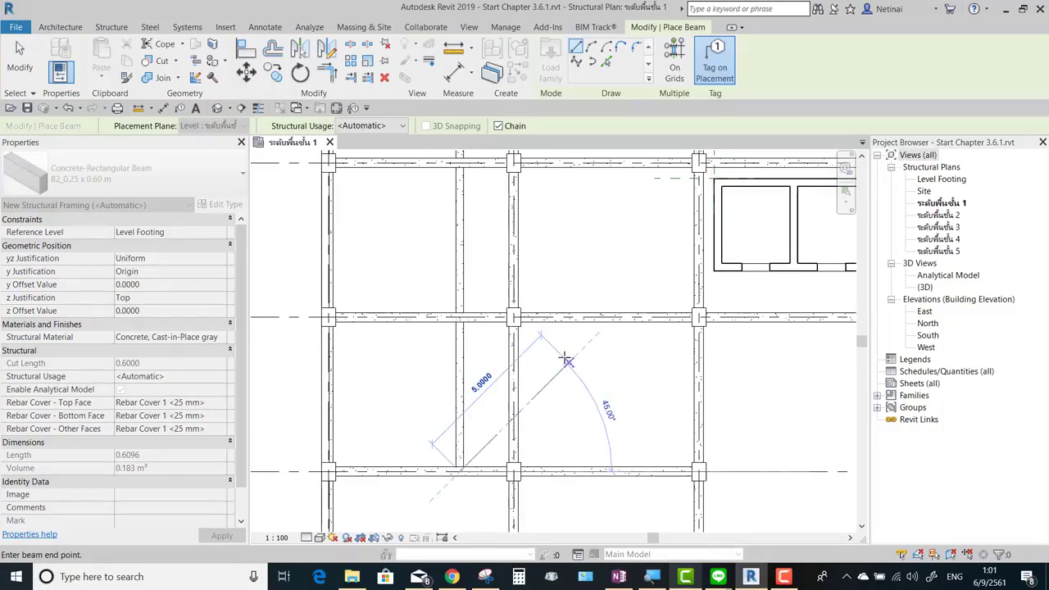
key("Escape")
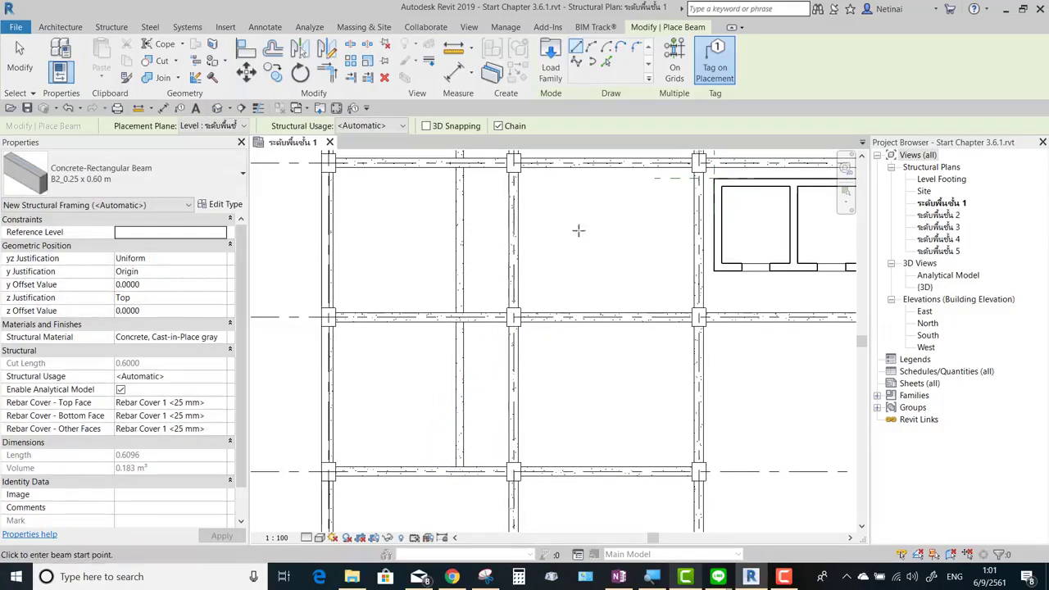
Turn off Chain and draw a cross beam from the joist to grid line 2
left_click(499, 126)
scroll(534, 408, "down", 1)
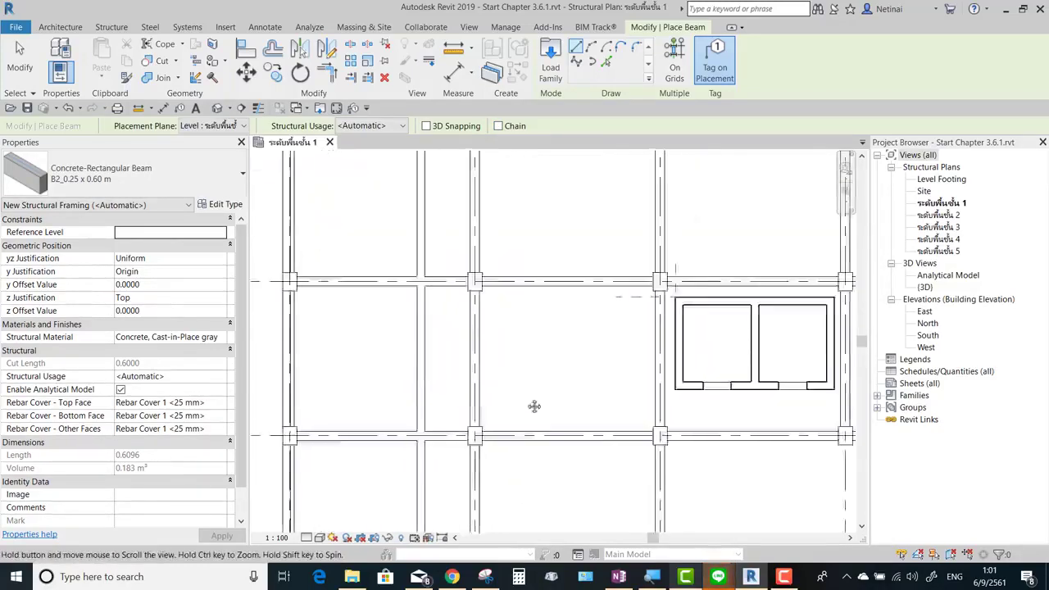
scroll(402, 235, "up", 2)
scroll(419, 227, "up", 2)
scroll(419, 243, "up", 1)
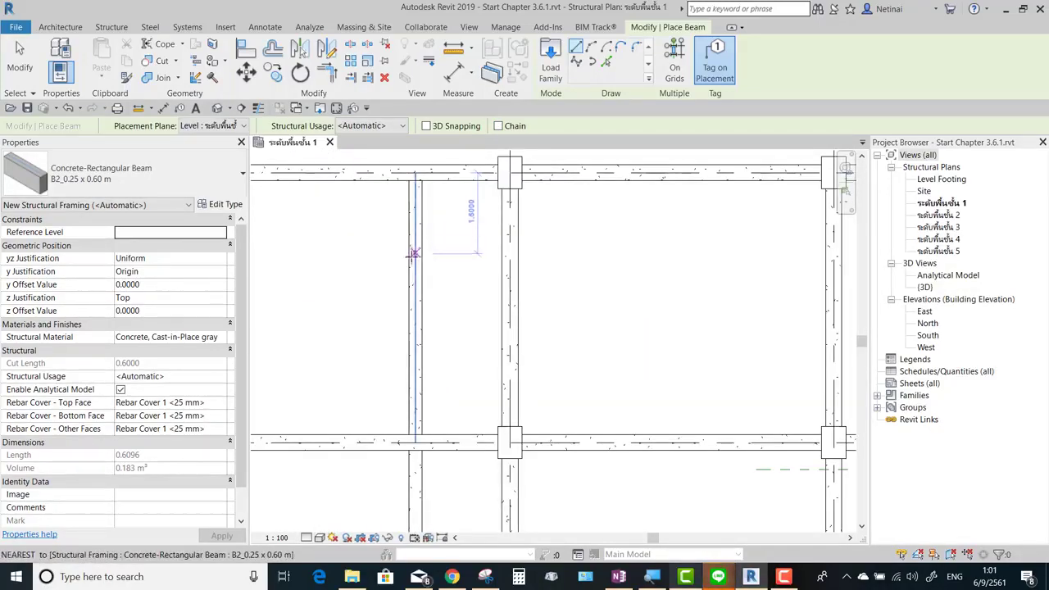
left_click(415, 258)
left_click(503, 258)
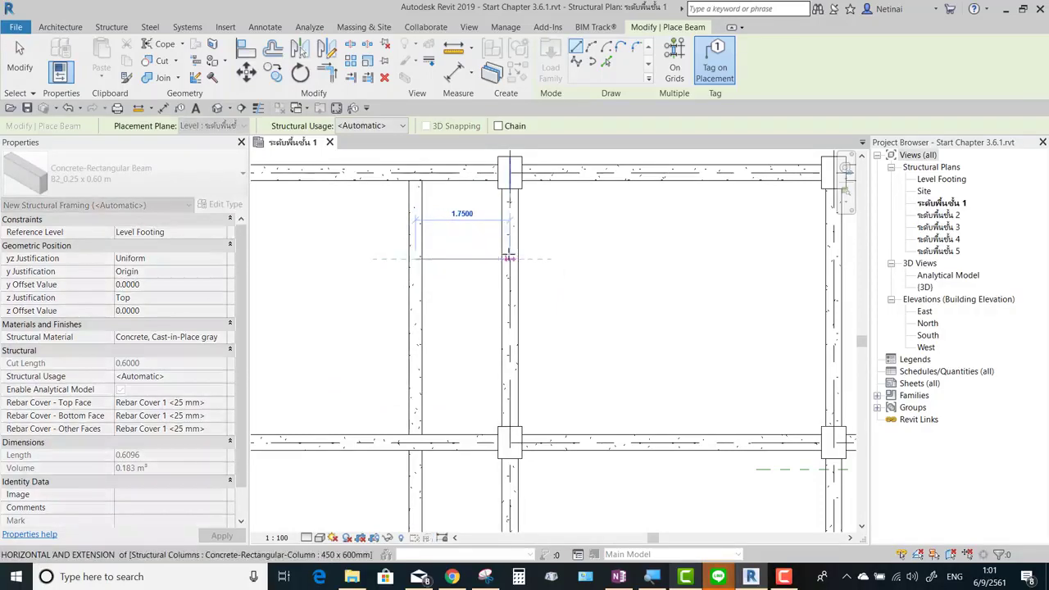
Draw a second cross beam from the joist across to grid line 1
scroll(561, 249, "down", 2)
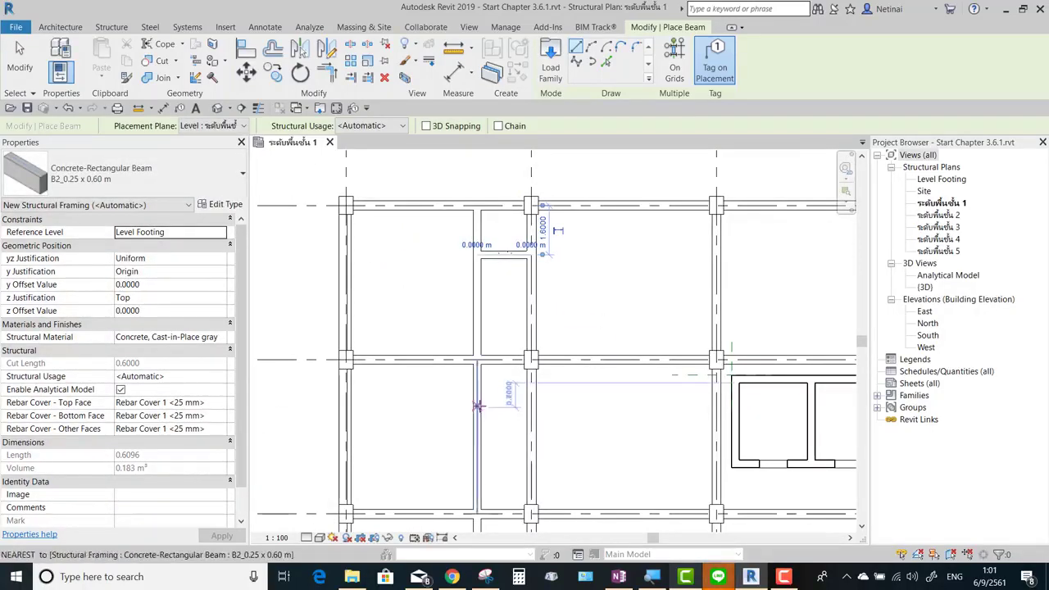
scroll(478, 417, "up", 2)
left_click(477, 405)
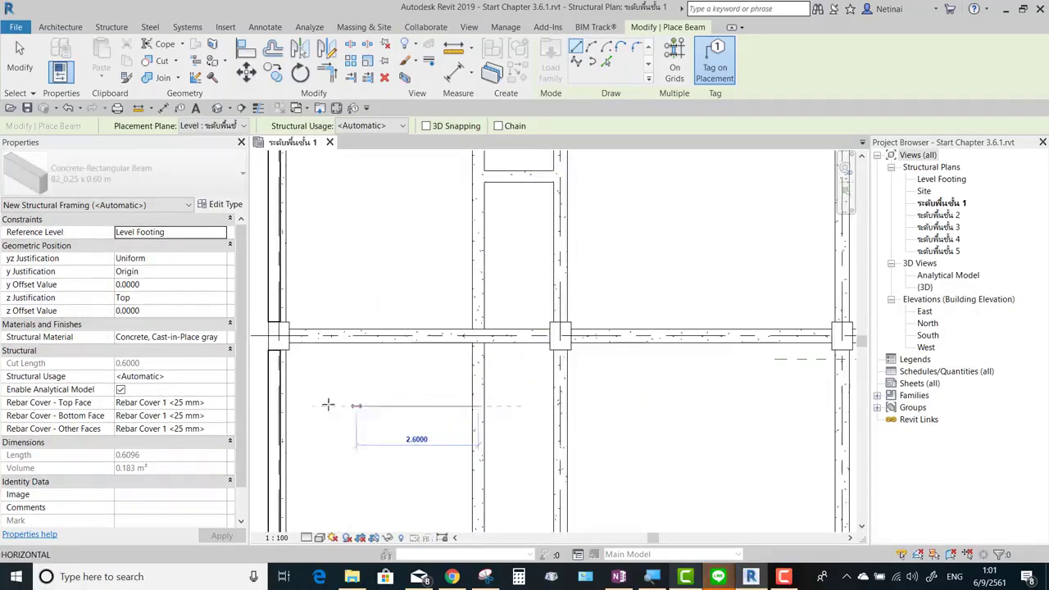
left_click(281, 405)
scroll(384, 348, "down", 2)
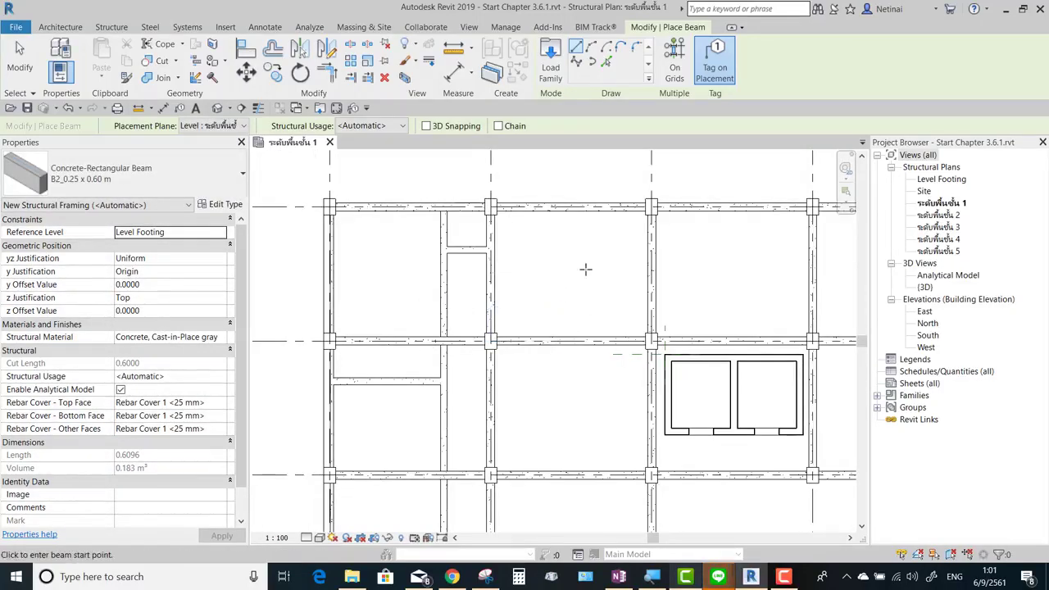
scroll(575, 276, "down", 1)
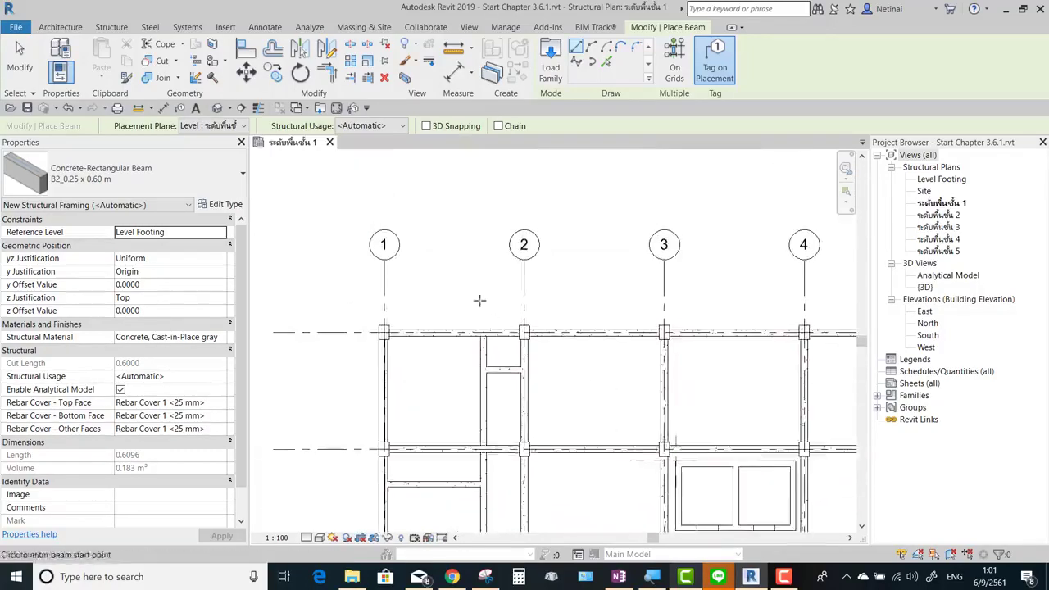
scroll(410, 297, "up", 2)
scroll(382, 333, "up", 1)
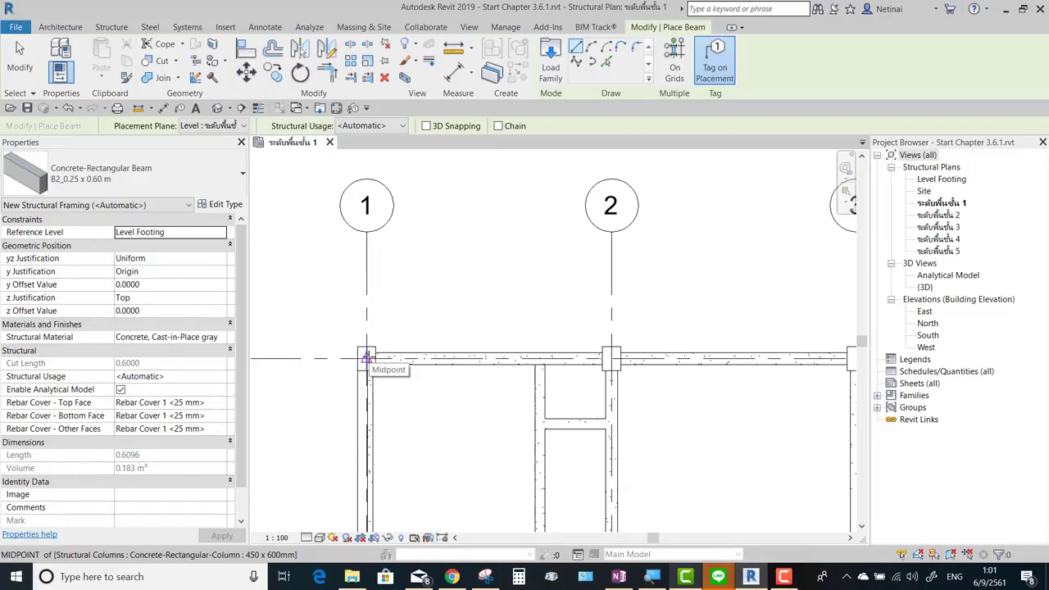
Draw a 2.2 m beam up from the grid-1 column, then chain beams across to grid 2 and down to its column
left_click(367, 358)
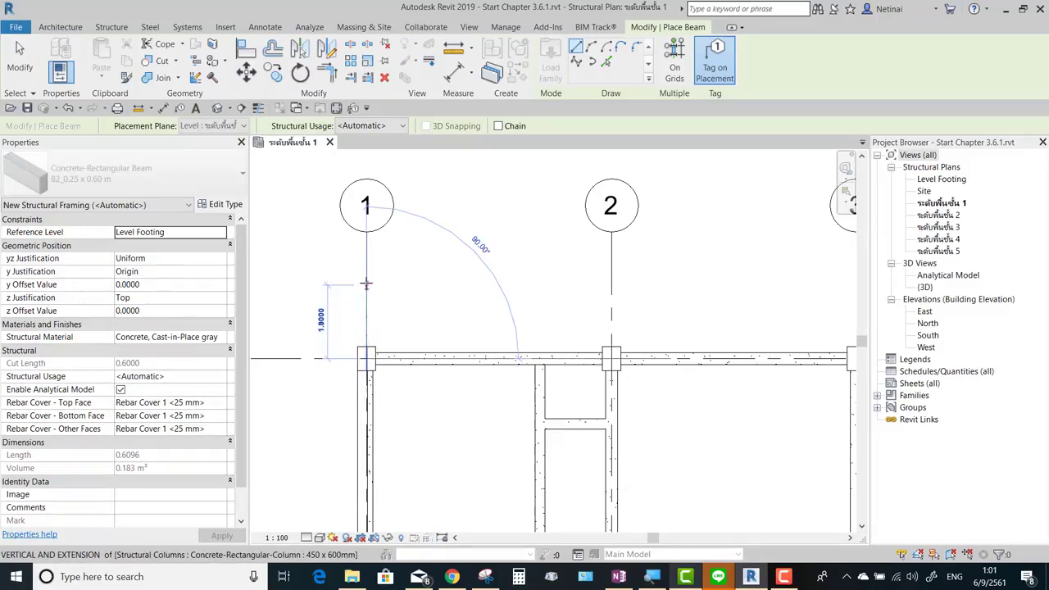
type("2.2")
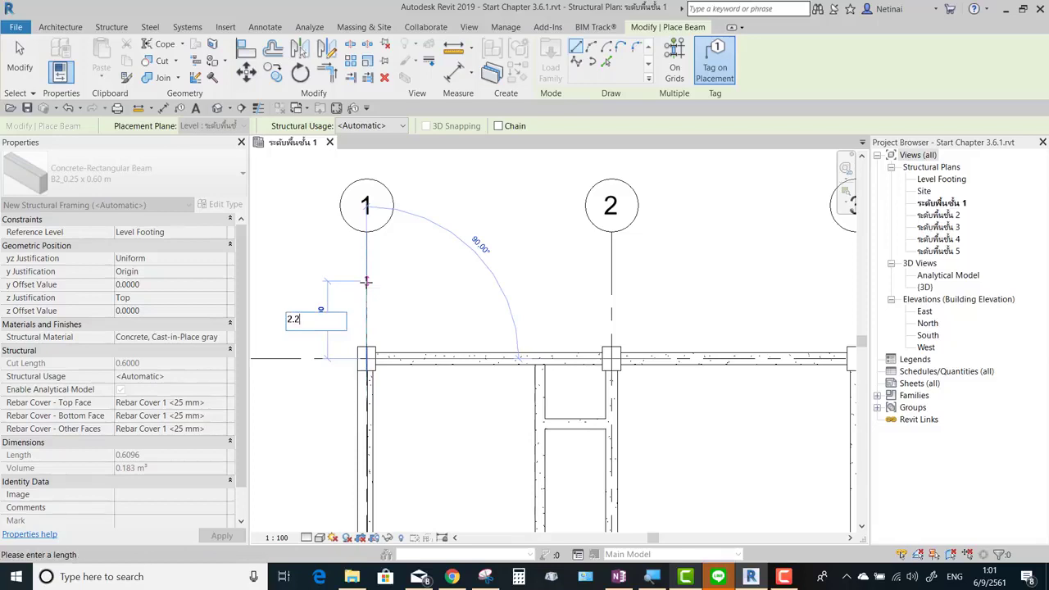
key("Return")
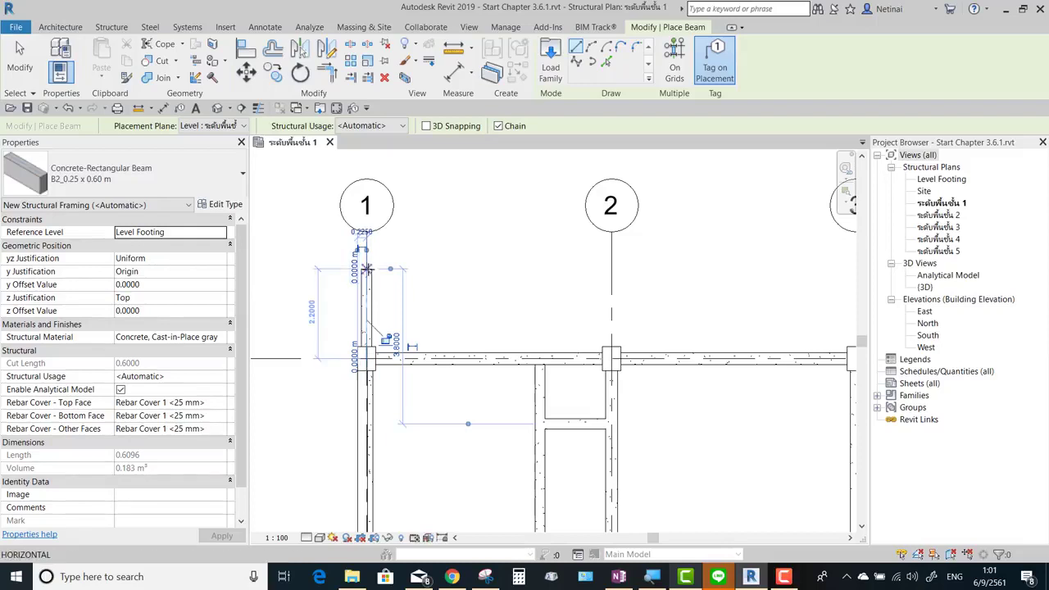
left_click(367, 268)
left_click(610, 268)
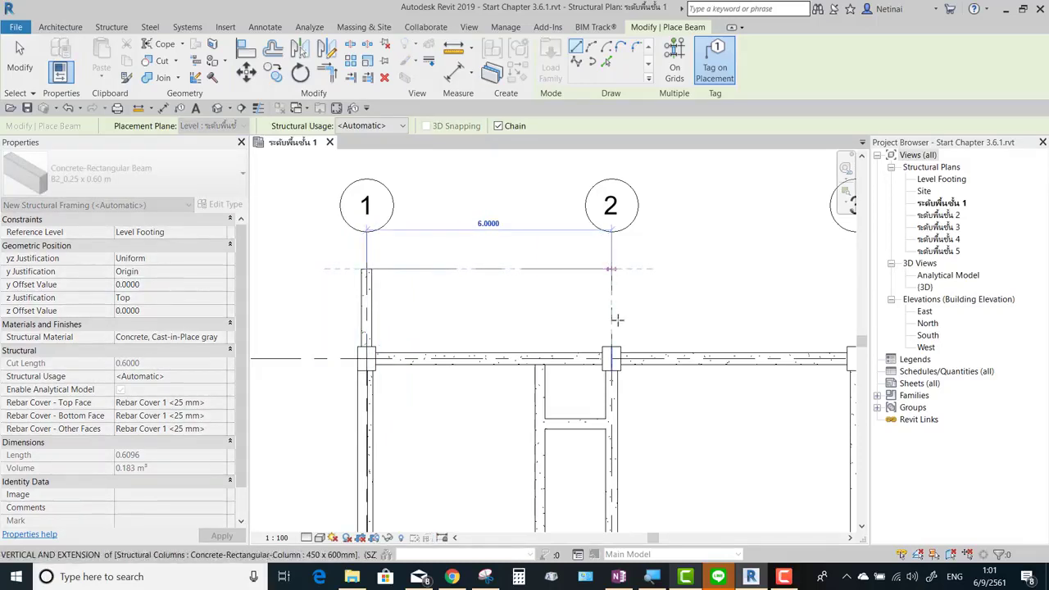
left_click(611, 357)
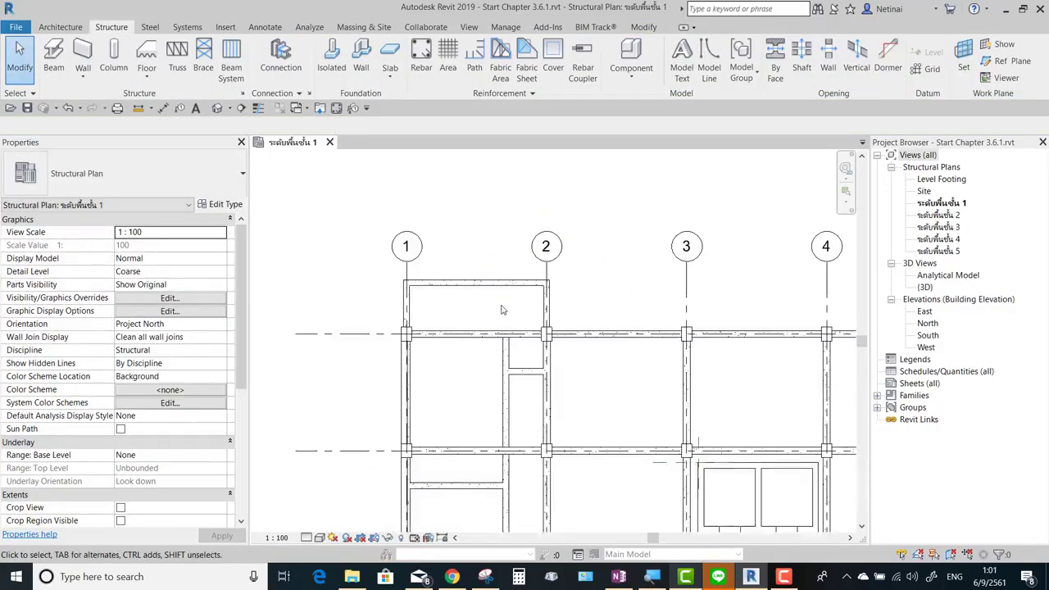
scroll(493, 311, "up", 2)
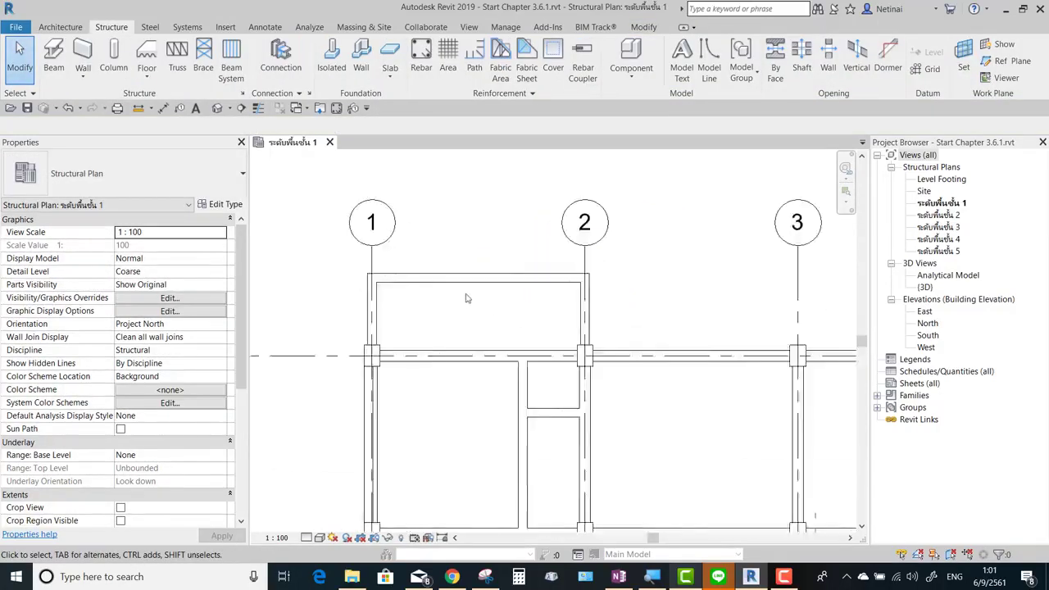
scroll(492, 312, "up", 1)
middle_click_drag(455, 310, 516, 309)
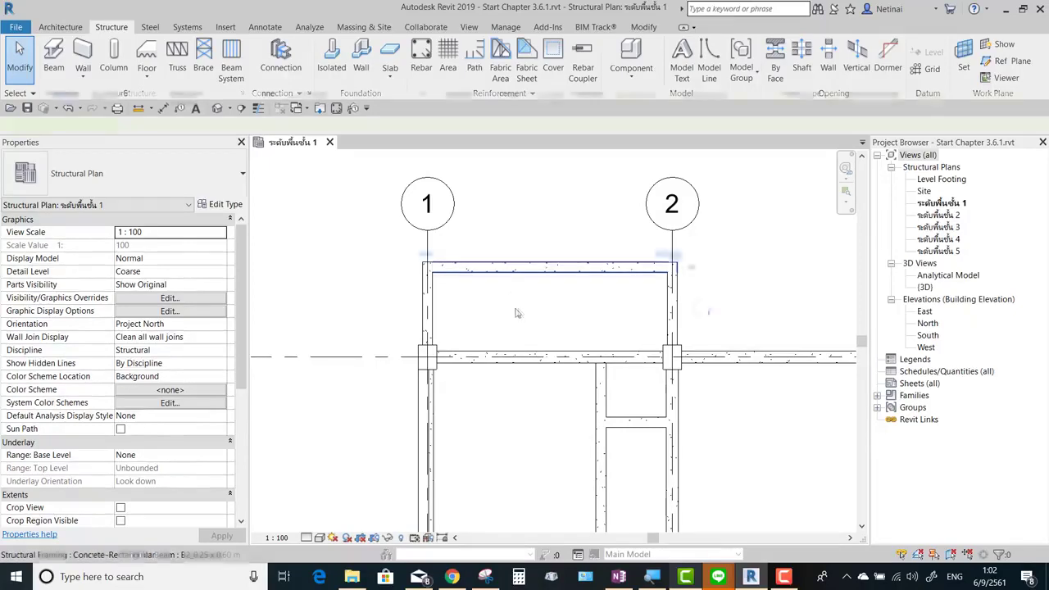
left_click(509, 273)
middle_click_drag(558, 318, 515, 335)
scroll(514, 328, "up", 1)
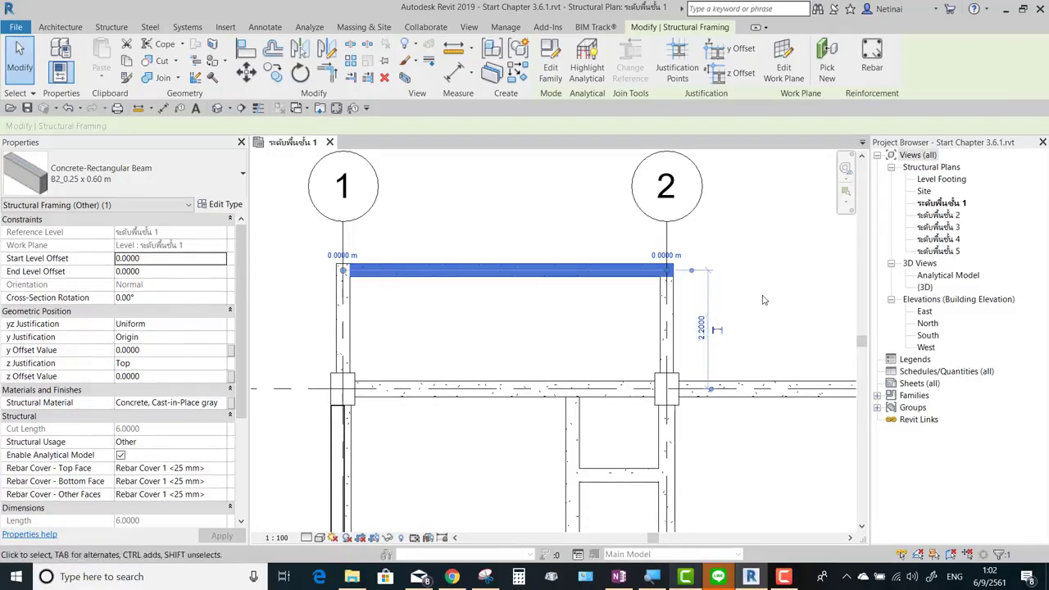
key("Escape")
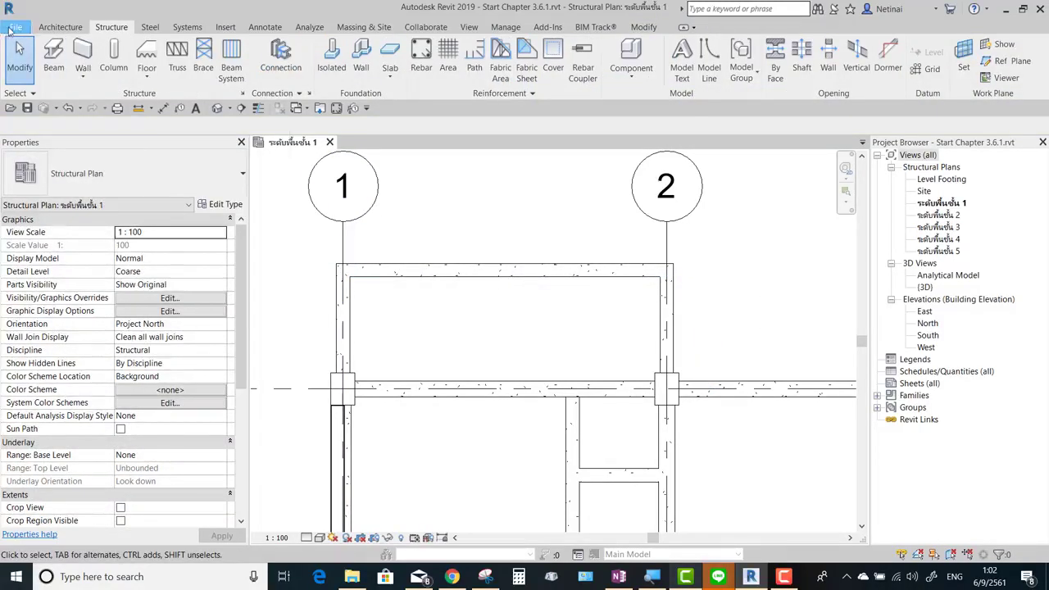
left_click(10, 30)
Set the temporary dimension text size to 10 in the Graphics options
left_click(210, 373)
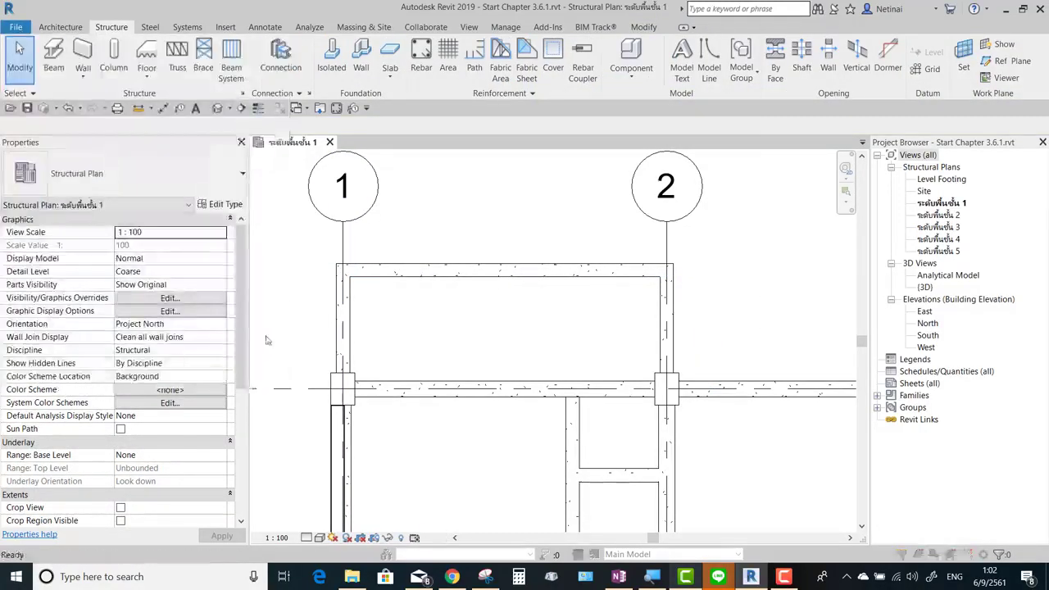
left_click(401, 120)
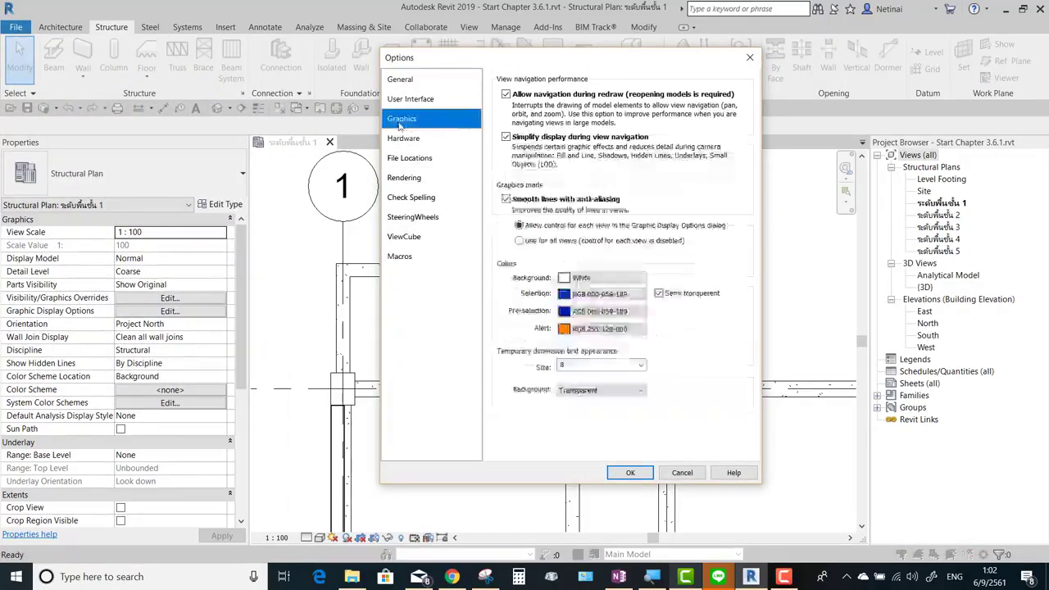
left_click(641, 366)
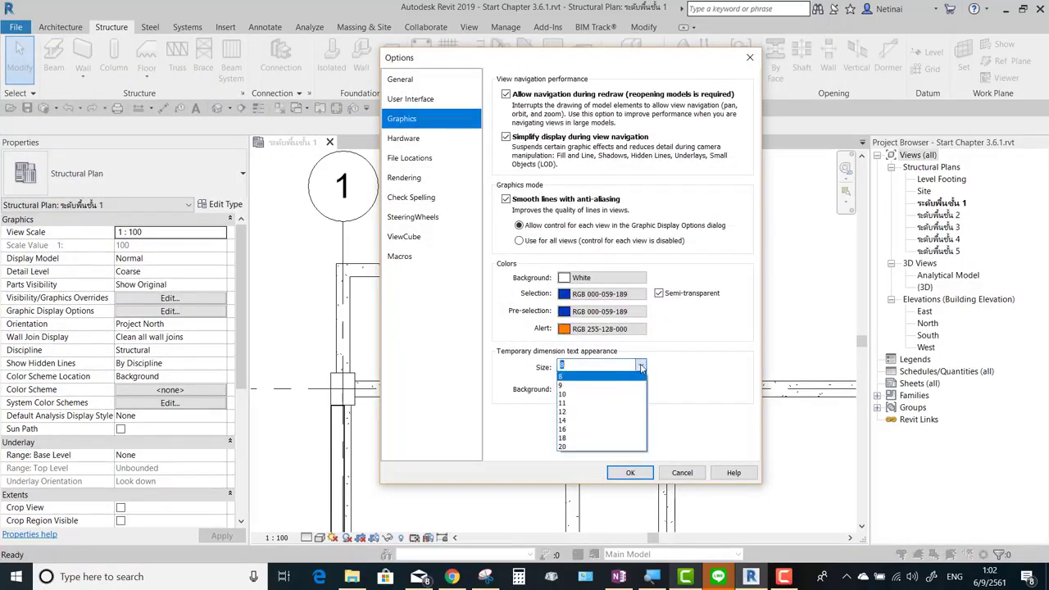
left_click(574, 402)
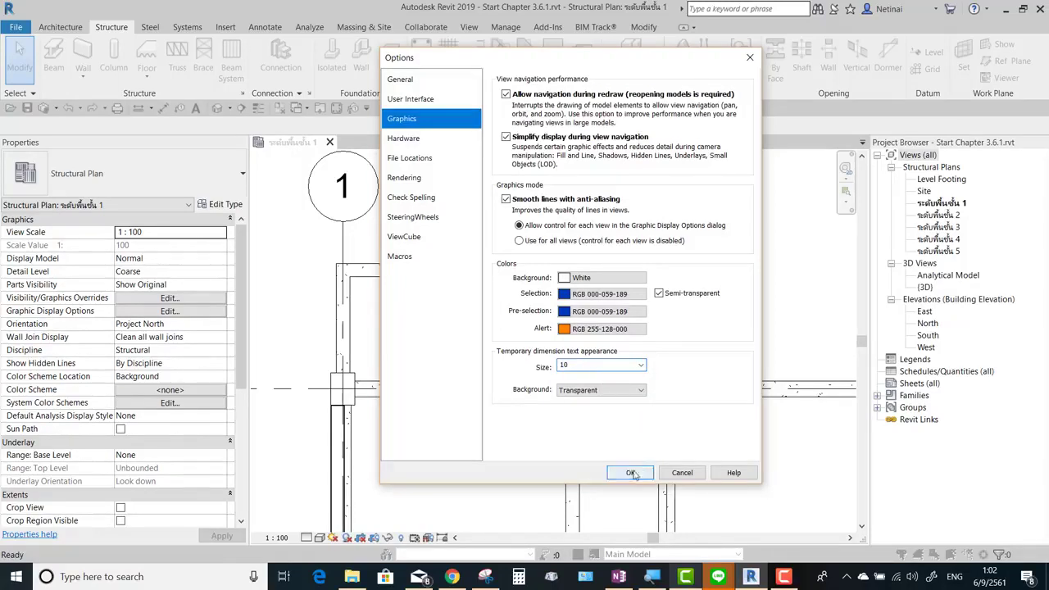
left_click(630, 472)
Select the top cantilever beam and cycle its temporary dimension reference back to the grid line
left_click(554, 280)
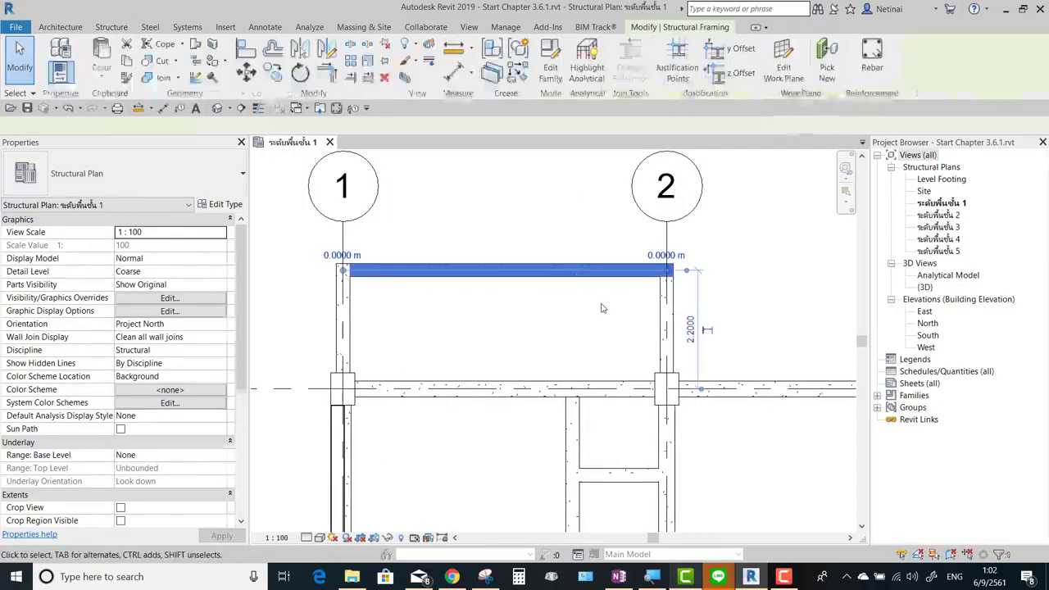
scroll(710, 328, "up", 1)
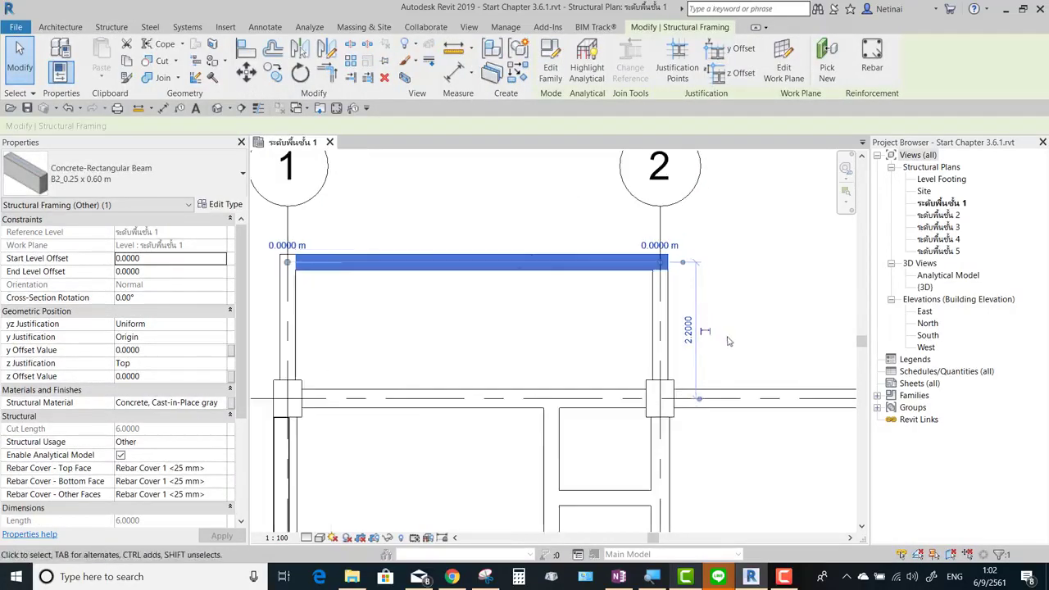
middle_click_drag(733, 340, 767, 334)
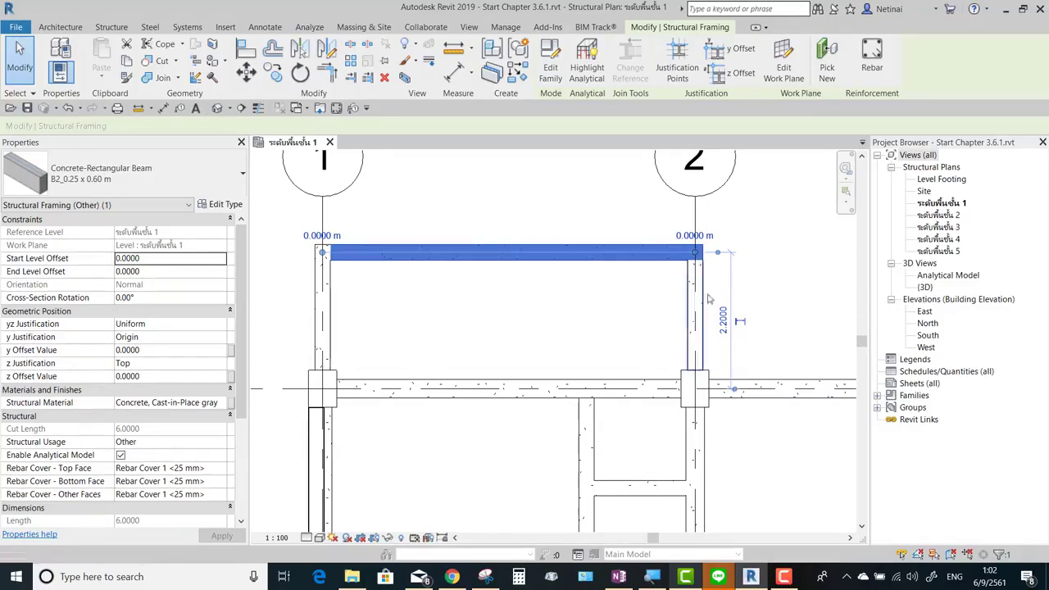
middle_click_drag(777, 399, 672, 352)
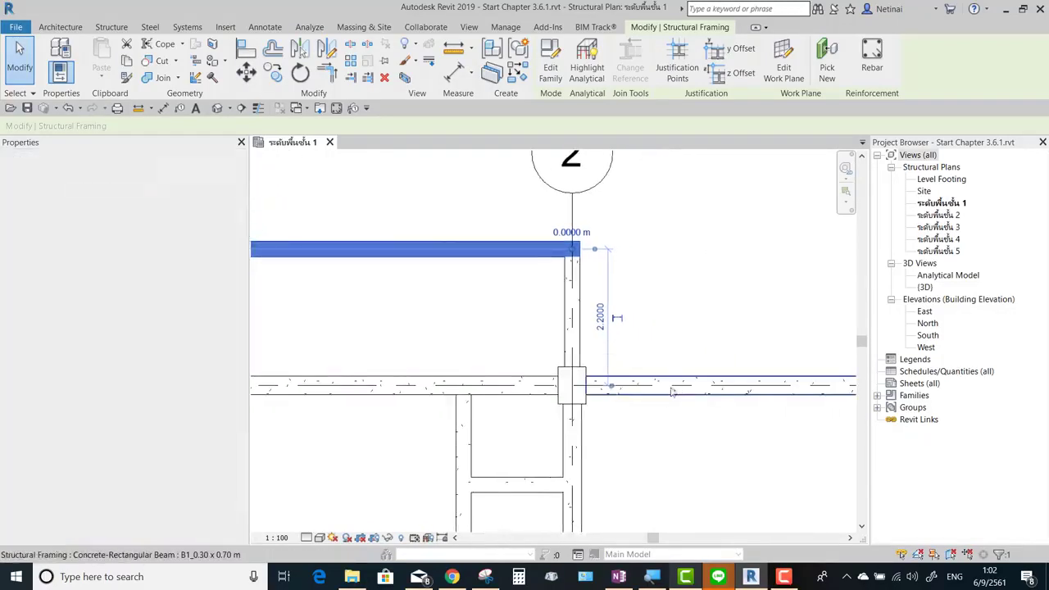
scroll(648, 369, "down", 1)
scroll(647, 369, "down", 1)
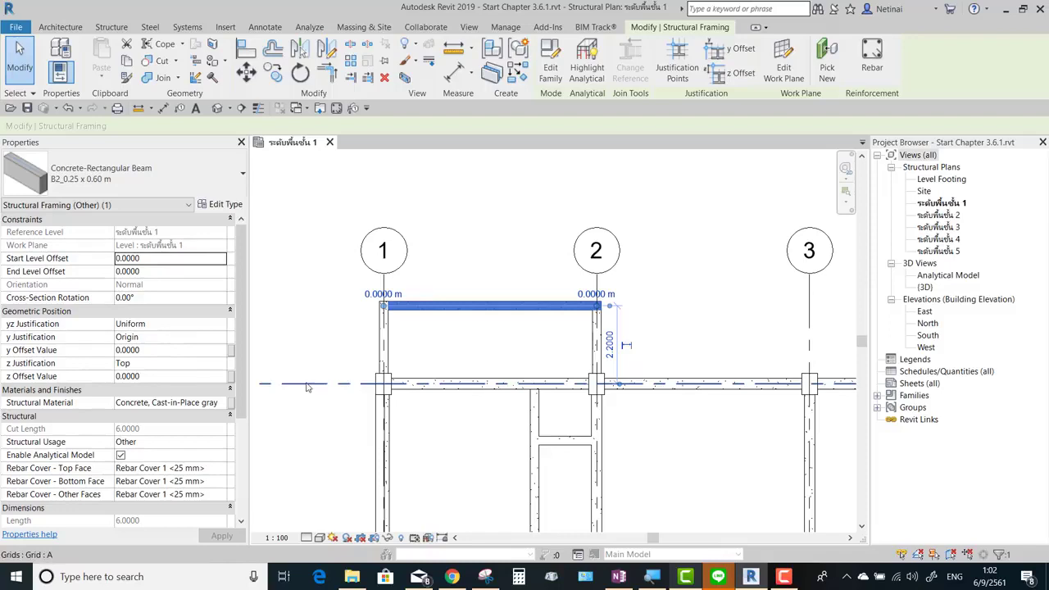
scroll(636, 368, "up", 1)
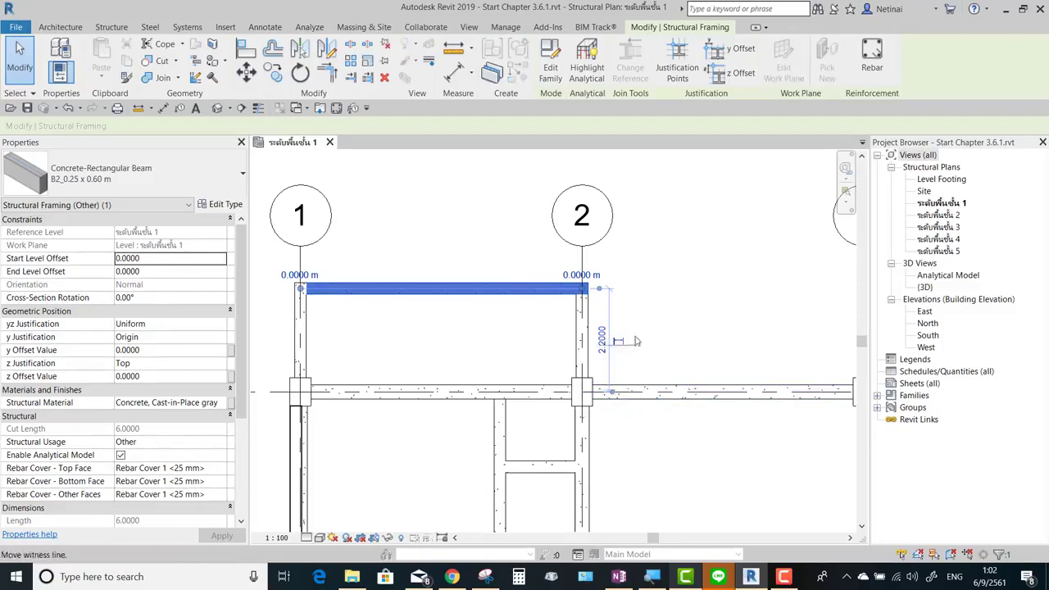
left_click(609, 382)
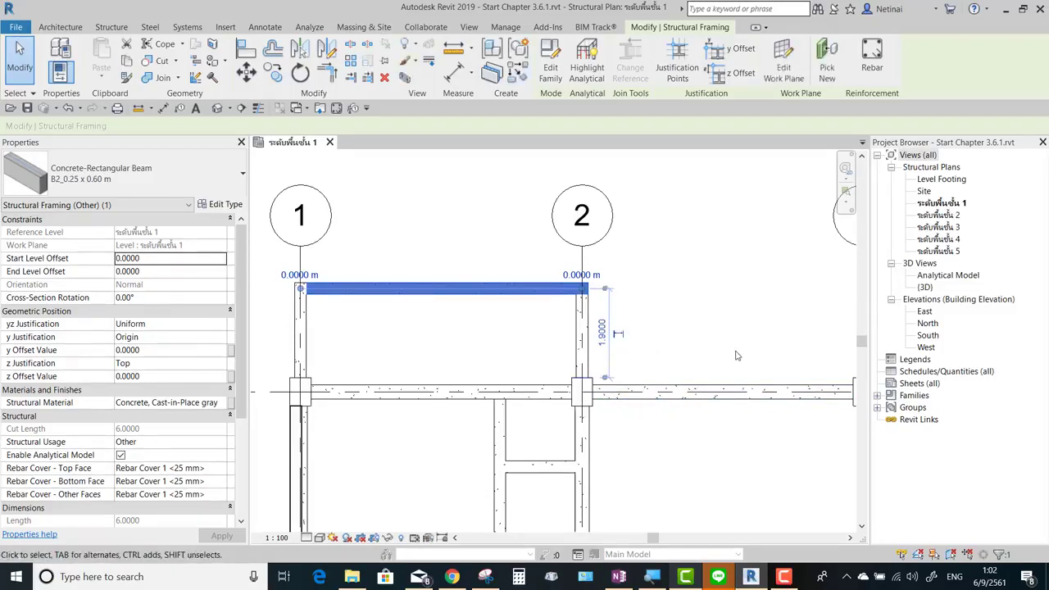
scroll(627, 361, "up", 2)
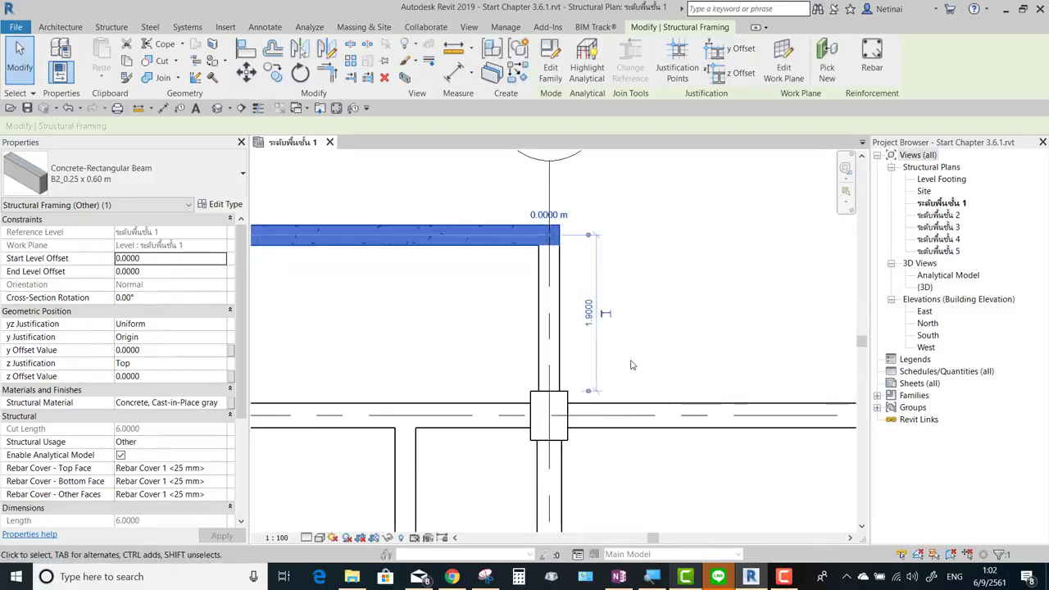
left_click(629, 408)
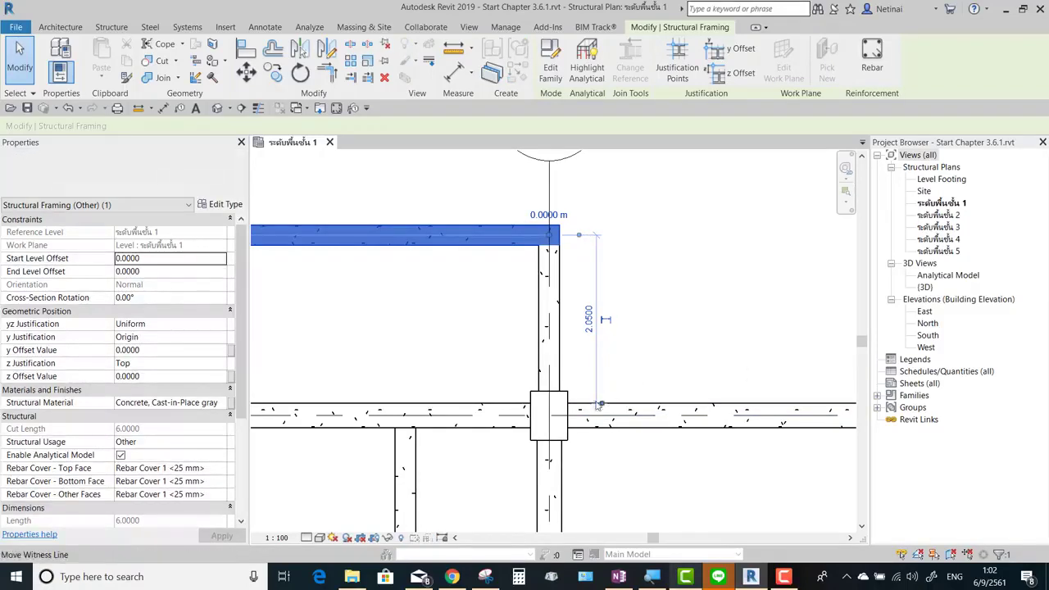
left_click(640, 415)
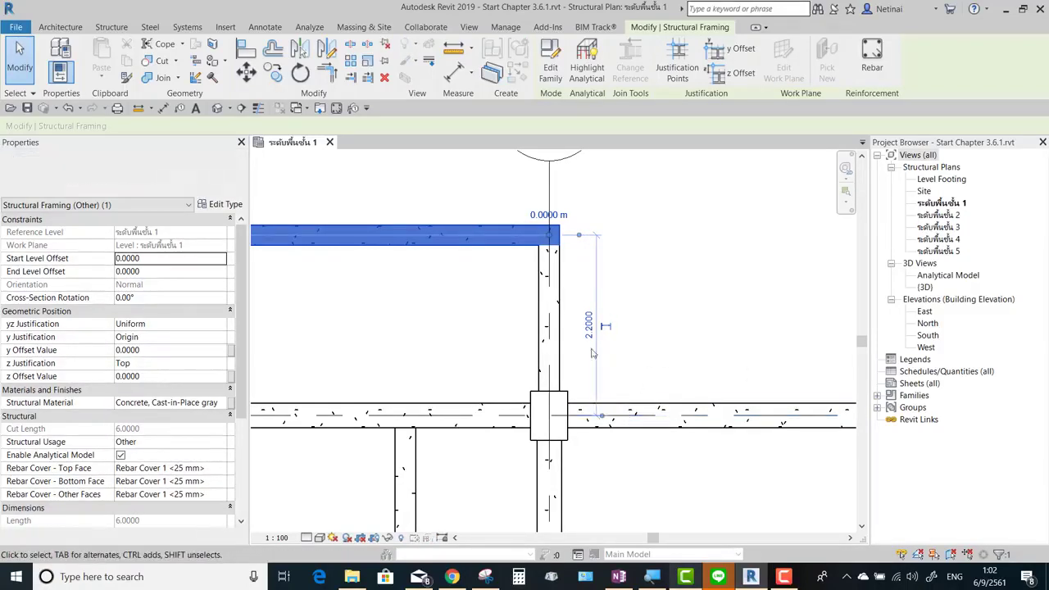
scroll(631, 330, "down", 1)
scroll(629, 325, "up", 1)
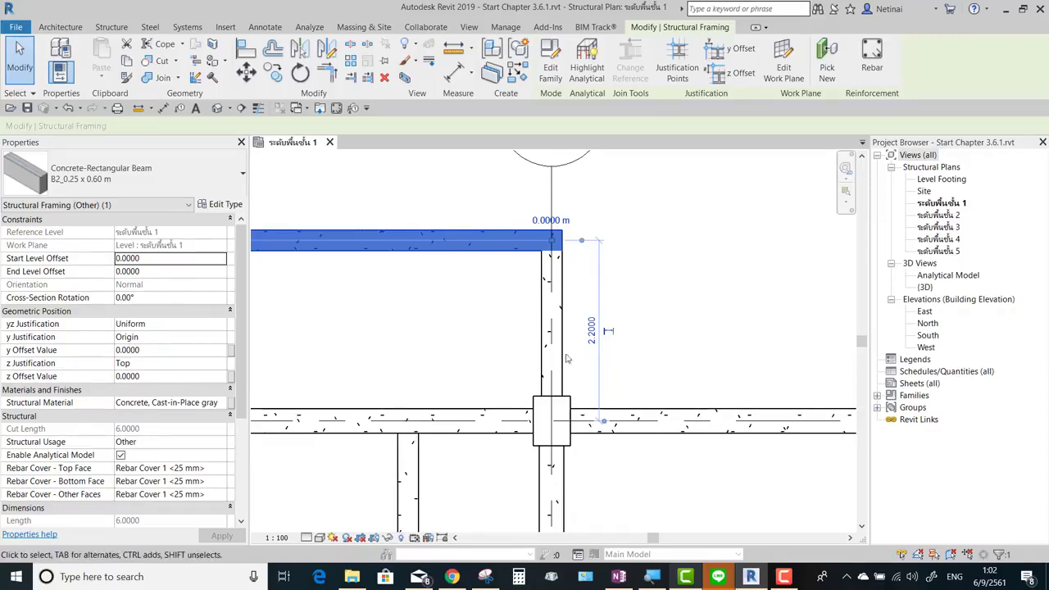
Change the beam's 2.2000 offset dimension to 1.75 and deselect it
left_click(589, 331)
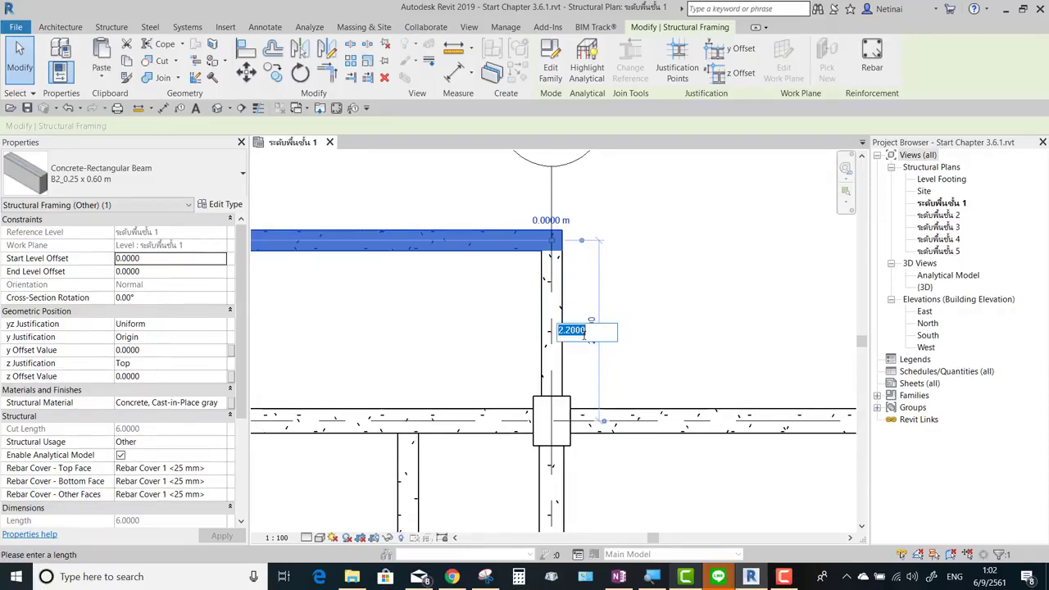
key("Return")
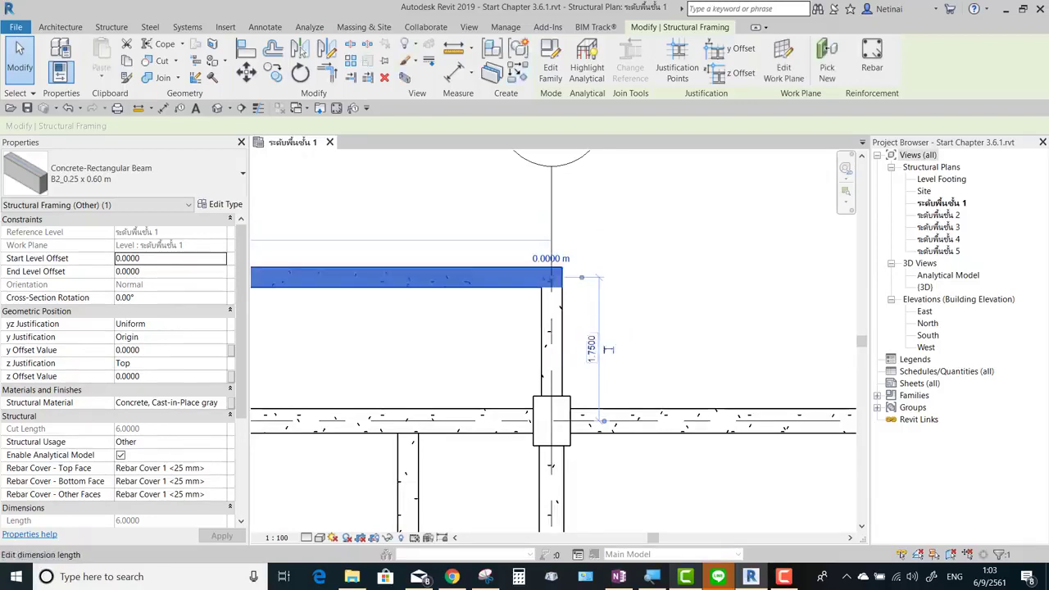
scroll(492, 324, "down", 2)
scroll(513, 316, "down", 1)
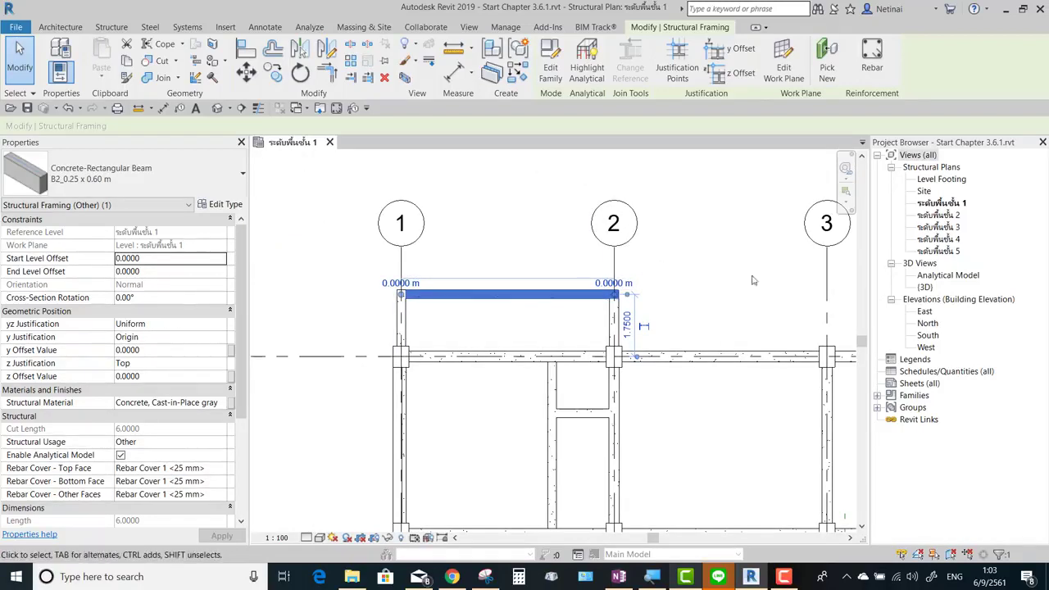
left_click(711, 284)
Start the Beam tool with the Start-End-Radius Arc draw option
scroll(696, 344, "down", 2)
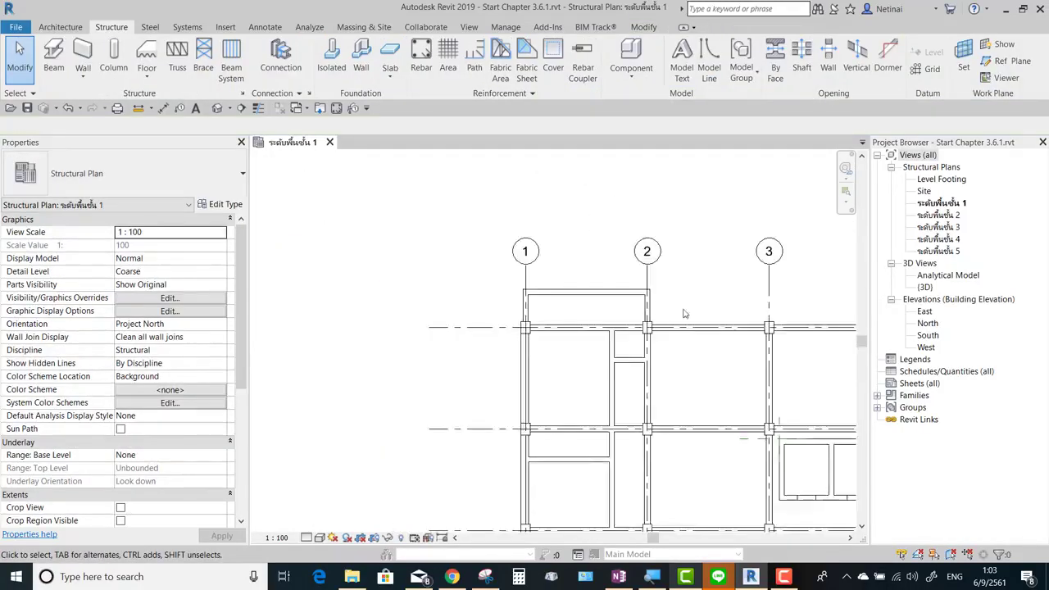
scroll(696, 360, "up", 1)
middle_click_drag(694, 374, 612, 316)
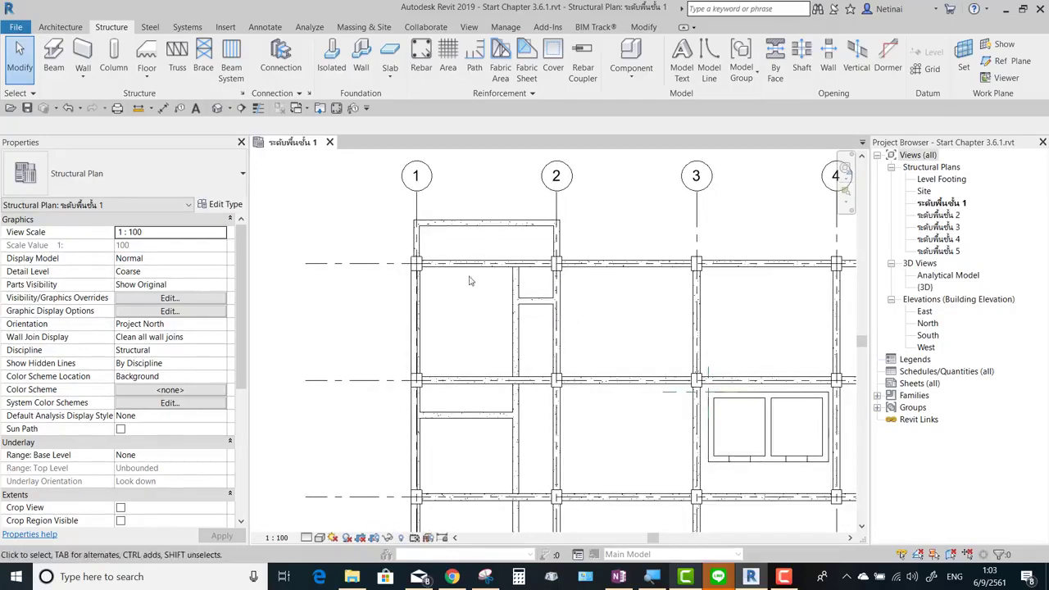
scroll(470, 281, "up", 2)
scroll(493, 318, "down", 2)
scroll(491, 318, "down", 1)
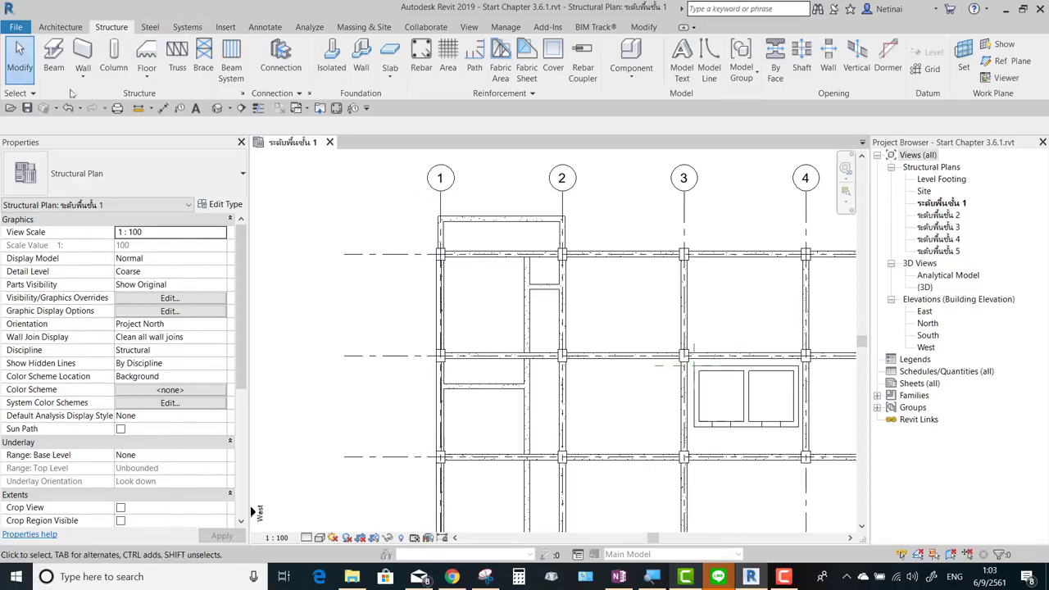
left_click(55, 69)
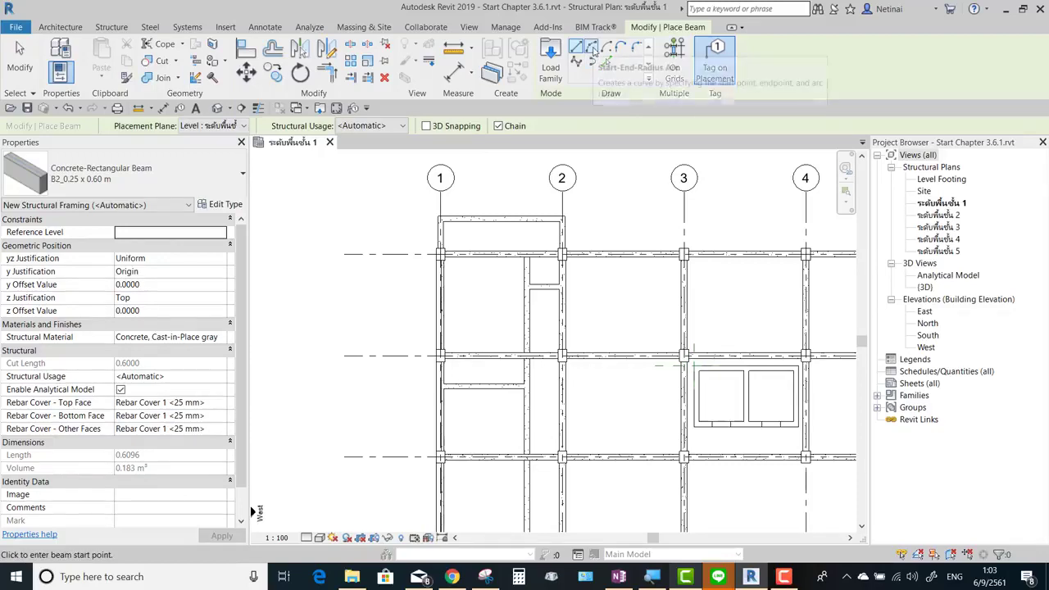
left_click(592, 49)
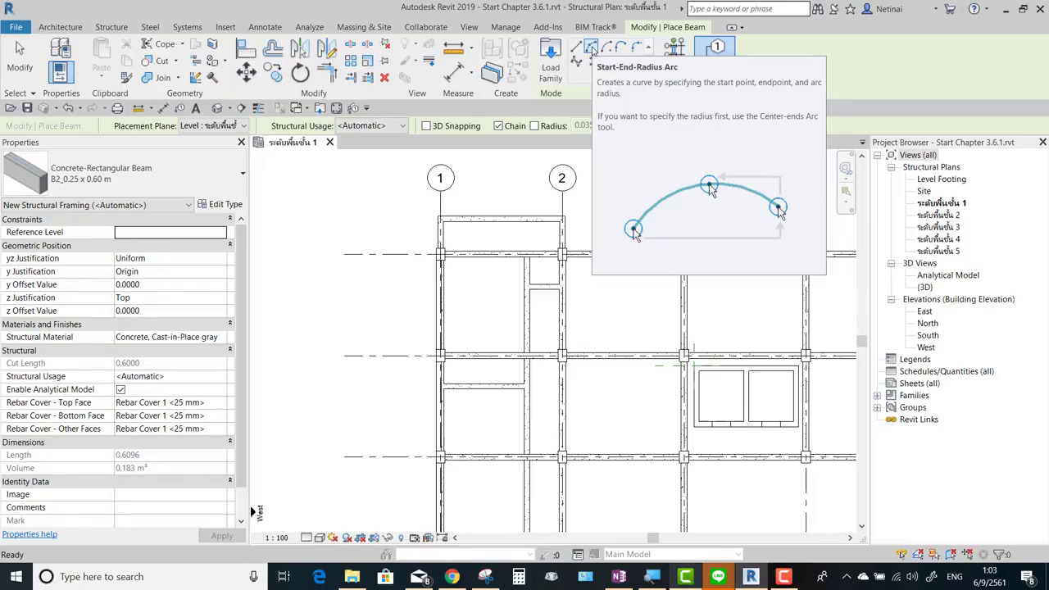
left_click(591, 47)
Draw the arc beam between the two gridline-1 columns, bulging west into a half circle
scroll(410, 269, "up", 2)
scroll(414, 271, "up", 1)
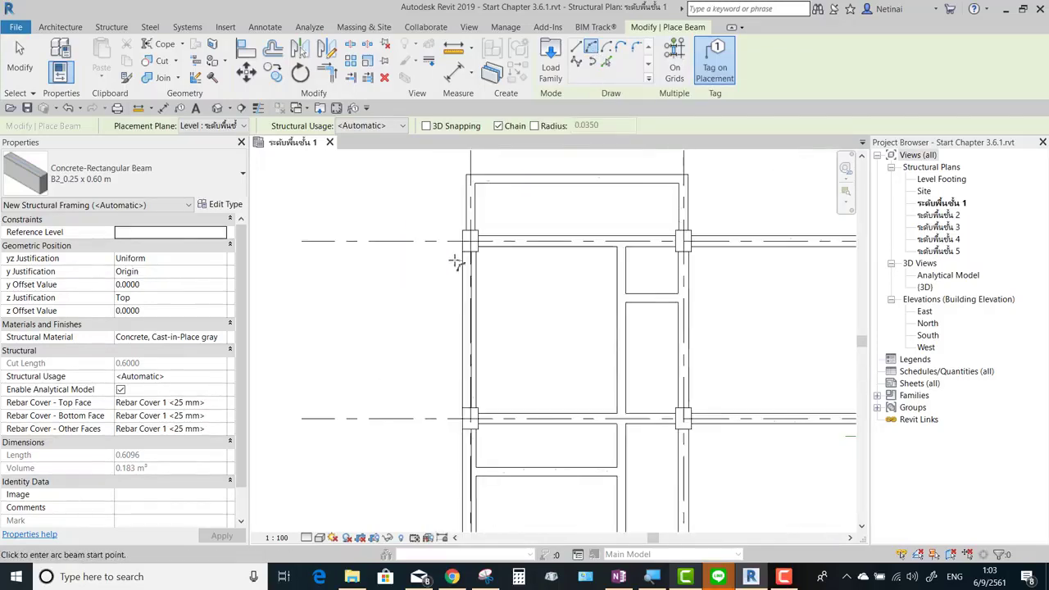
left_click(470, 242)
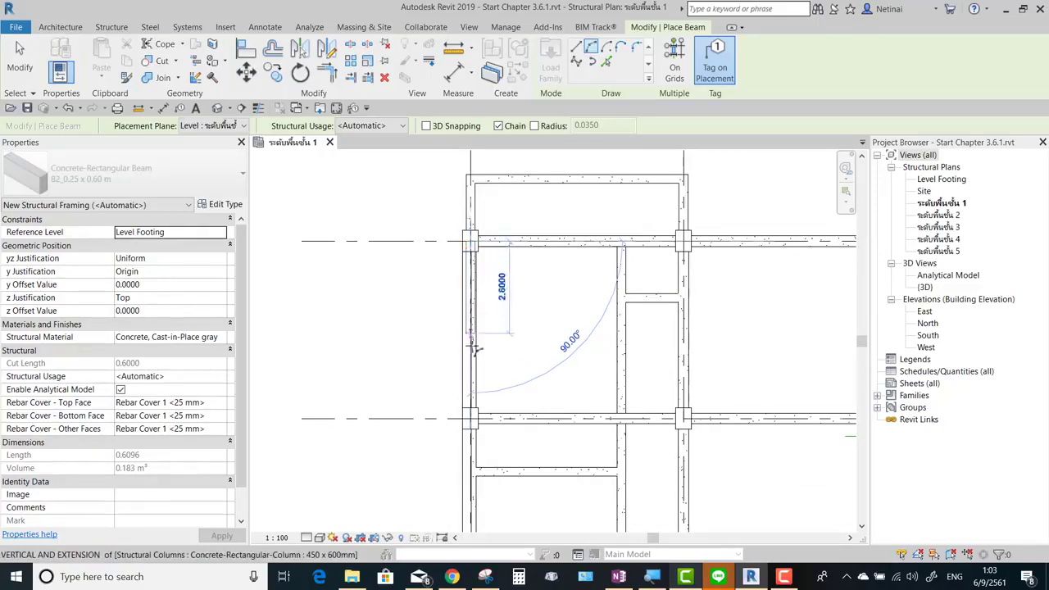
left_click(473, 419)
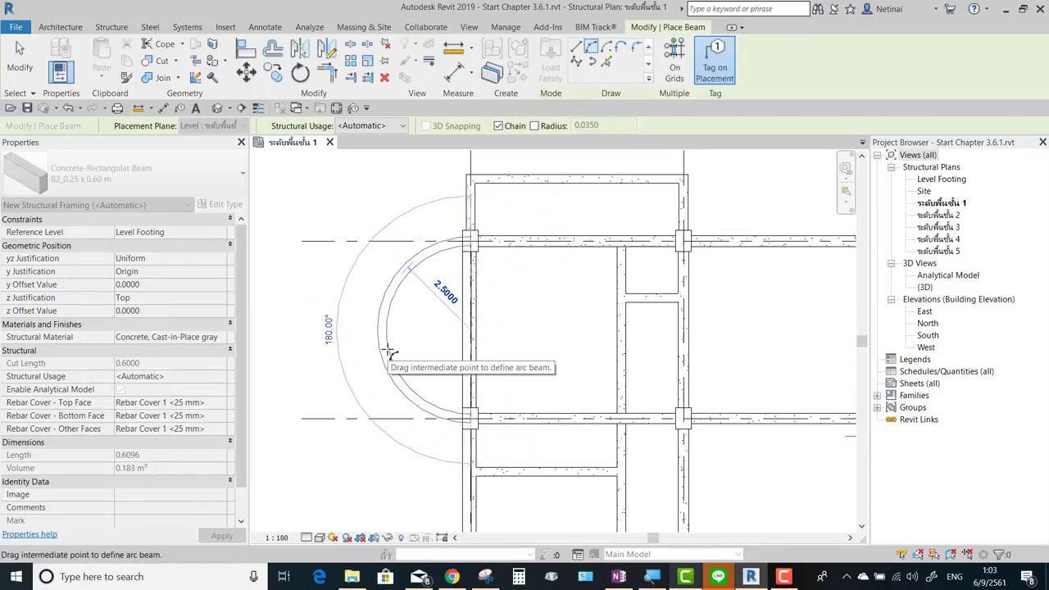
left_click(410, 337)
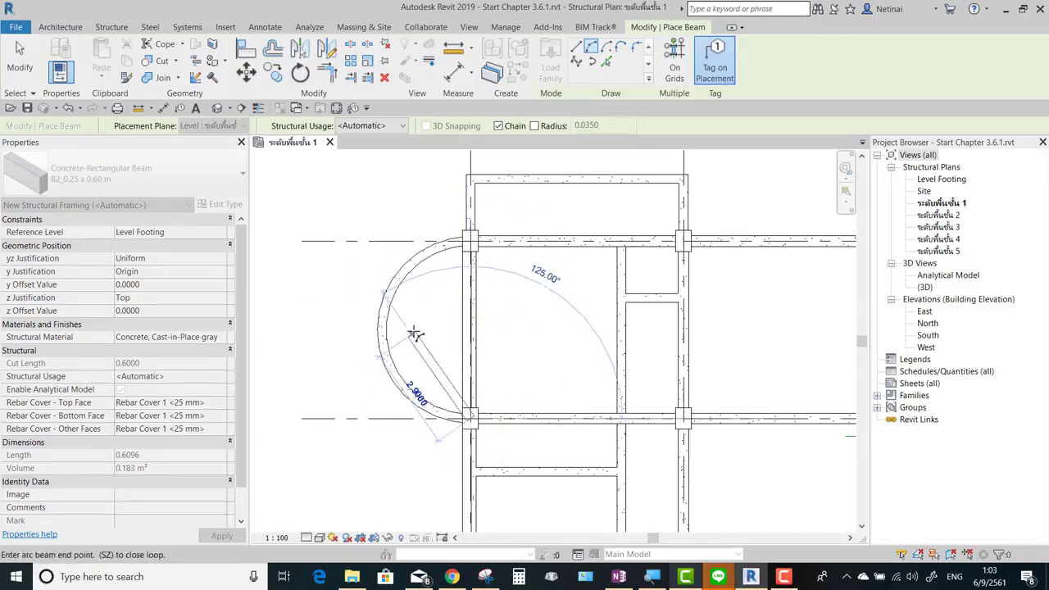
left_click(18, 51)
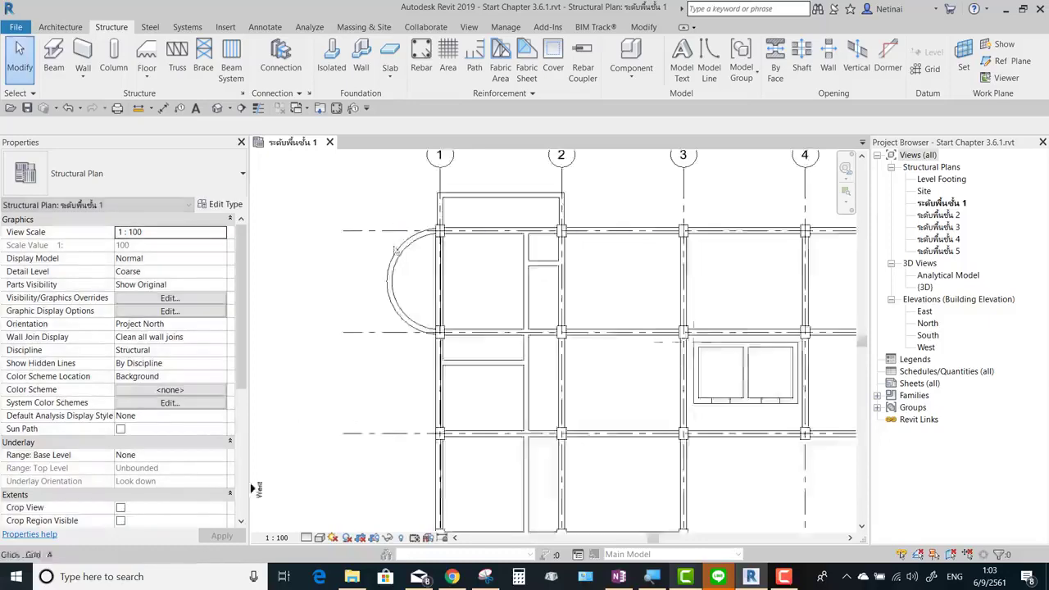
scroll(497, 280, "down", 5)
scroll(450, 280, "up", 1)
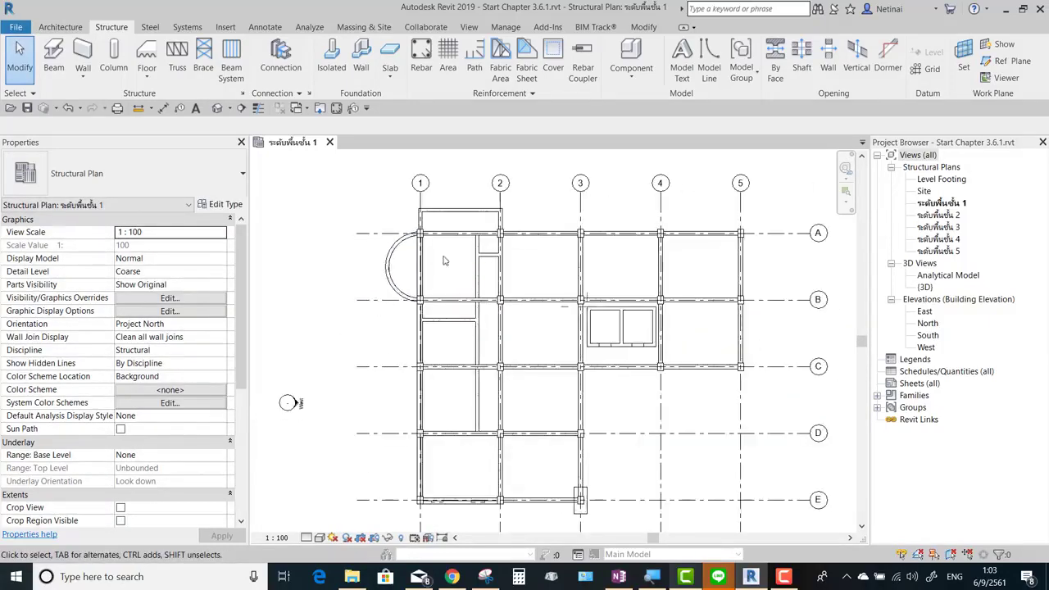
scroll(464, 256, "up", 1)
scroll(459, 278, "up", 1)
scroll(443, 296, "up", 1)
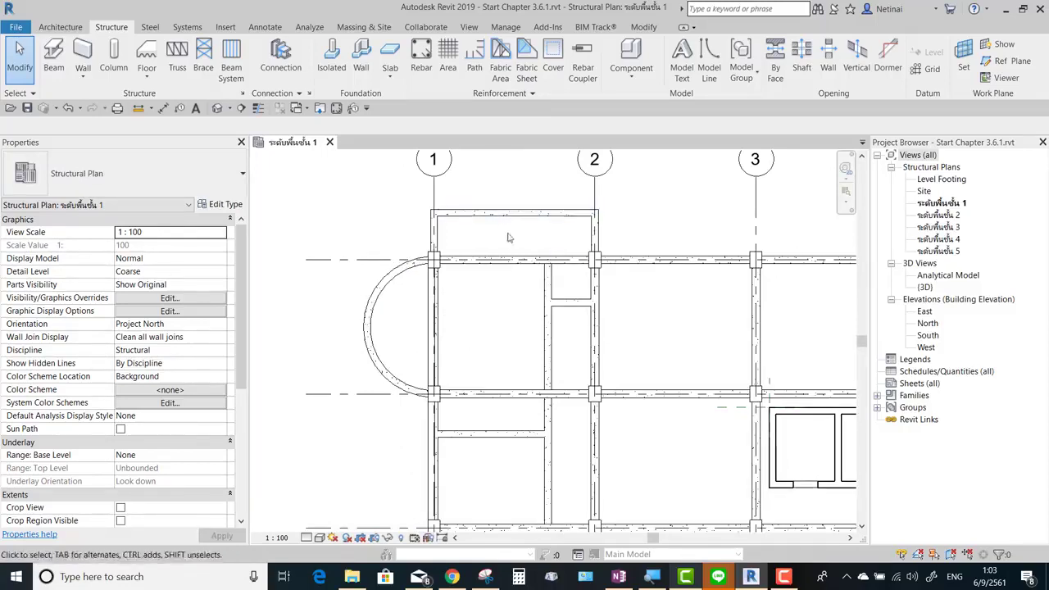
middle_click_drag(519, 211, 465, 283)
scroll(463, 278, "up", 2)
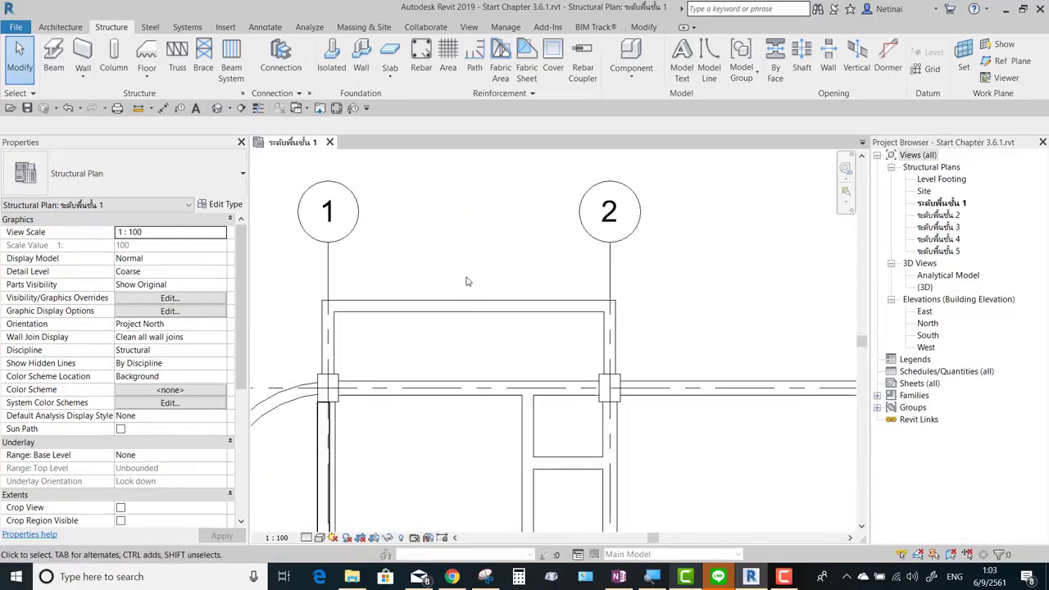
left_click(468, 303)
middle_click_drag(451, 347, 455, 298)
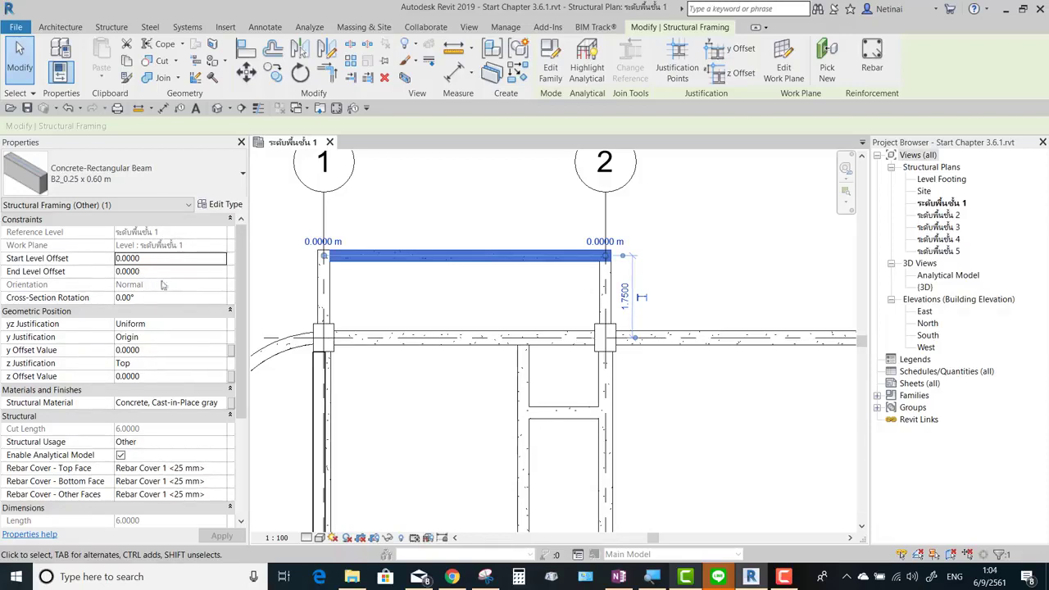
scroll(221, 337, "down", 4)
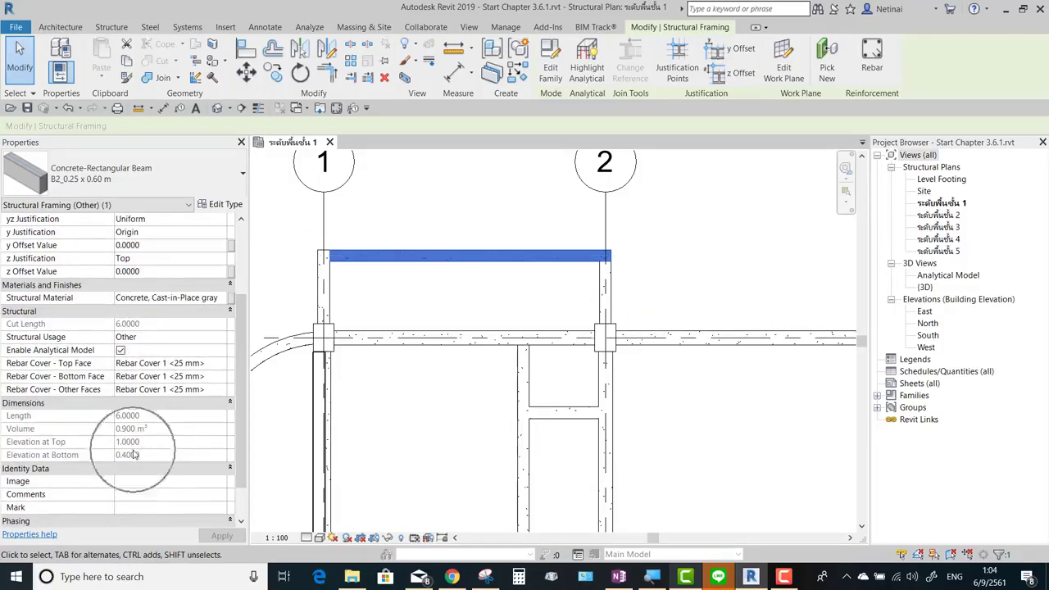
scroll(442, 254, "down", 1)
key("Escape")
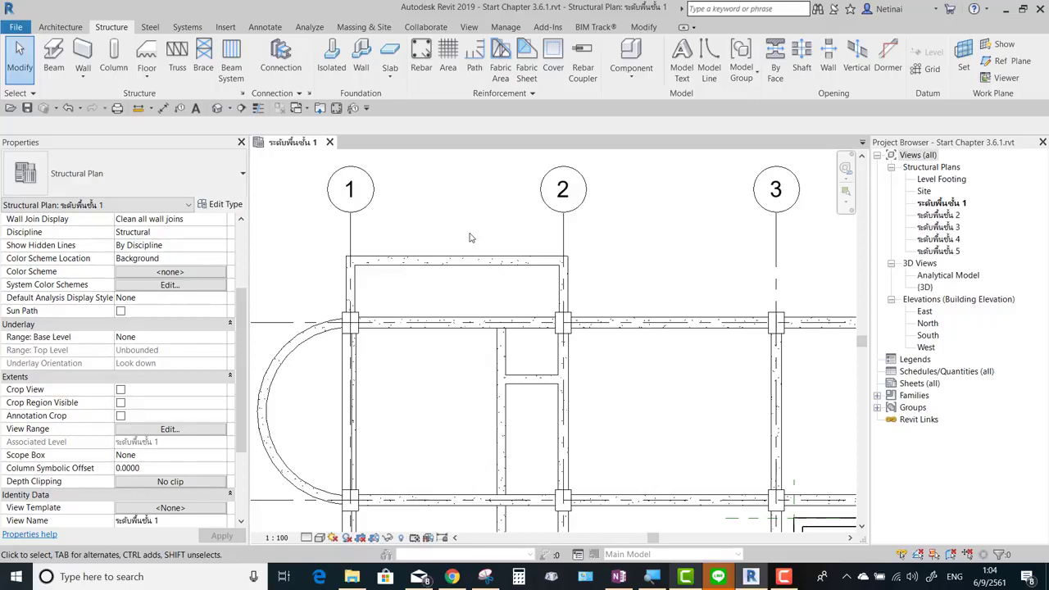
scroll(470, 238, "down", 1)
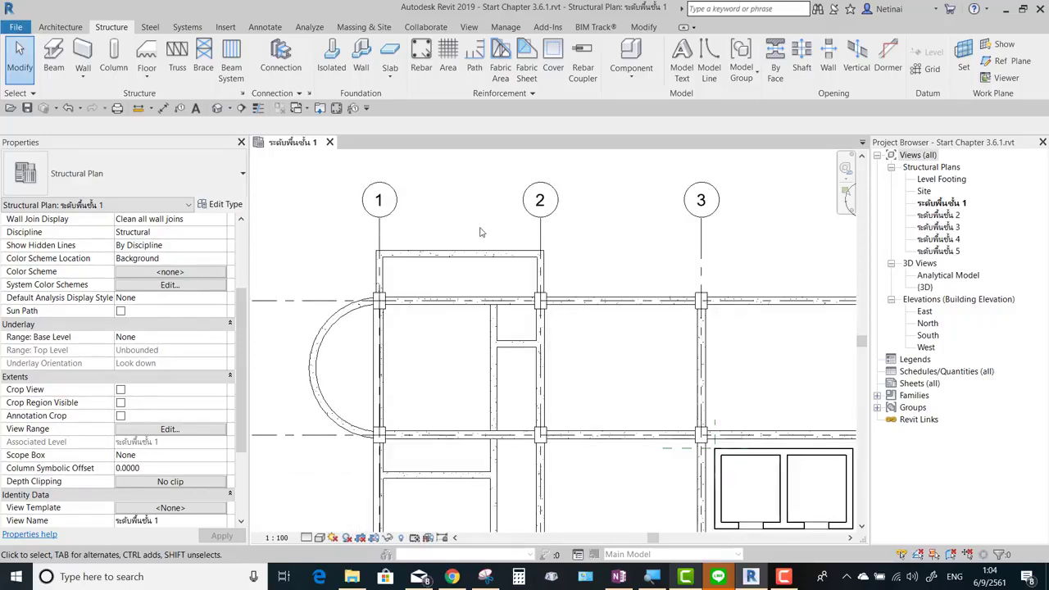
Cut Section 1 across the beams between grids 1 and 2, trim its far clip to 1.6010, and open it
left_click(242, 111)
left_click(435, 227)
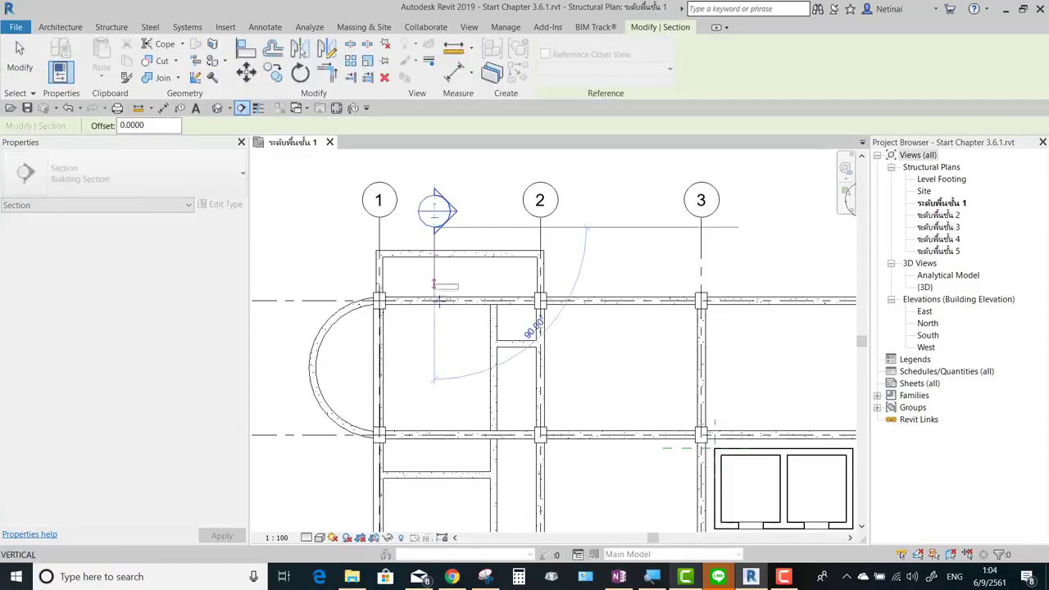
left_click(435, 348)
key("Escape")
scroll(490, 303, "up", 2)
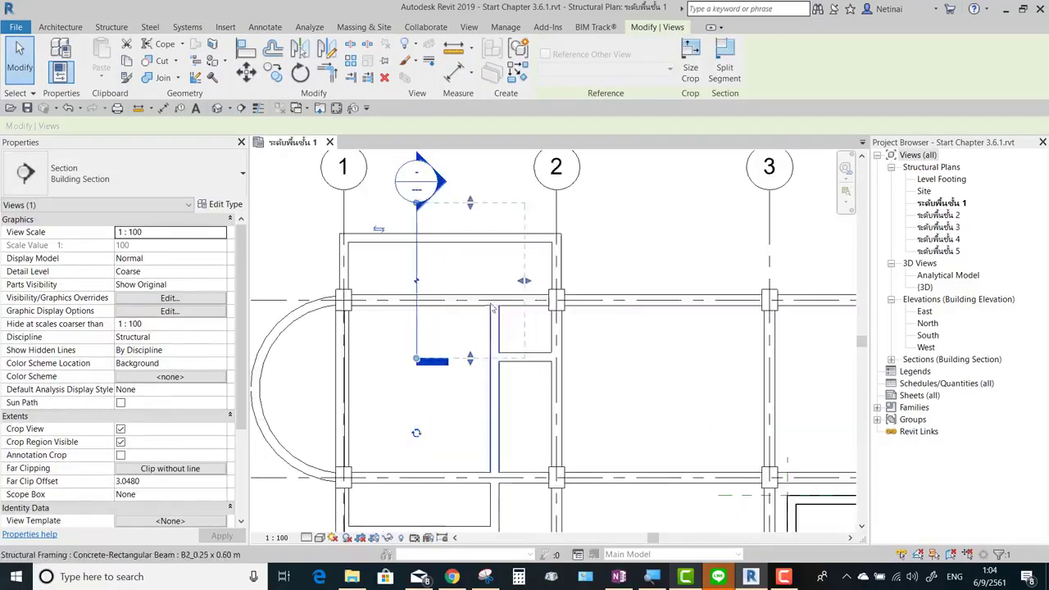
left_click_drag(524, 282, 574, 285)
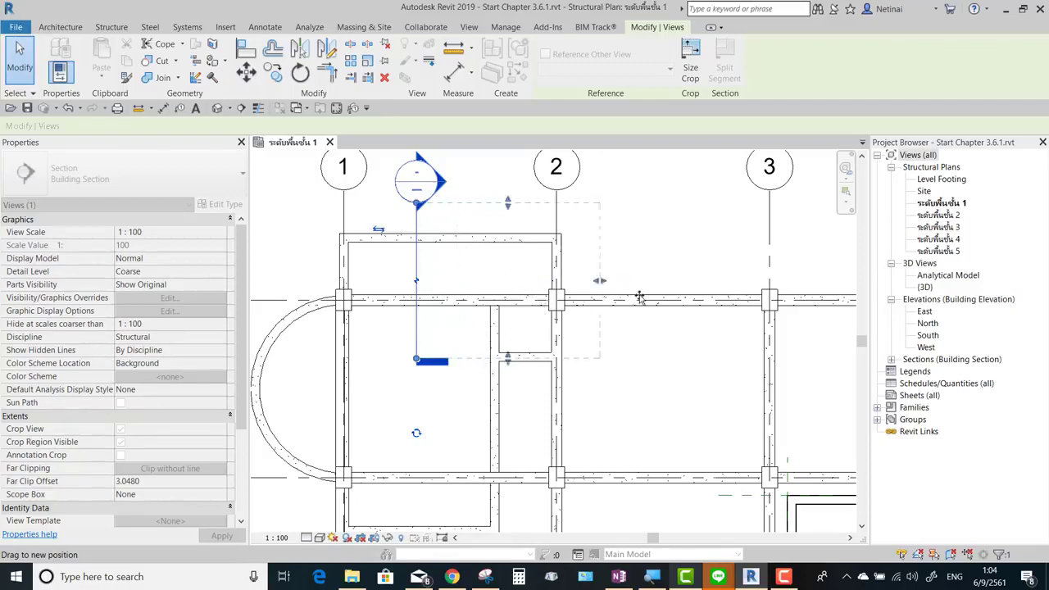
mouse_move(574, 286)
left_mouse_down()
mouse_move(640, 299)
mouse_move(473, 283)
left_mouse_up()
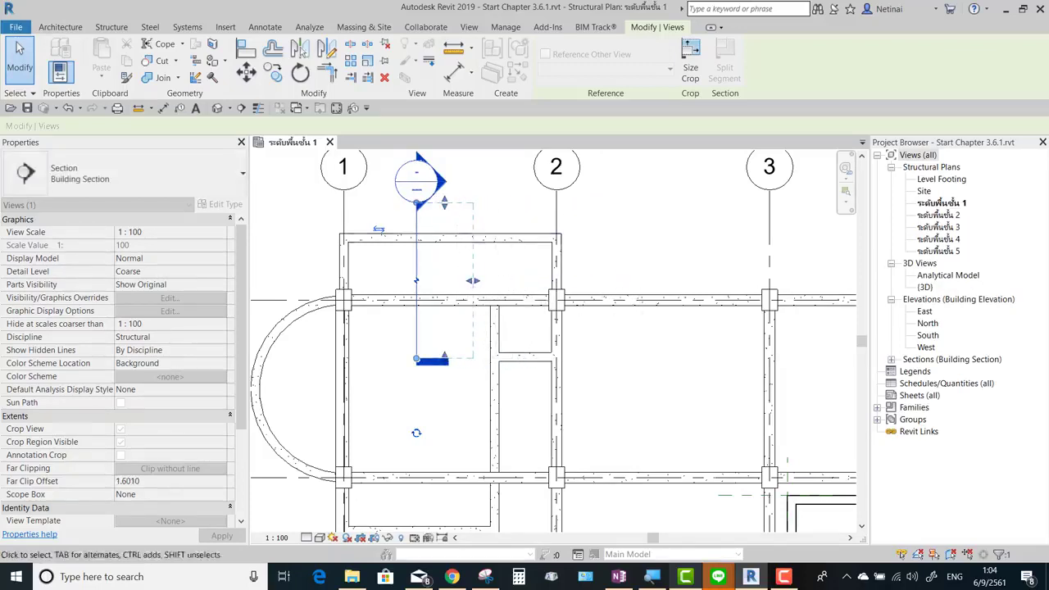
left_click(491, 182)
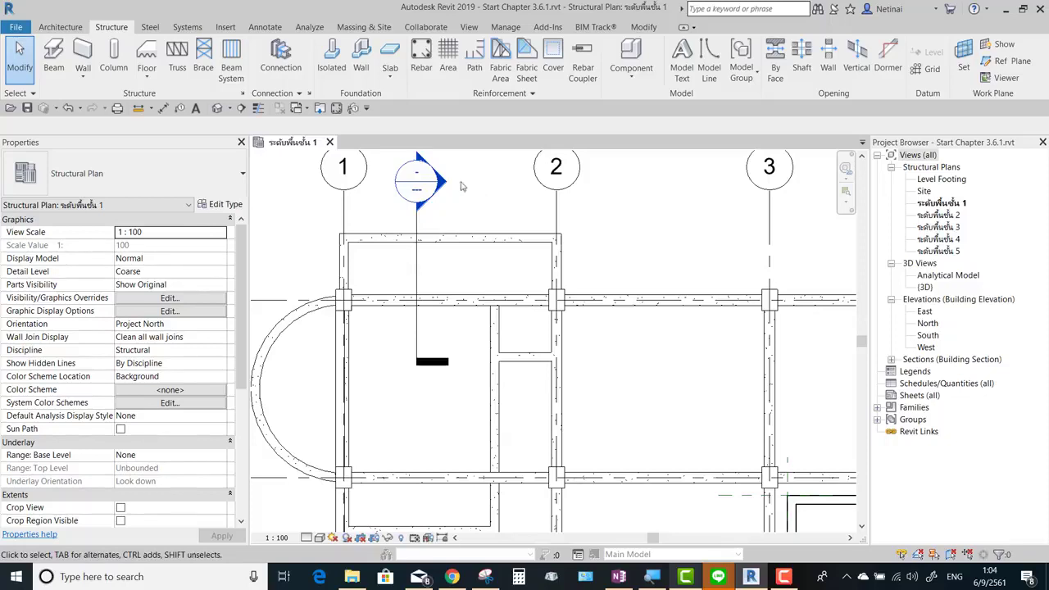
double_click(418, 179)
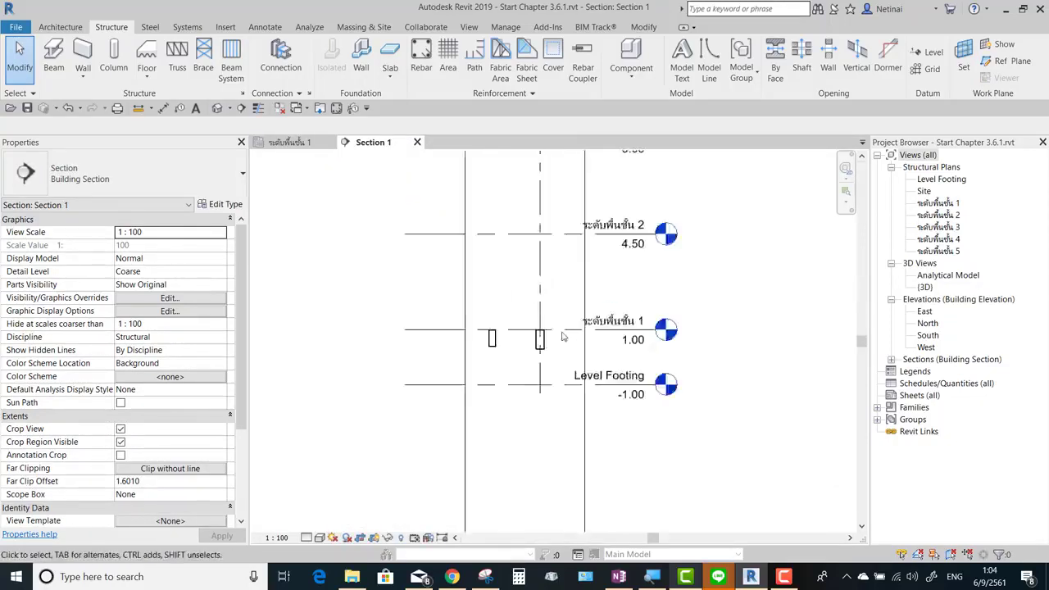
Set the section view scale to 1:50 and centre the girder cross-section near level 1
scroll(562, 337, "up", 3)
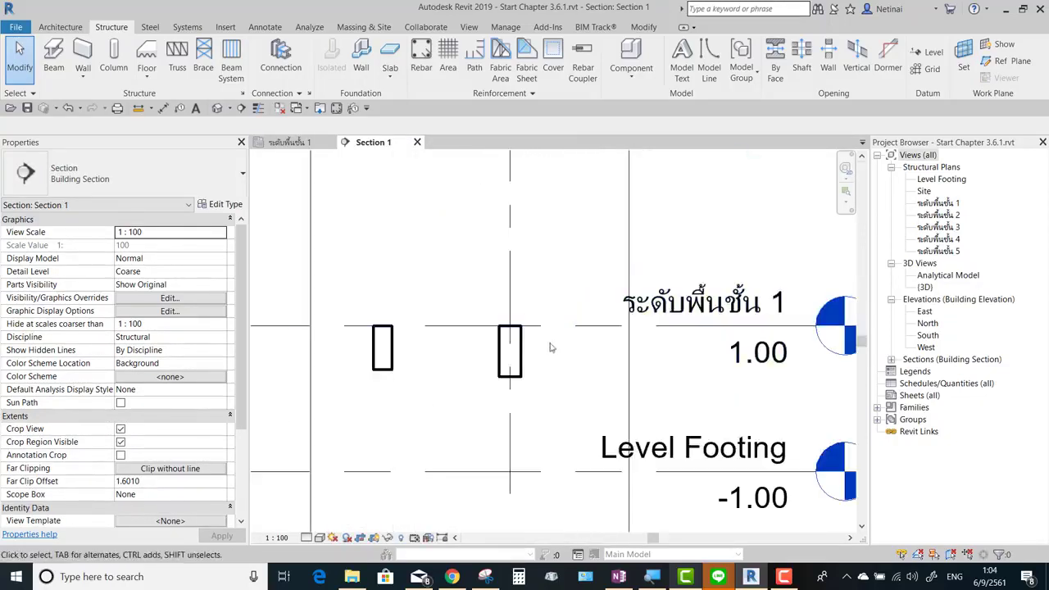
left_click(280, 538)
left_click(283, 445)
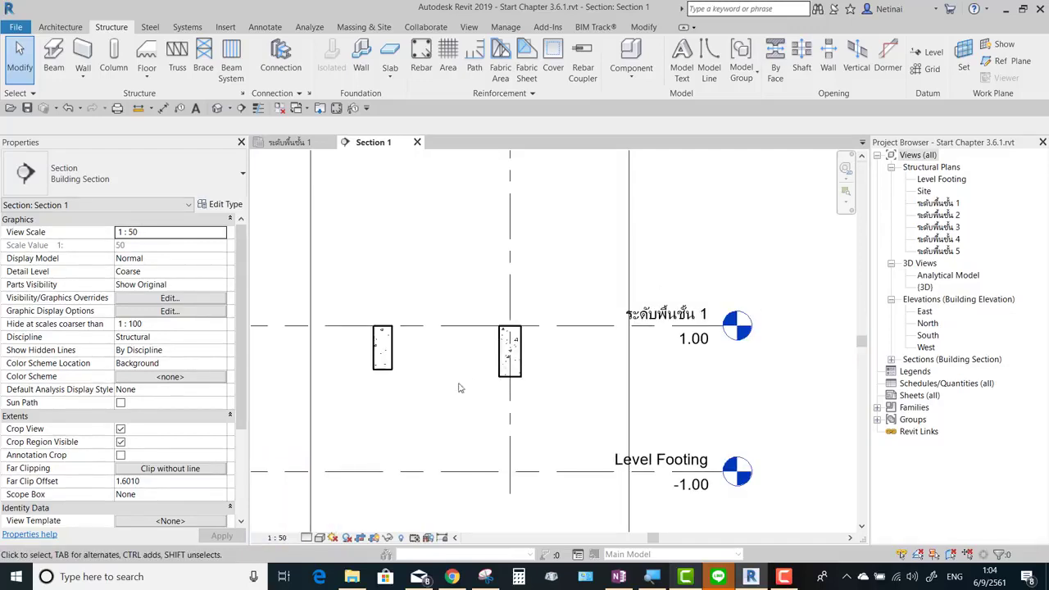
left_click(516, 352)
scroll(547, 354, "up", 3)
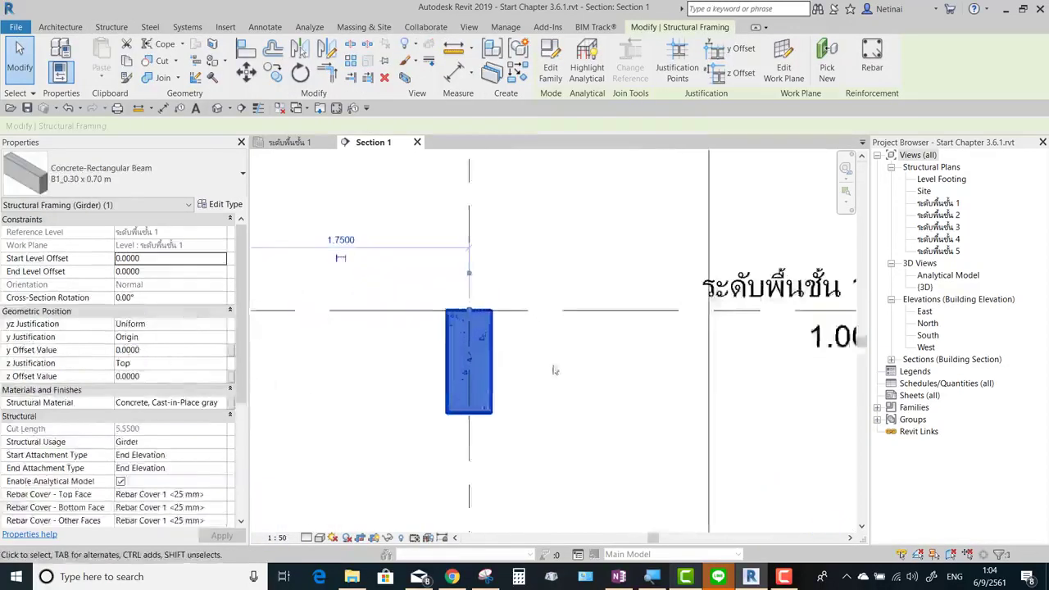
mouse_move(547, 353)
middle_mouse_down()
mouse_move(367, 351)
mouse_move(399, 317)
middle_mouse_up()
scroll(367, 351, "down", 2)
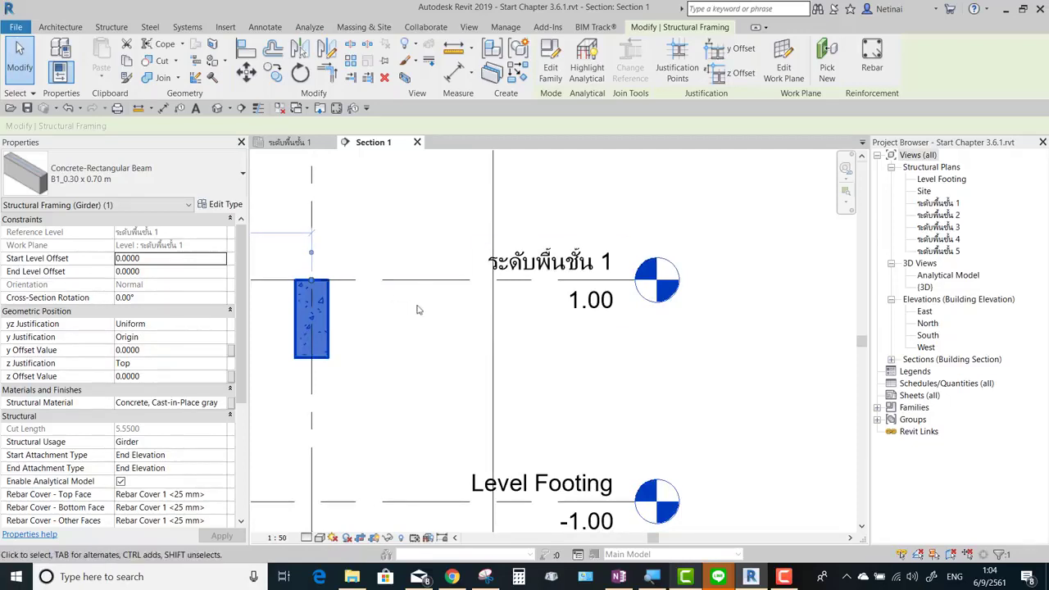
mouse_move(424, 318)
middle_mouse_down()
mouse_move(461, 259)
mouse_move(347, 299)
middle_mouse_up()
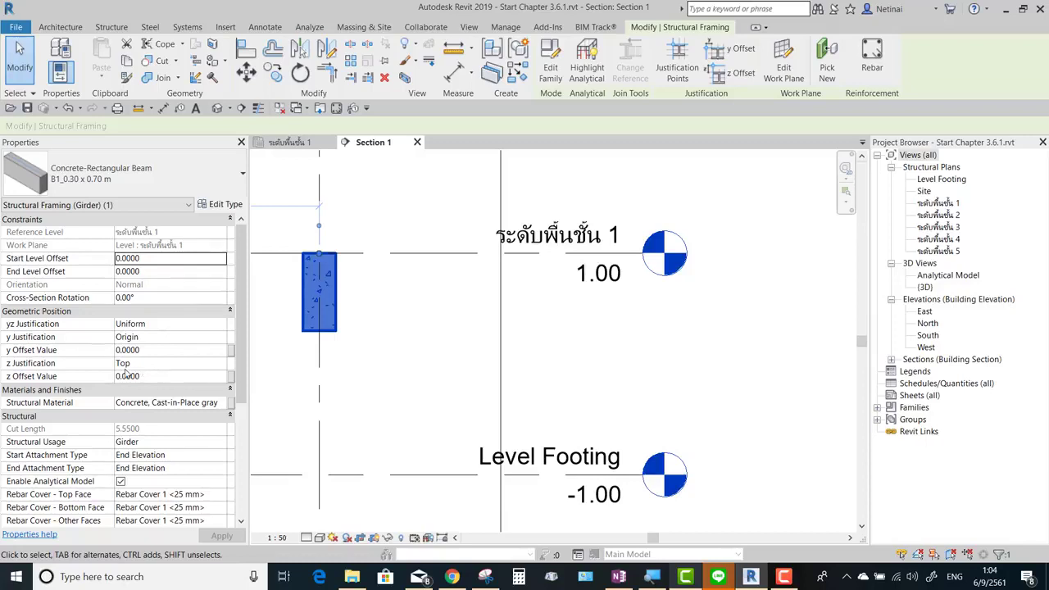
Try the girder's z Justification as Center and Bottom, then set it back to Top
left_click(212, 362)
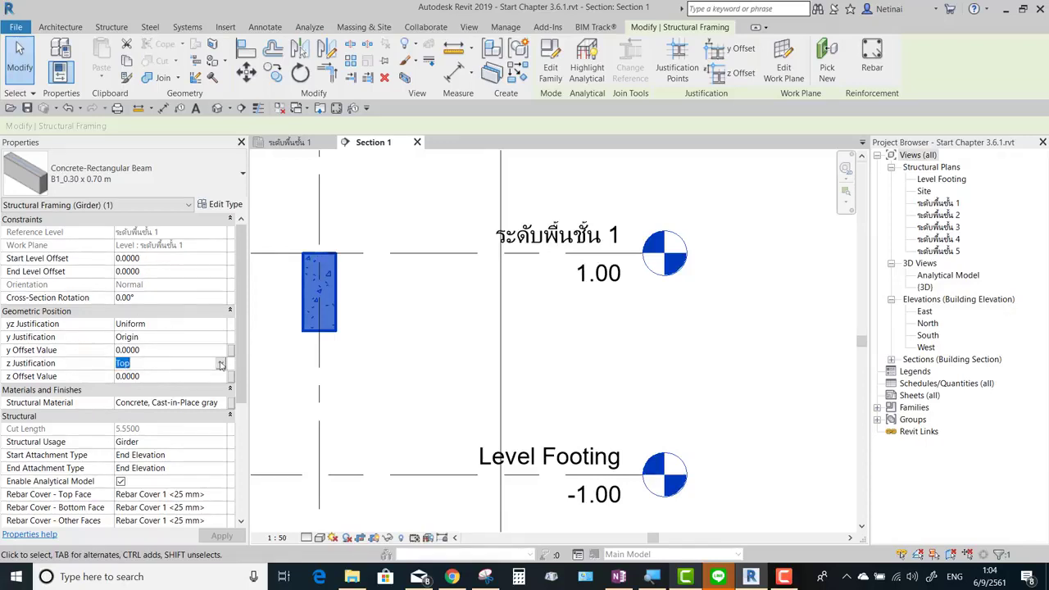
left_click(220, 365)
left_click(143, 391)
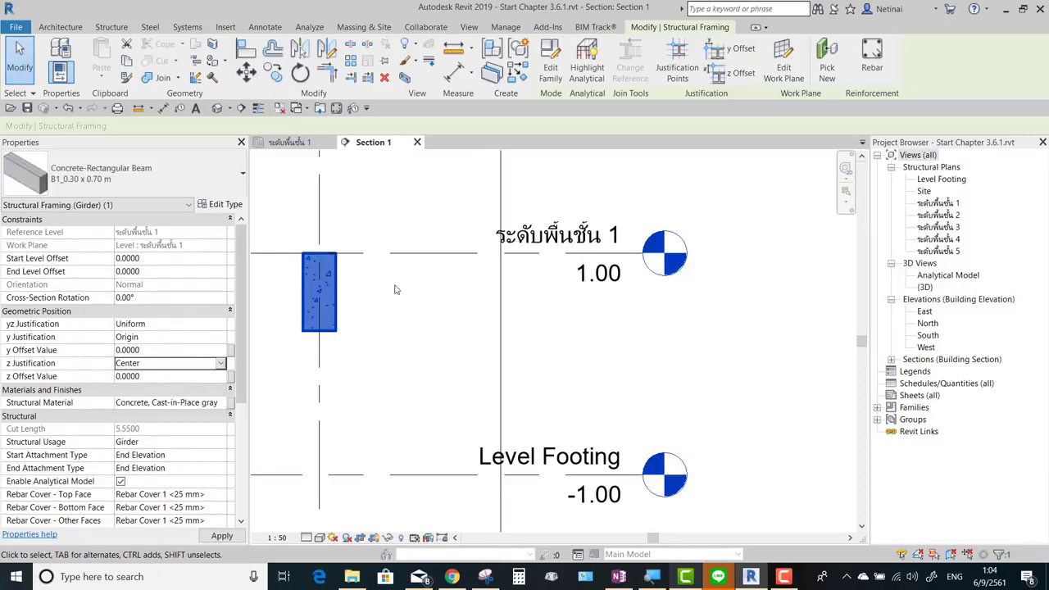
left_click(221, 363)
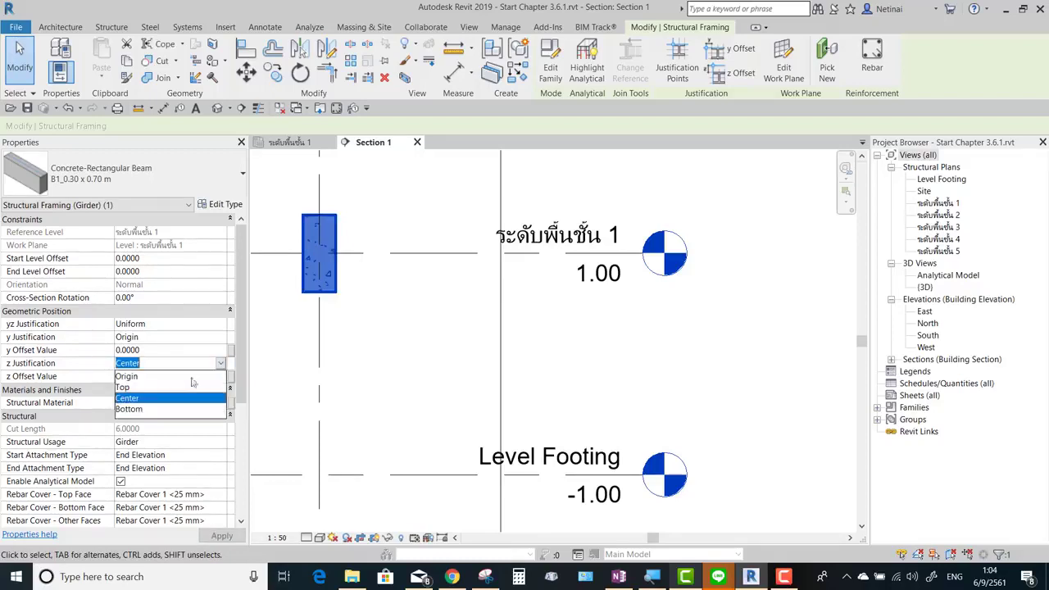
left_click(146, 409)
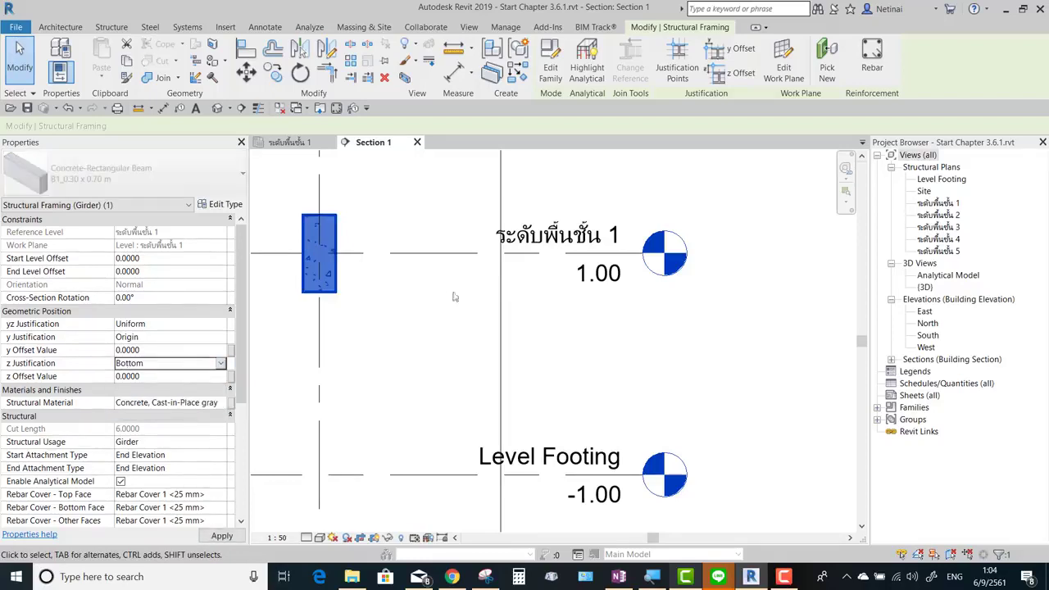
left_click(220, 367)
left_click(139, 382)
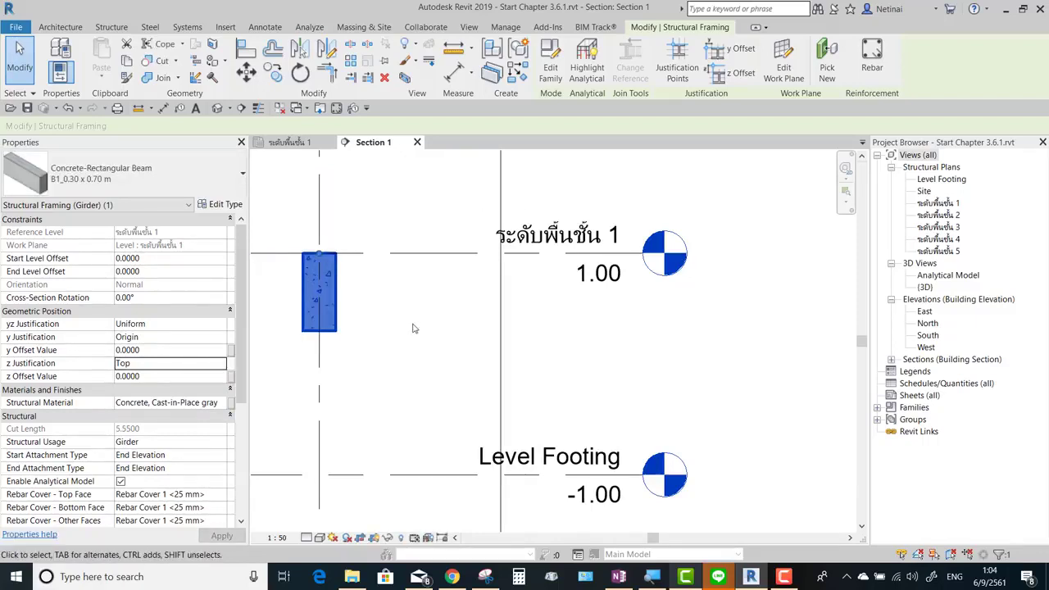
middle_click_drag(414, 329, 545, 345)
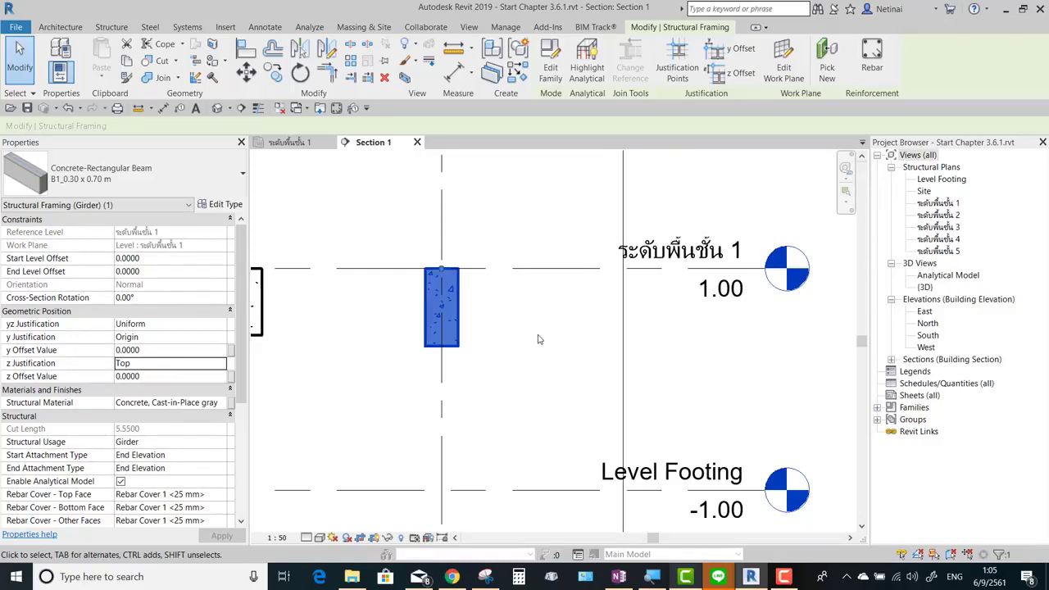
scroll(538, 339, "up", 1)
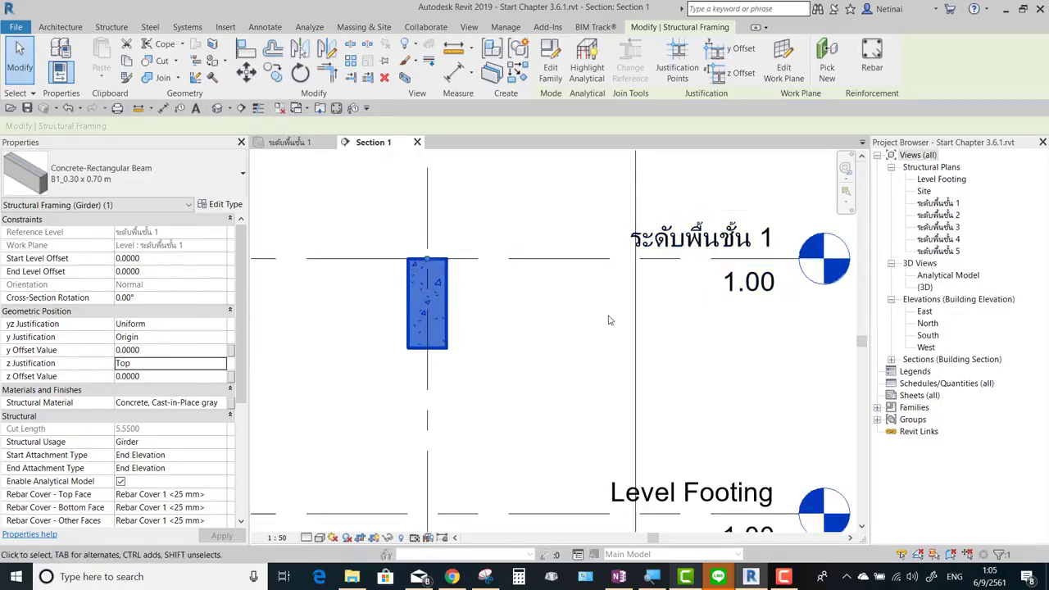
middle_click_drag(597, 319, 534, 313)
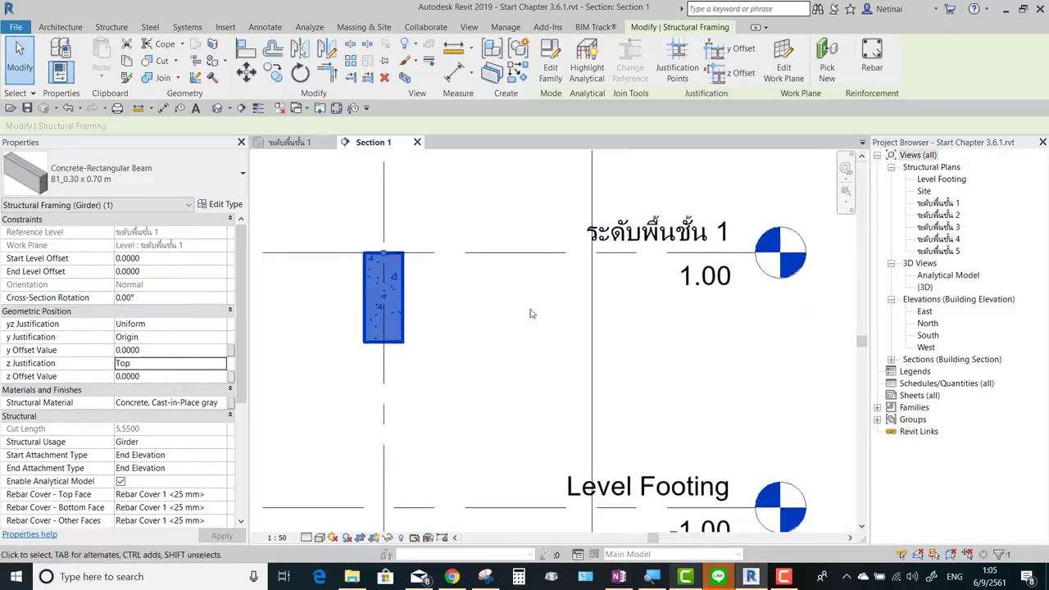
Check the project units settings with UN and close them unchanged
left_click(503, 326)
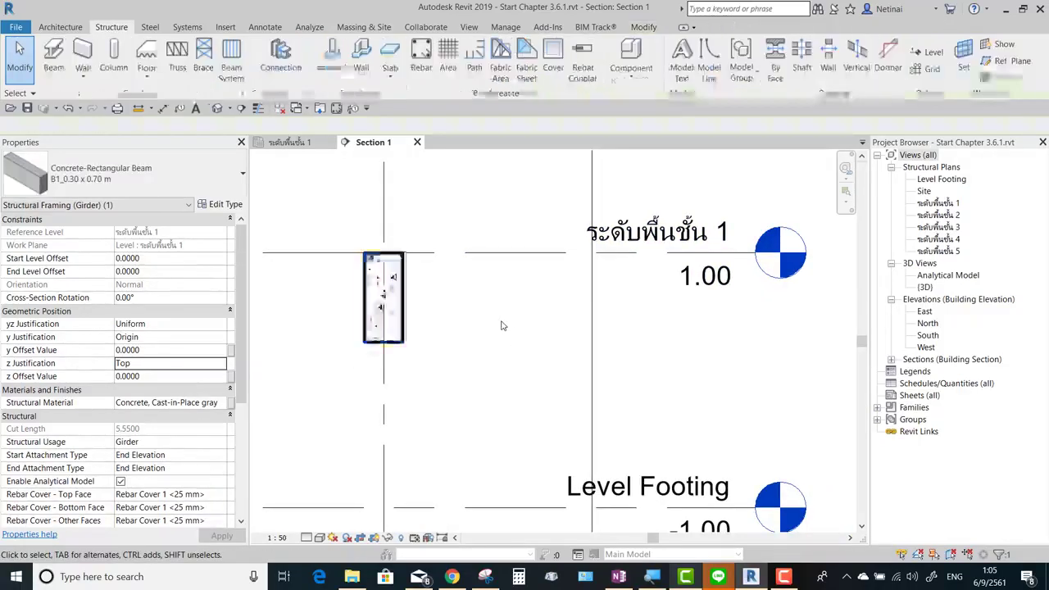
key("u")
key("n")
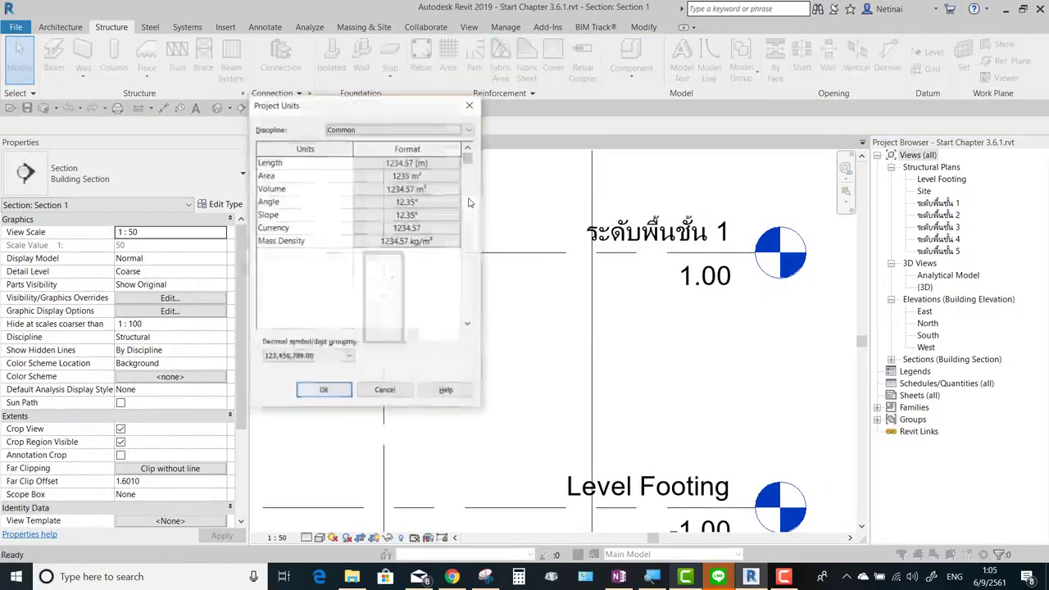
left_click(469, 104)
Set the girder's start and end level offsets to -0.2 and accept the detach warning
left_click(402, 287)
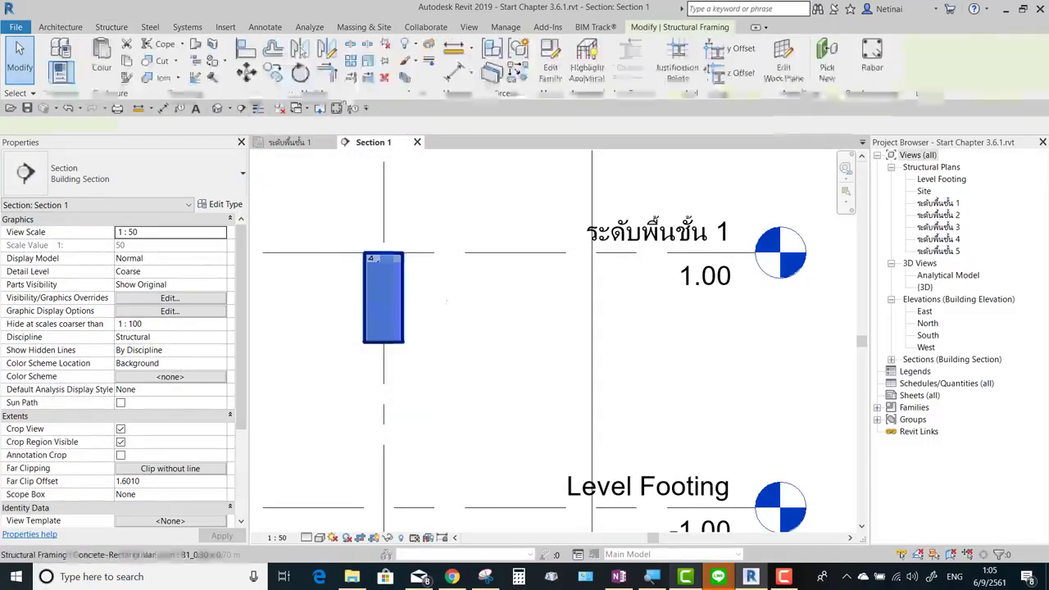
left_click(146, 264)
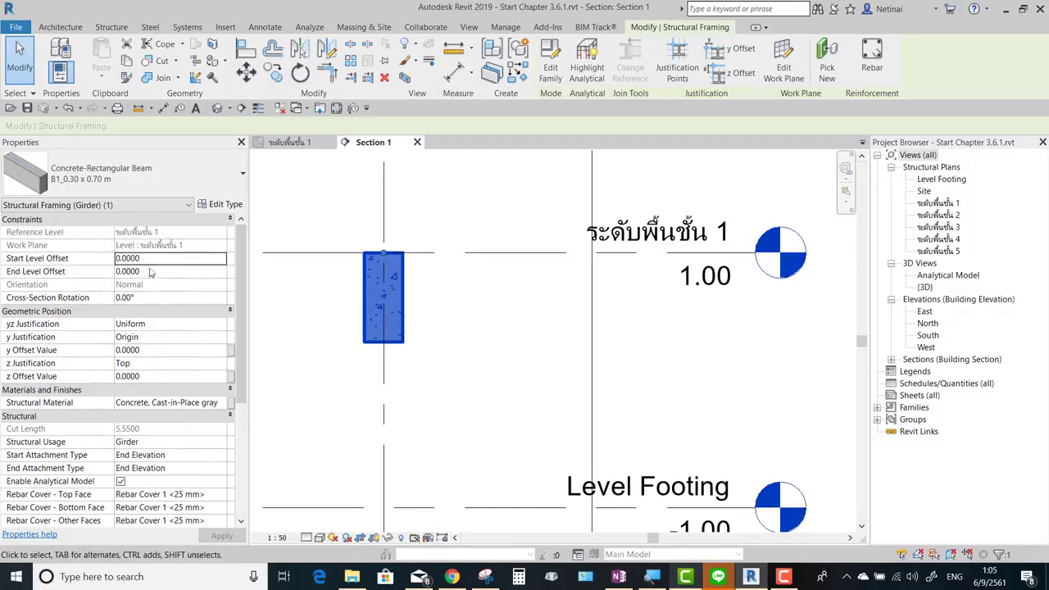
double_click(151, 261)
type("0.2")
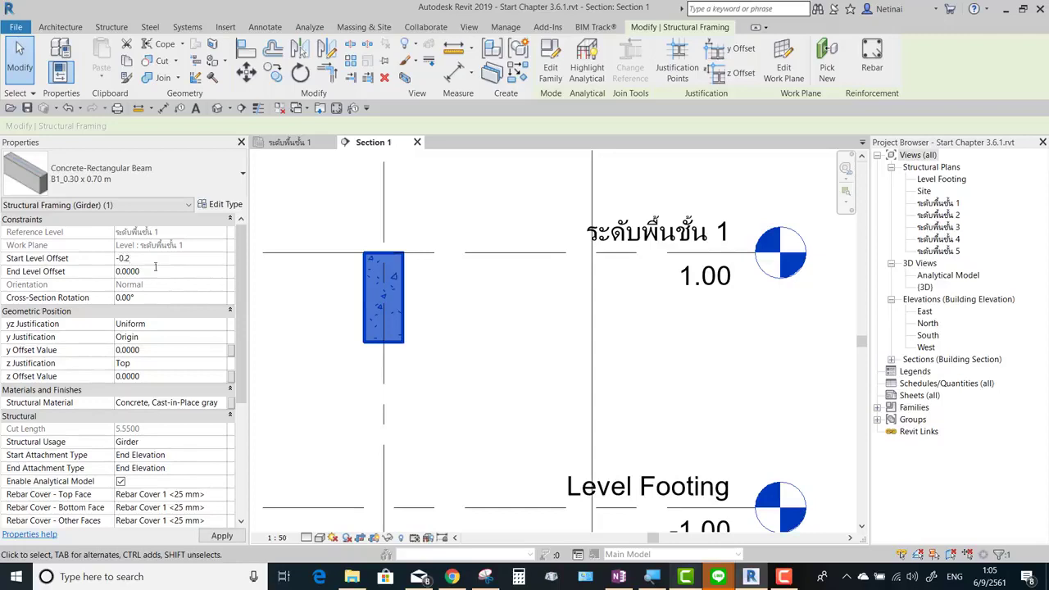
key("Return")
double_click(164, 261)
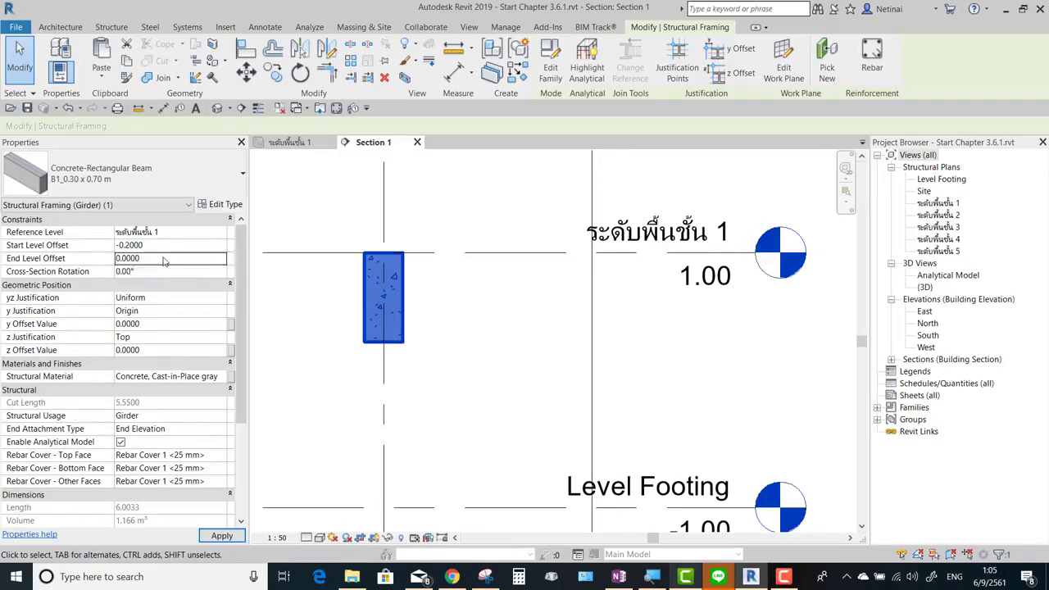
type("-0.2")
key("Return")
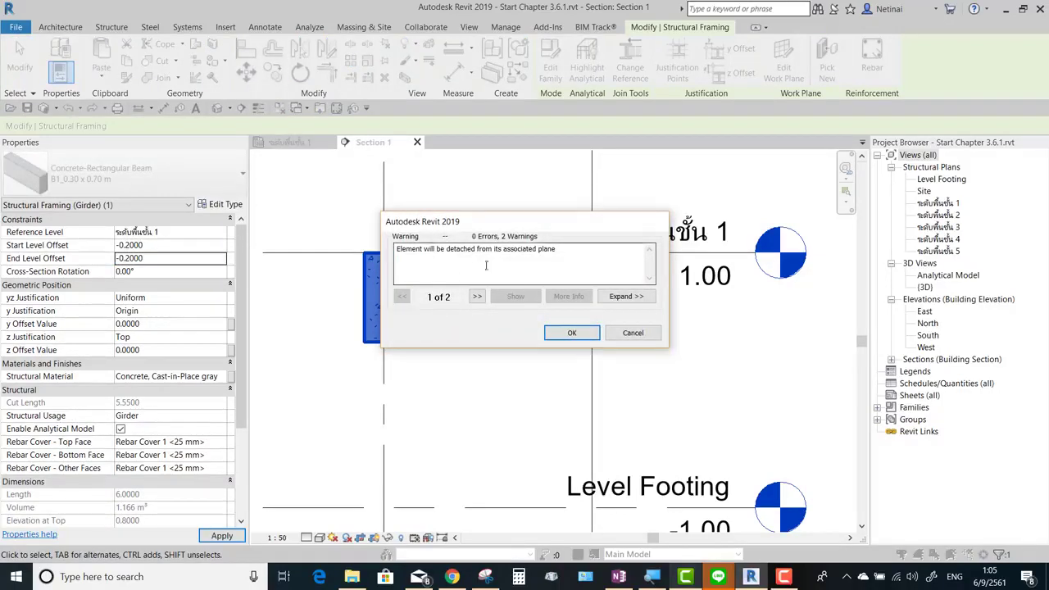
left_click(572, 332)
Add an aligned dimension showing the 0.20 gap between level 1 and the girder top
left_click(448, 257)
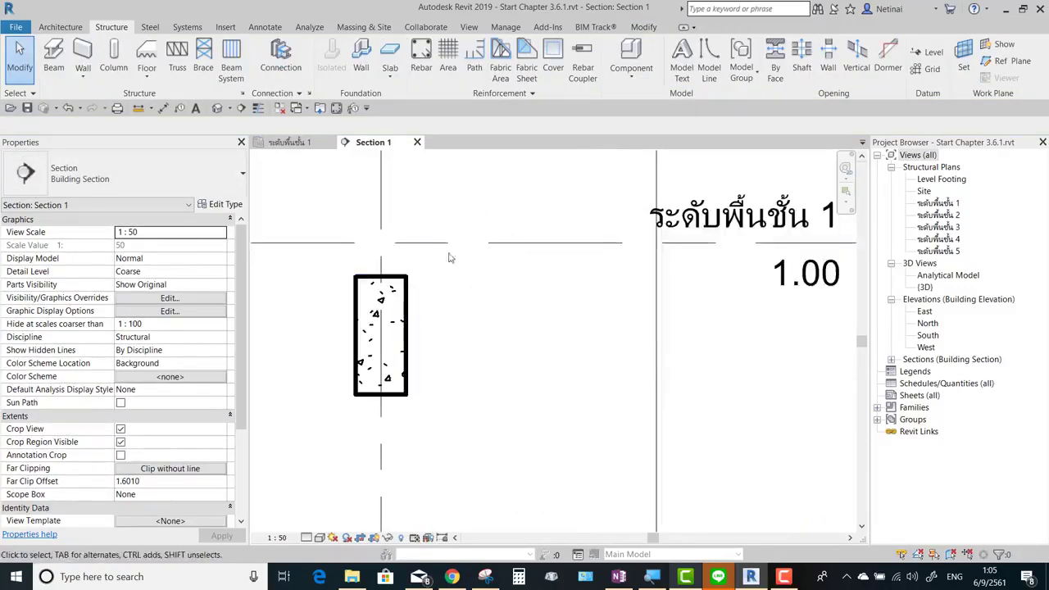
left_click(163, 107)
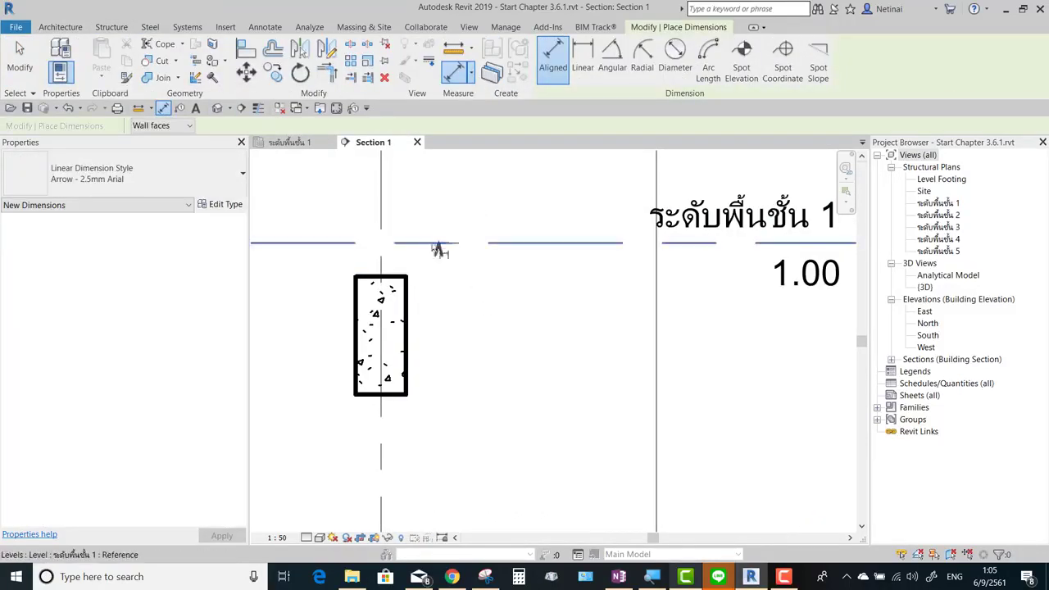
left_click(437, 244)
left_click(394, 276)
left_click(482, 312)
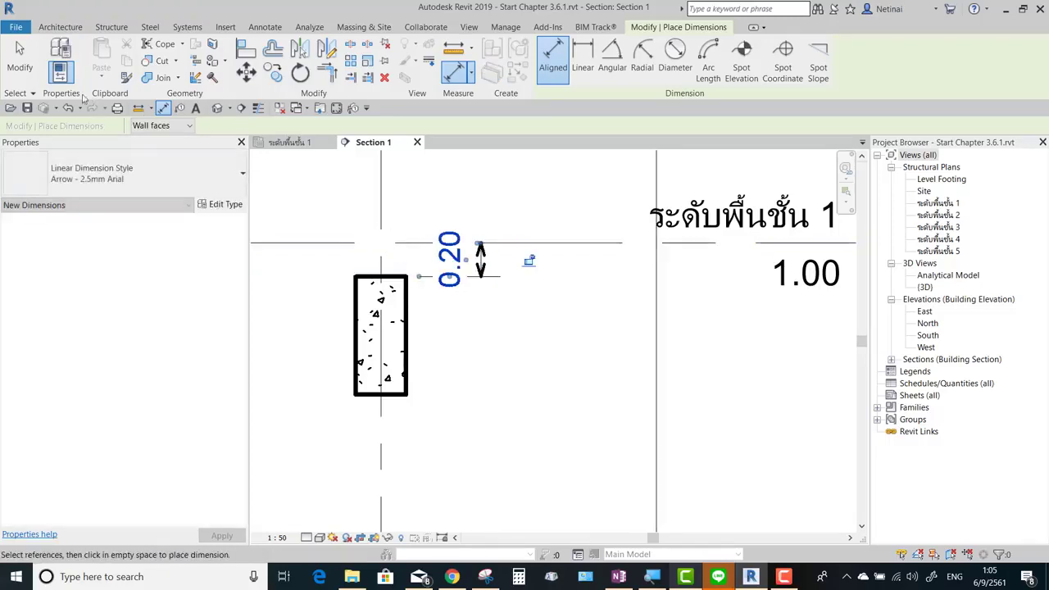
left_click(20, 57)
scroll(530, 358, "down", 1)
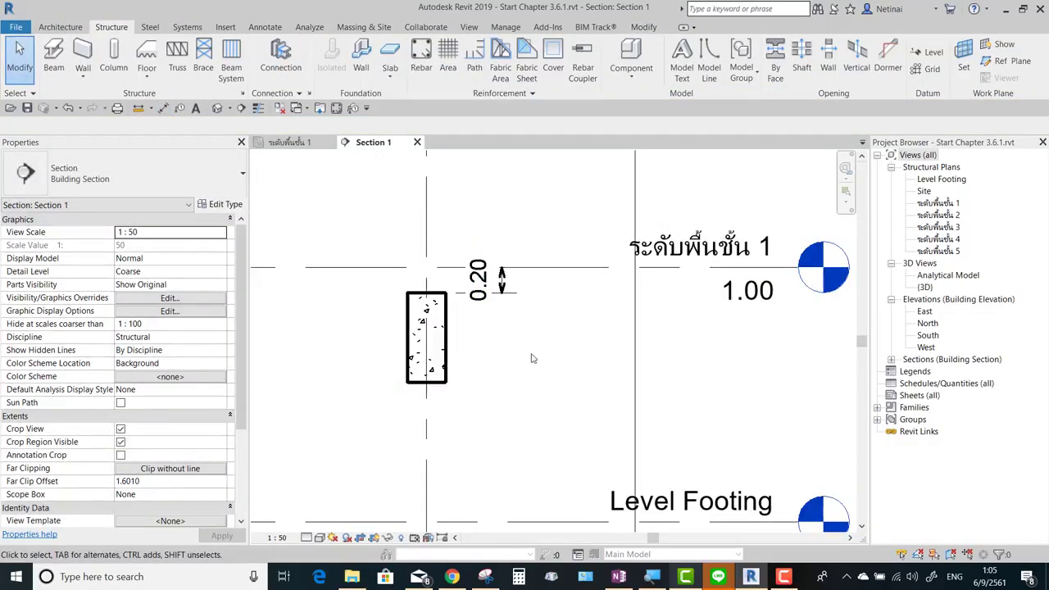
Change the girder's start and end level offsets to 0.3
left_click(449, 335)
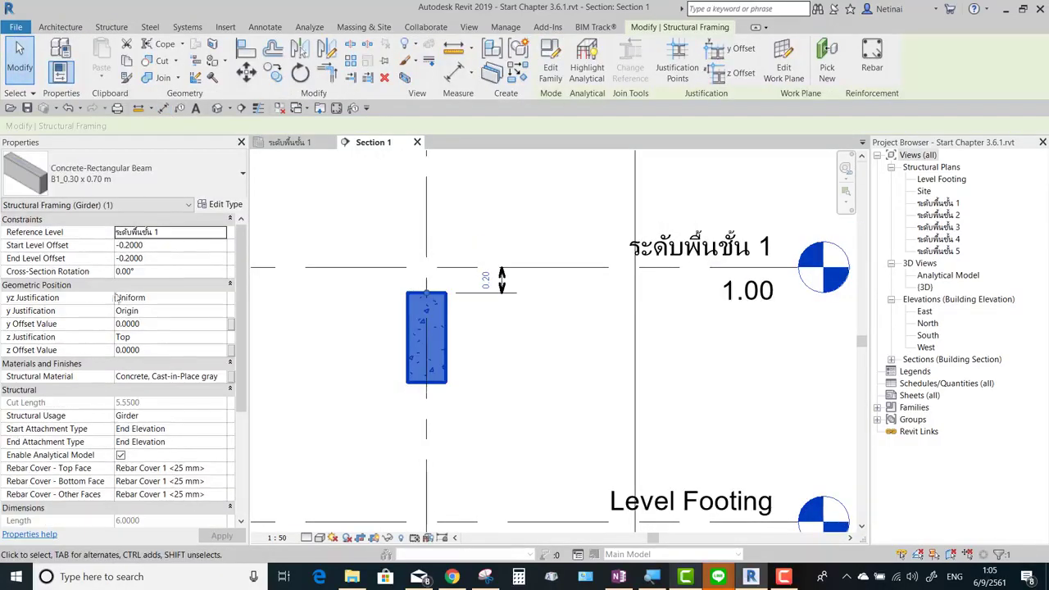
left_click(162, 249)
type("0.3")
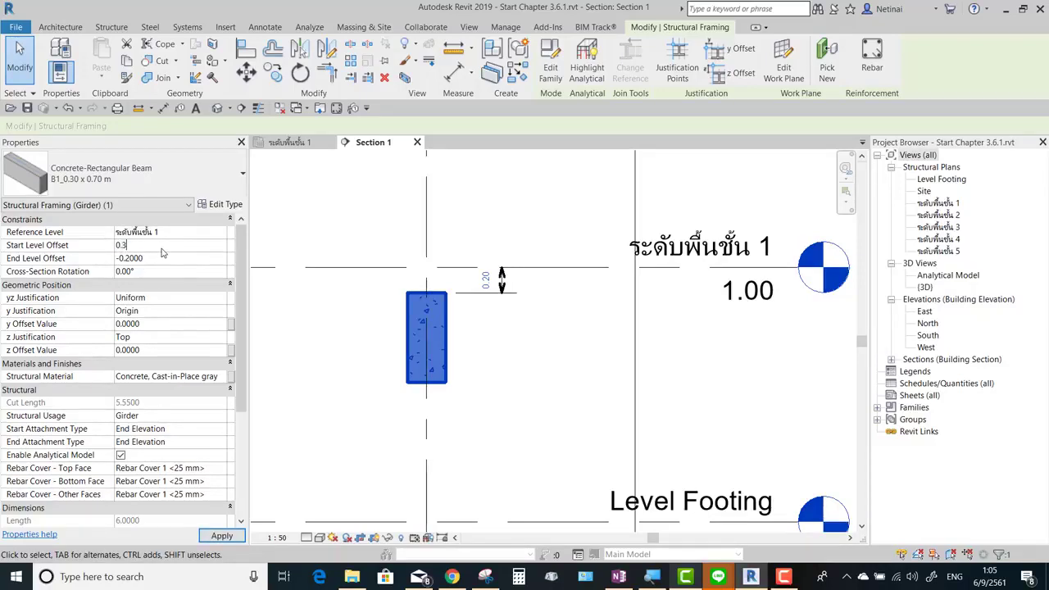
left_click(161, 258)
type("0")
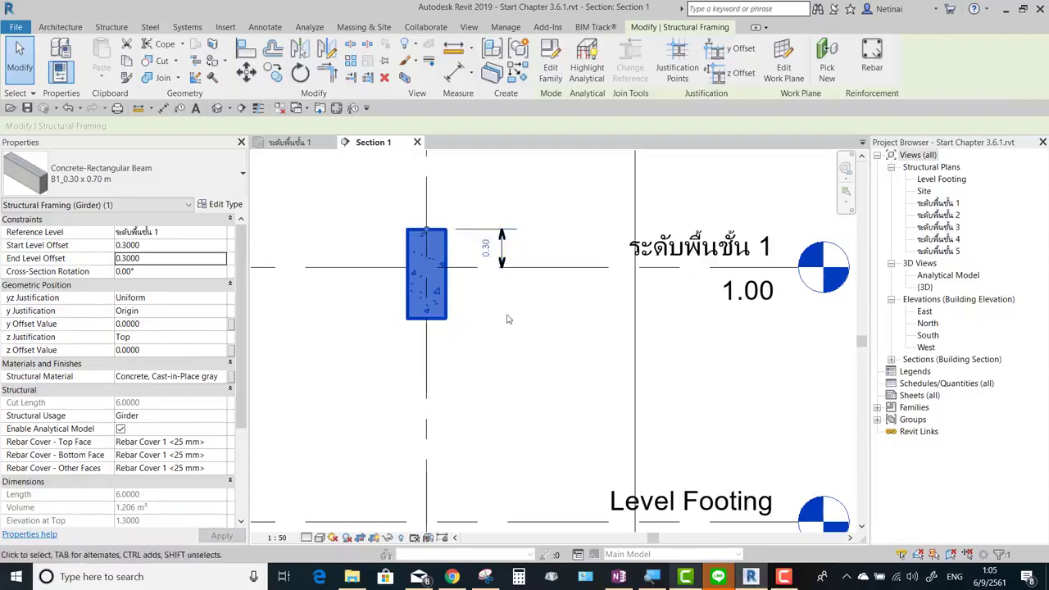
key("Escape")
scroll(483, 258, "up", 2)
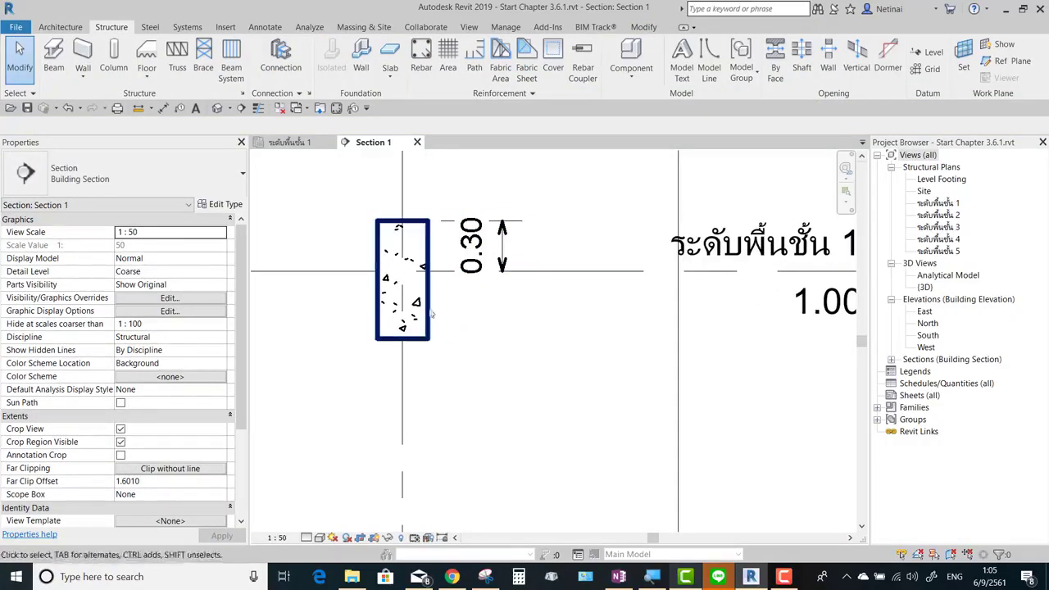
scroll(432, 312, "down", 1)
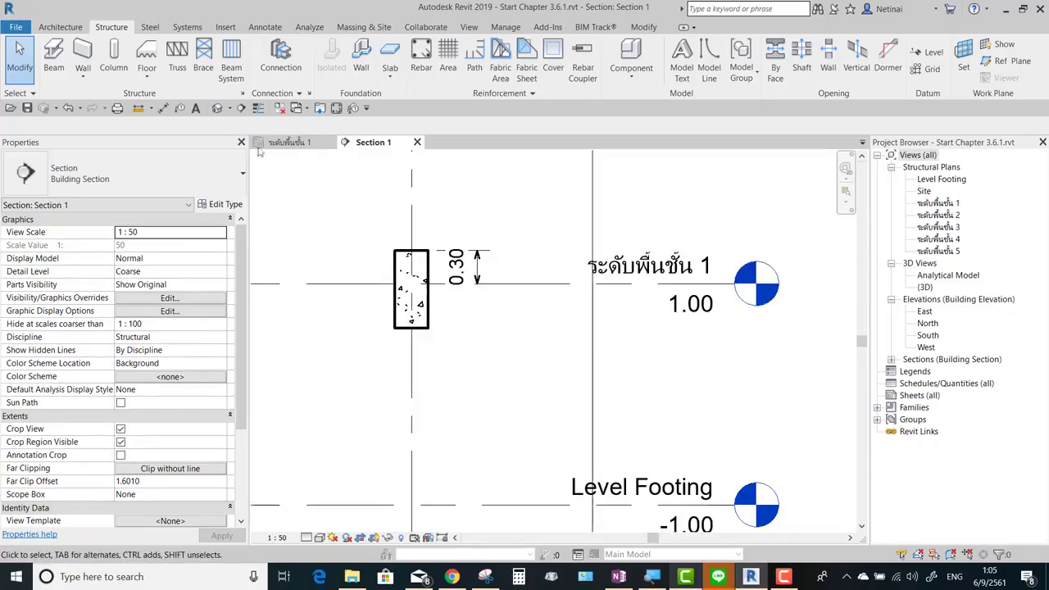
Open the default 3D view and orbit in to inspect the raised B1 girder
left_click(217, 109)
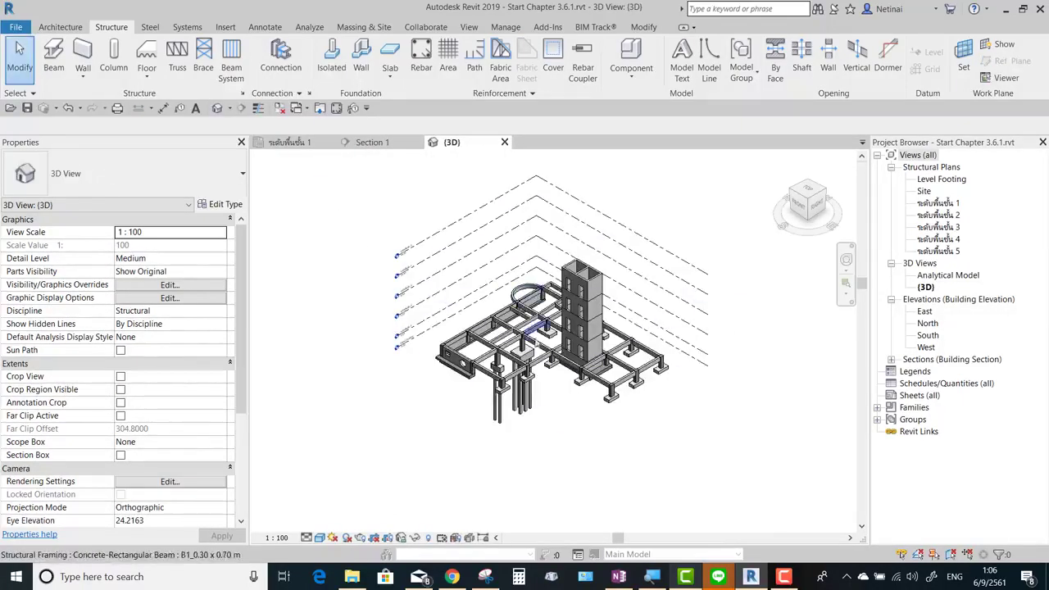
mouse_move(363, 417)
middle_mouse_down("shift")
mouse_move(447, 348)
mouse_move(494, 430)
mouse_move(397, 314)
middle_mouse_up("shift")
scroll(448, 348, "up", 5)
left_click(448, 348)
left_click(494, 430)
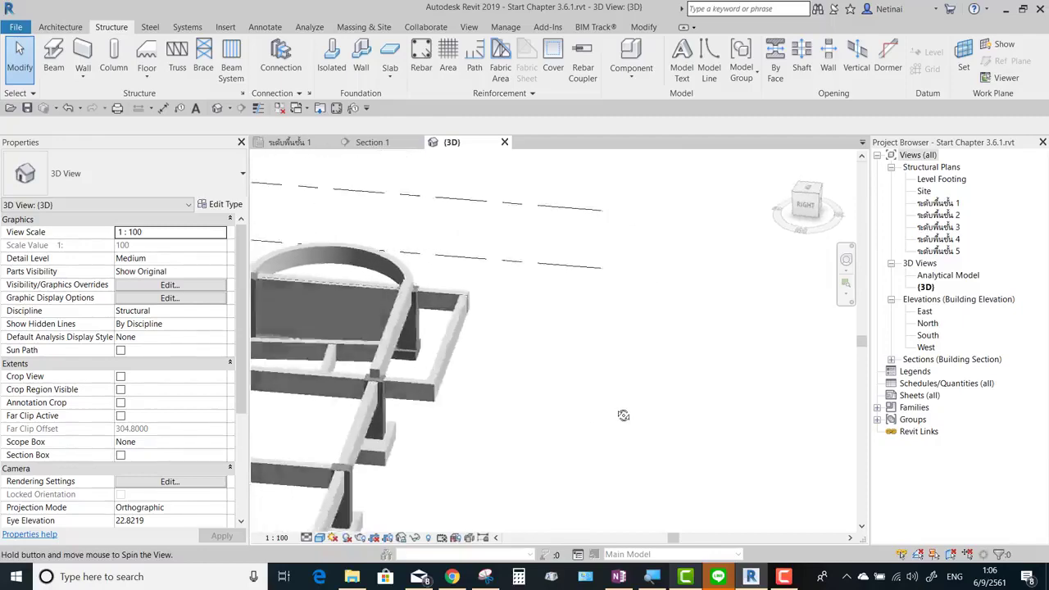
left_click(396, 314)
scroll(397, 313, "up", 3)
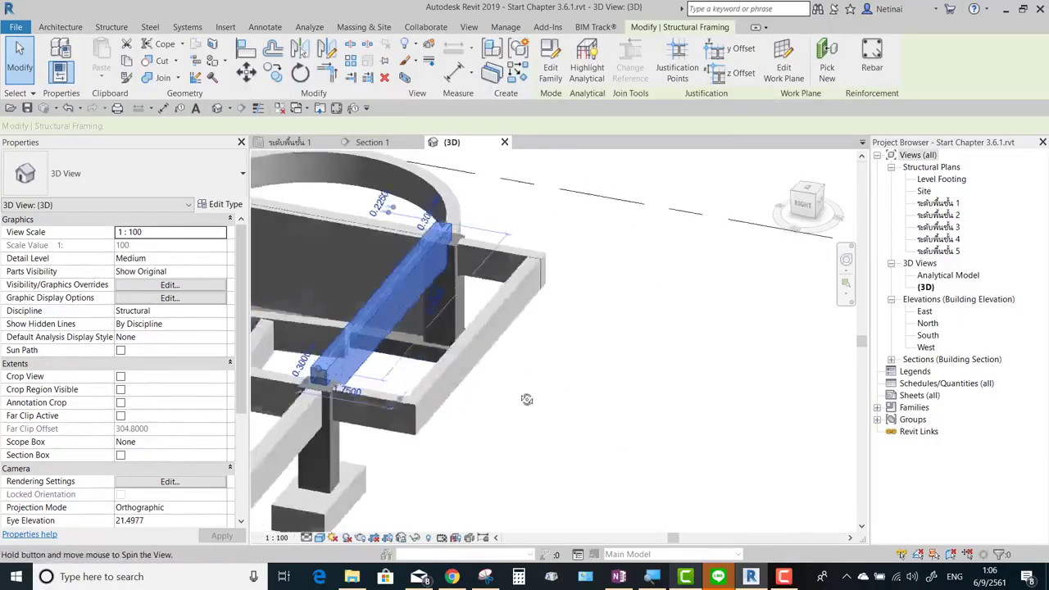
mouse_move(397, 314)
middle_mouse_down("shift")
mouse_move(377, 358)
mouse_move(707, 405)
mouse_move(633, 414)
mouse_move(658, 448)
middle_mouse_up("shift")
scroll(633, 414, "up", 2)
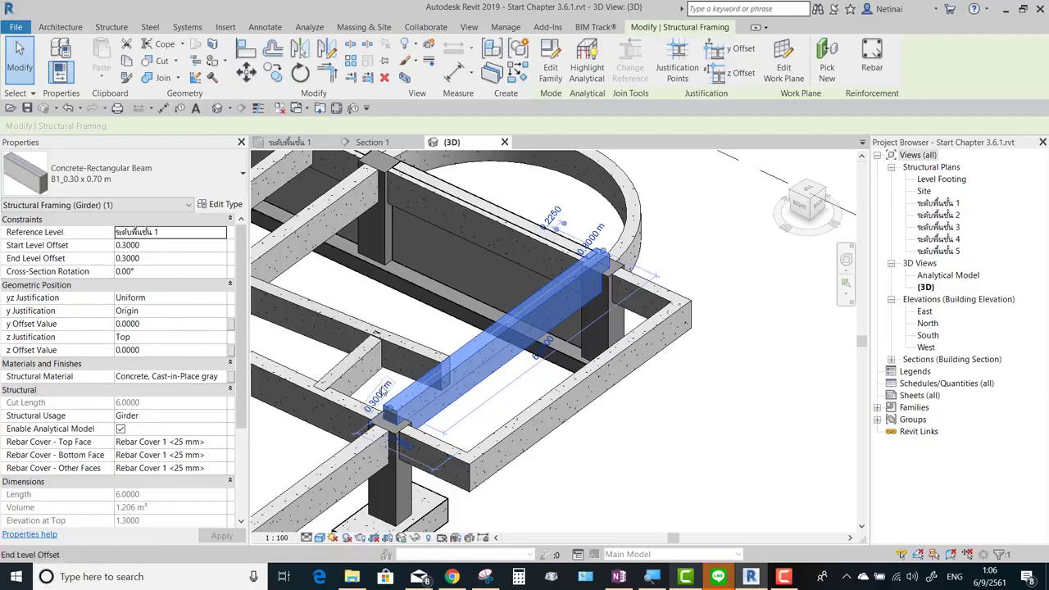
Reset both B1 girder end offsets to 0, deleting the dimensions that became invalid
left_click(384, 391)
type("0")
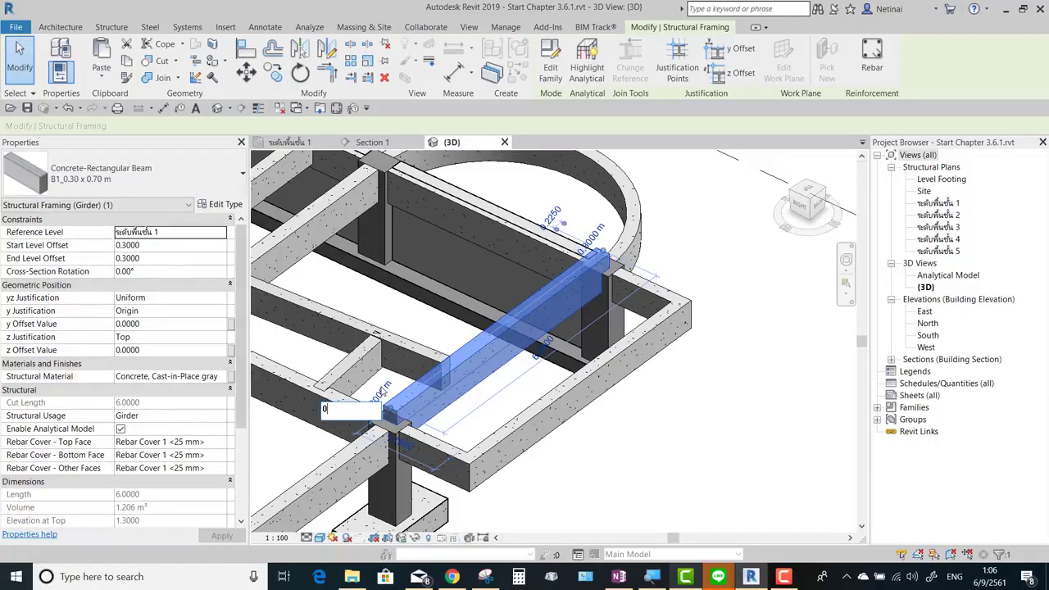
key("Return")
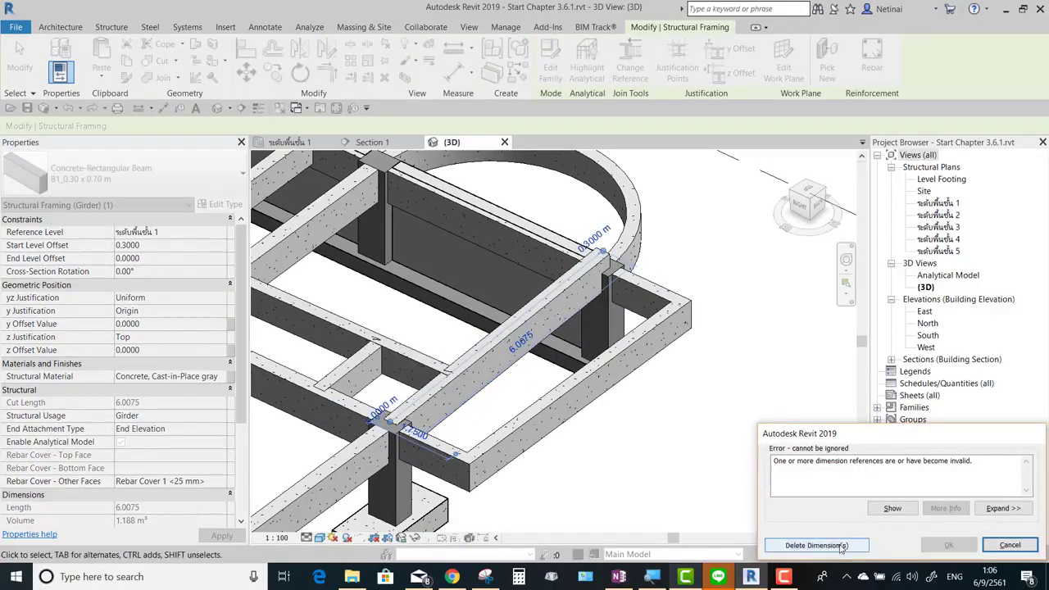
left_click(840, 546)
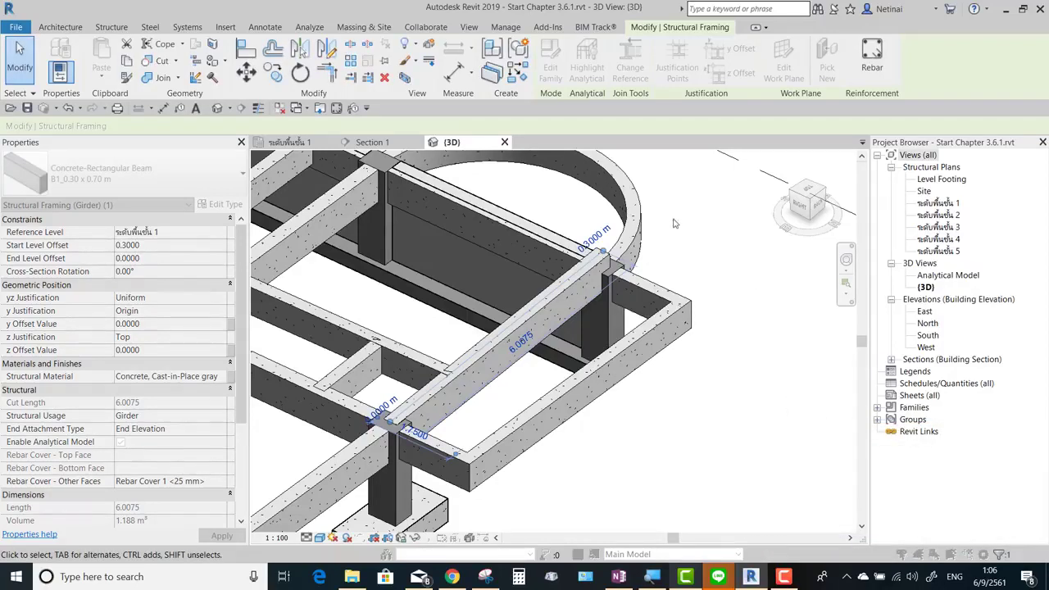
left_click(597, 237)
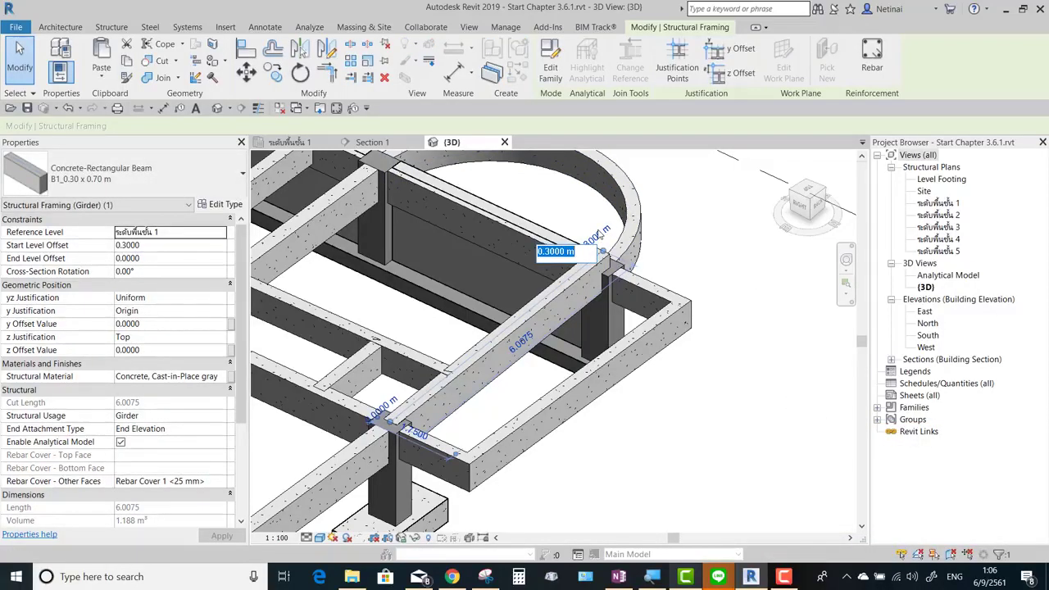
type("0")
key("Return")
mouse_move(735, 435)
middle_mouse_down("shift")
mouse_move(783, 393)
mouse_move(719, 417)
mouse_move(676, 397)
middle_mouse_up("shift")
left_click(717, 414)
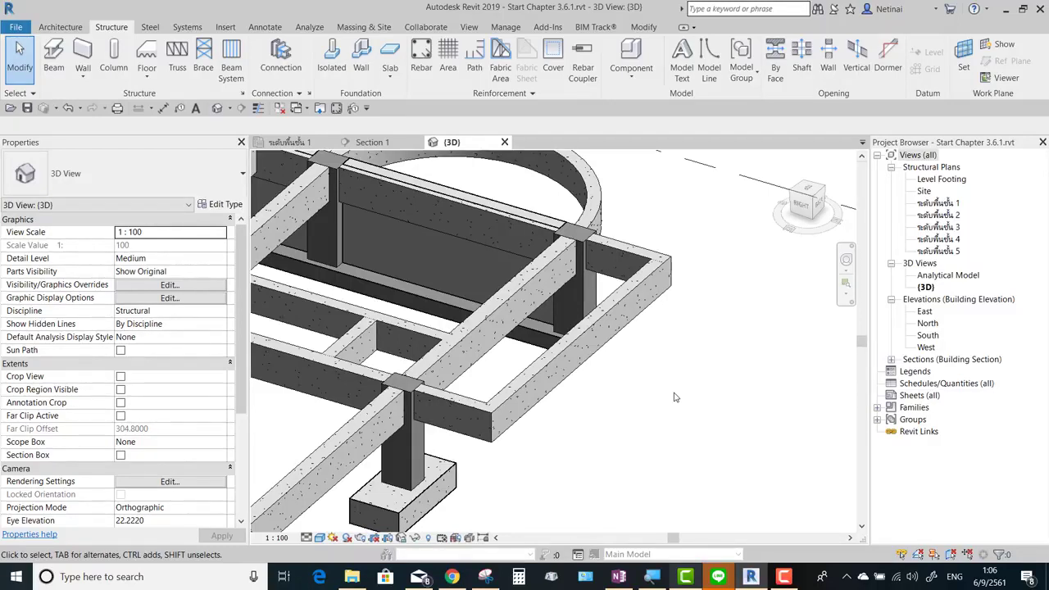
Lower the B2 edge beam's end offset to -0.5 m
left_click(611, 330)
middle_click_drag(543, 385, 489, 394, "shift")
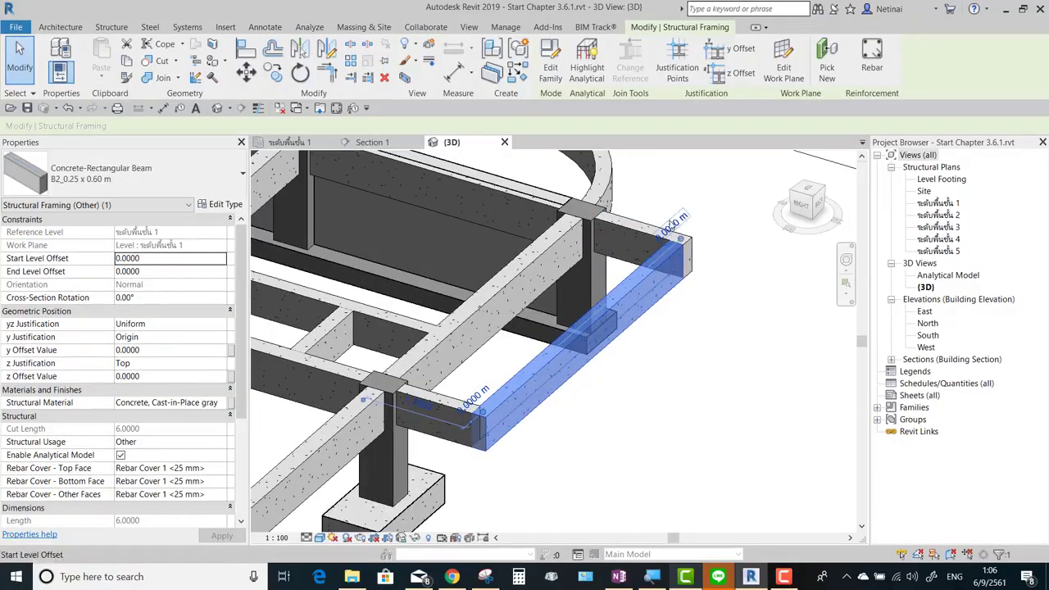
left_click(676, 221)
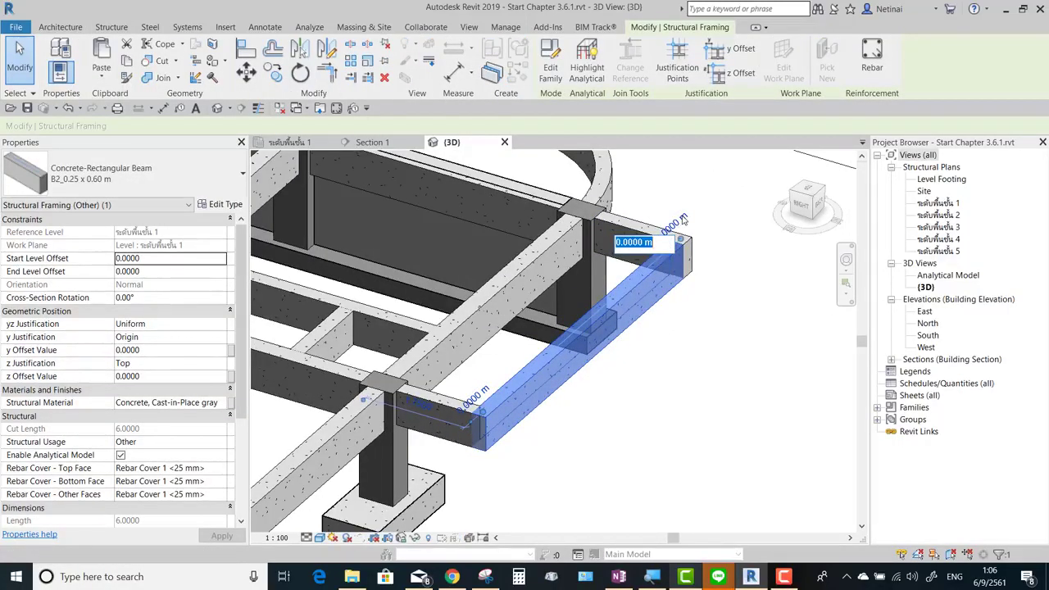
type("-0.5")
key("Return")
left_click(745, 342)
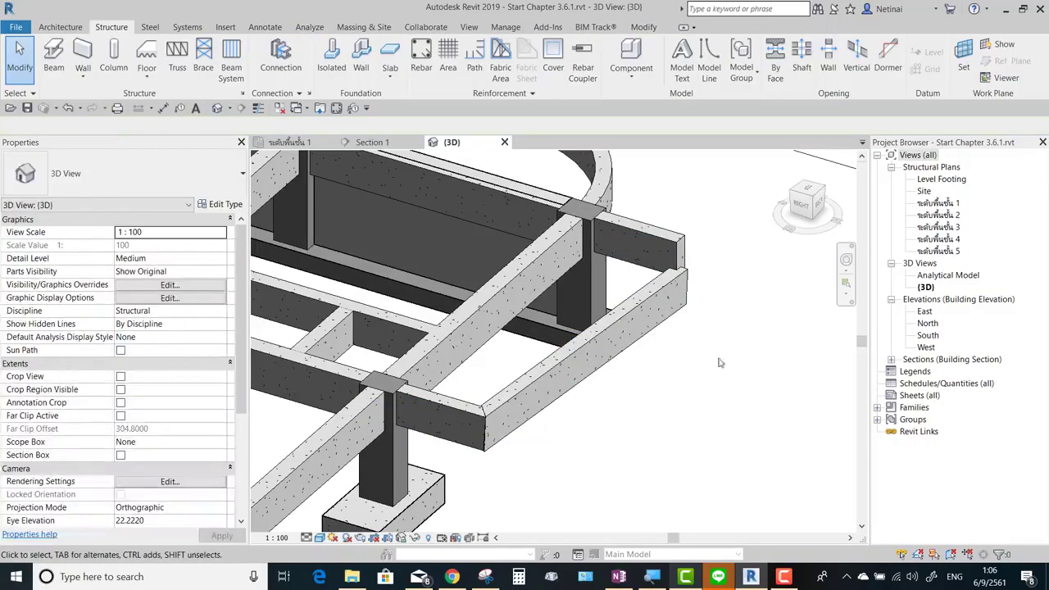
mouse_move(700, 468)
middle_mouse_down("shift")
mouse_move(653, 441)
mouse_move(698, 370)
middle_mouse_up("shift")
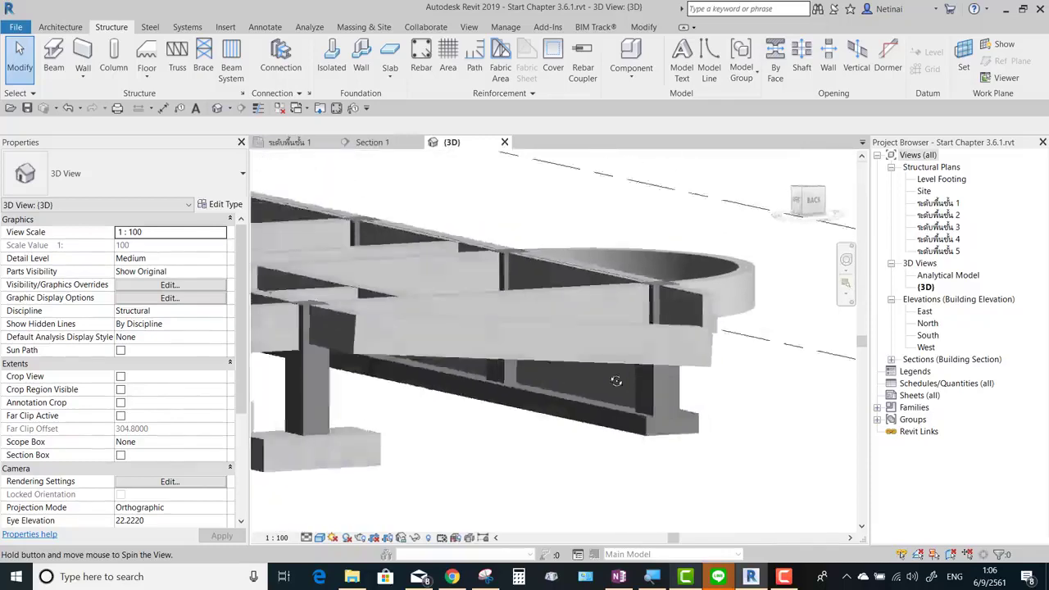
middle_click_drag(698, 371, 630, 418, "shift")
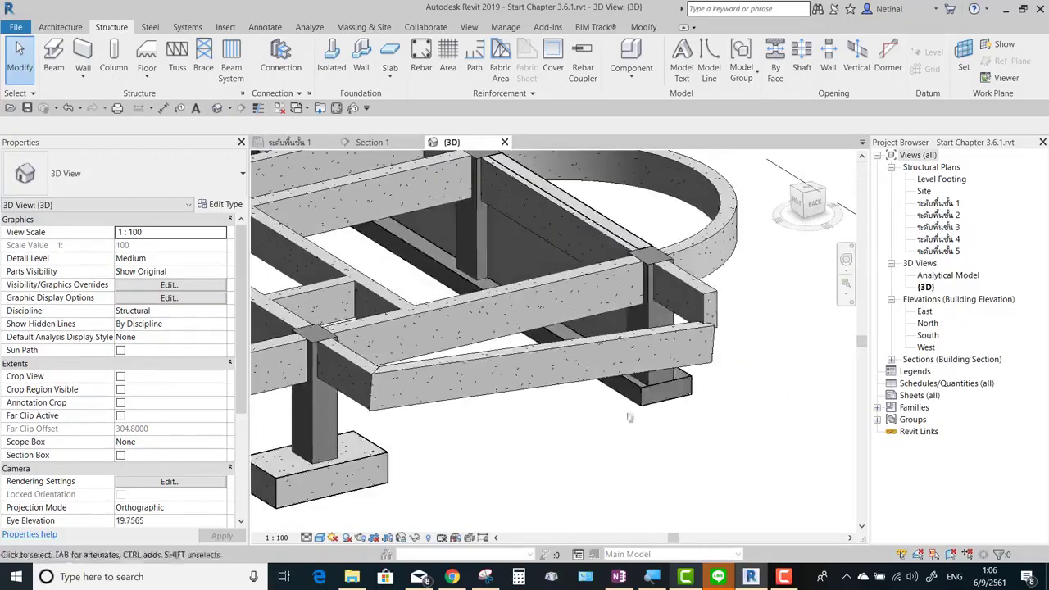
Set both ends of the short beam beside the arc column to -0.5 m and review the framing
left_click(714, 289)
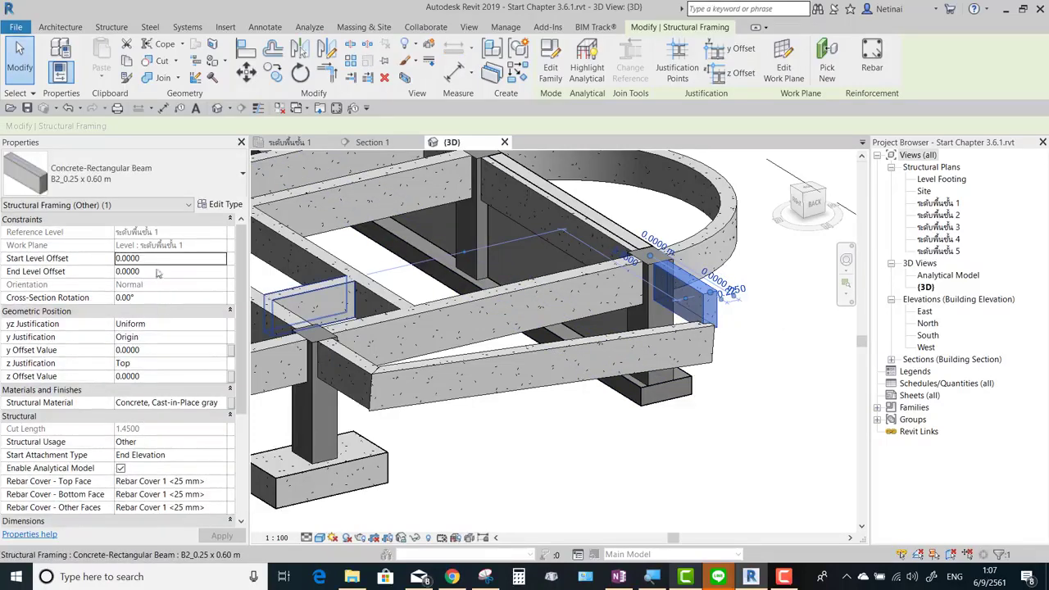
scroll(728, 299, "up", 1)
scroll(728, 300, "up", 1)
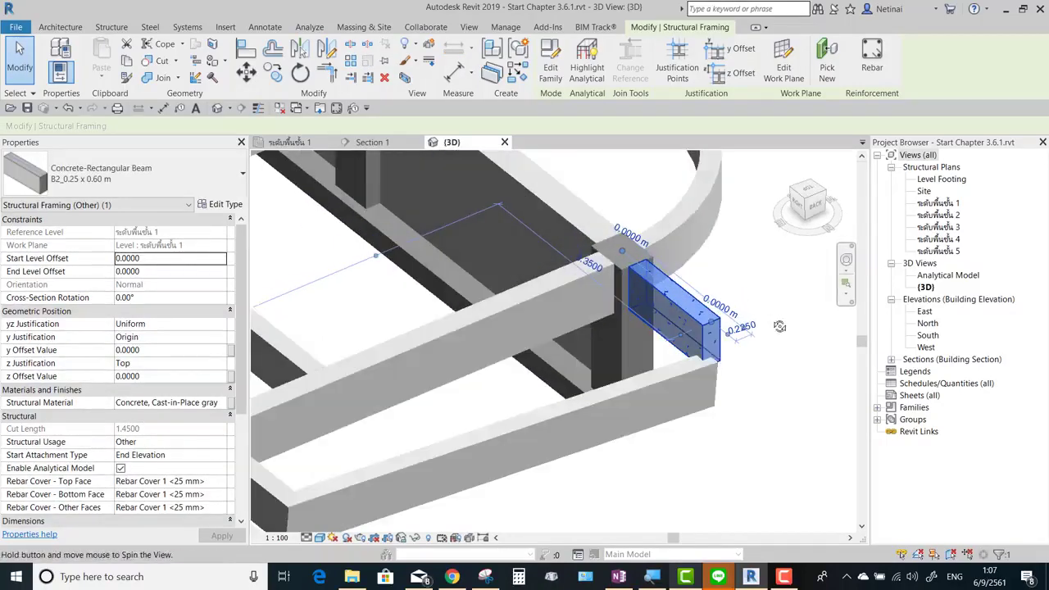
left_click(726, 301)
type("-0.5")
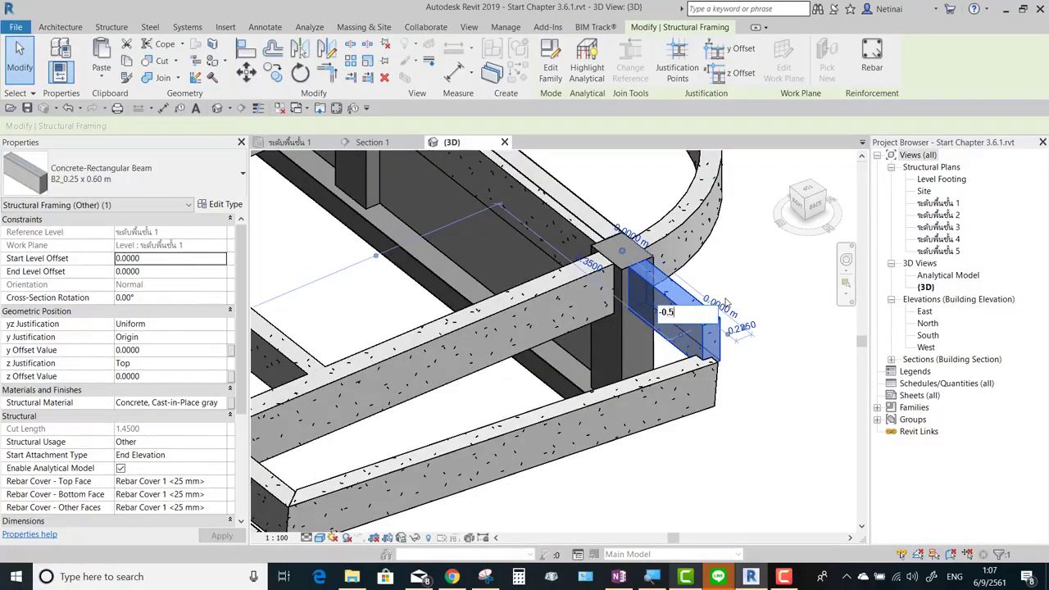
key("Return")
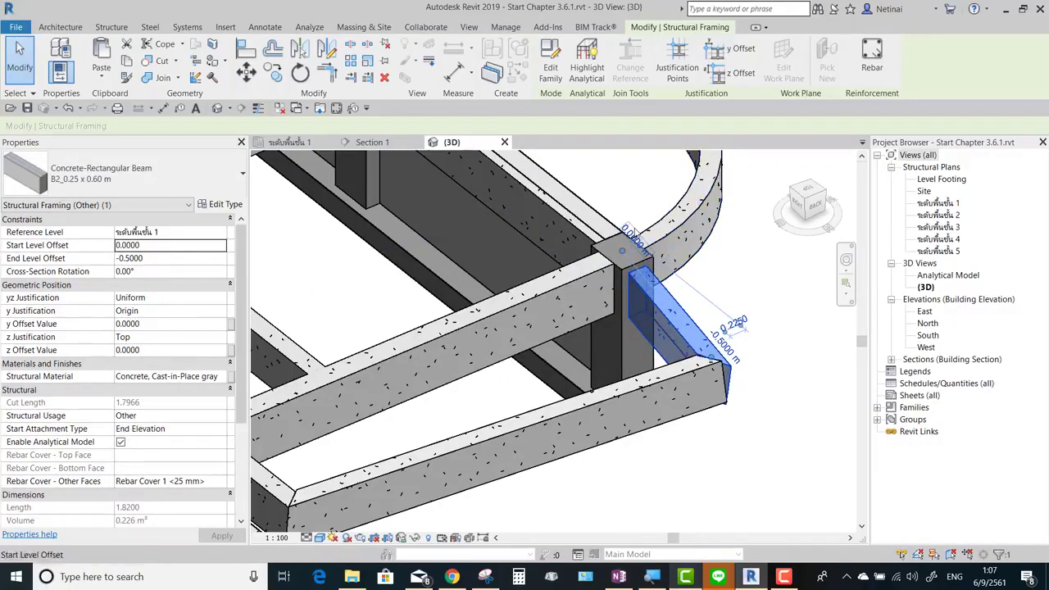
left_click(634, 233)
type("-0.5")
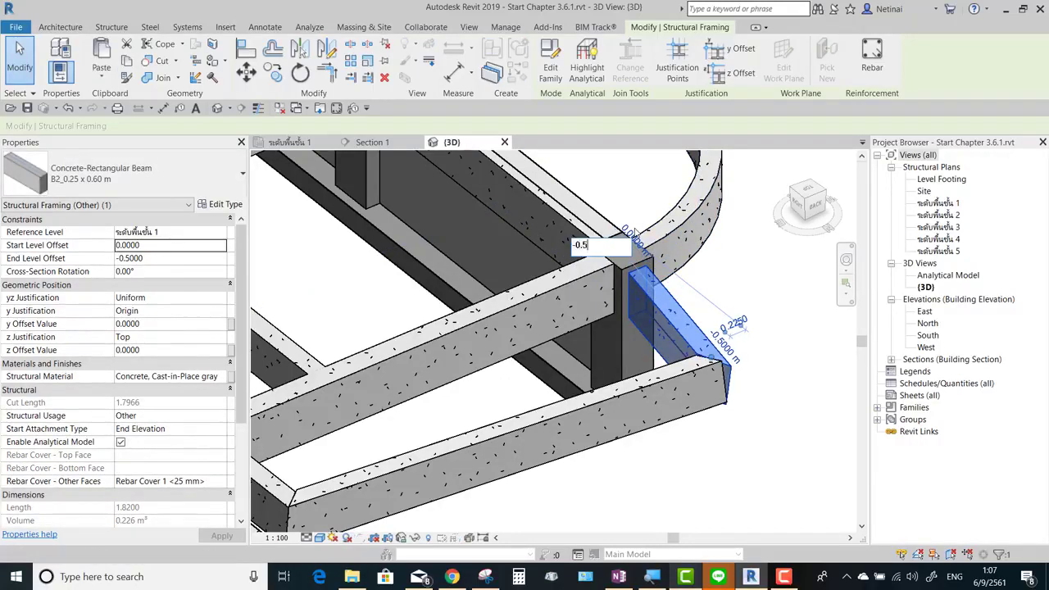
key("Return")
mouse_move(721, 394)
middle_mouse_down("shift")
mouse_move(799, 404)
mouse_move(740, 447)
mouse_move(460, 431)
middle_mouse_up("shift")
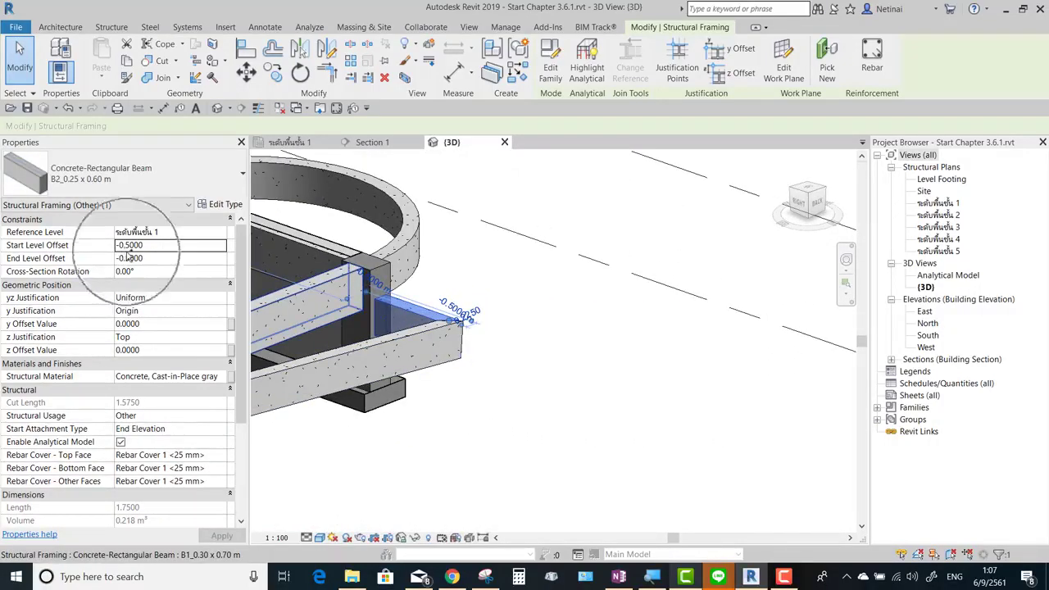
scroll(438, 301, "up", 2)
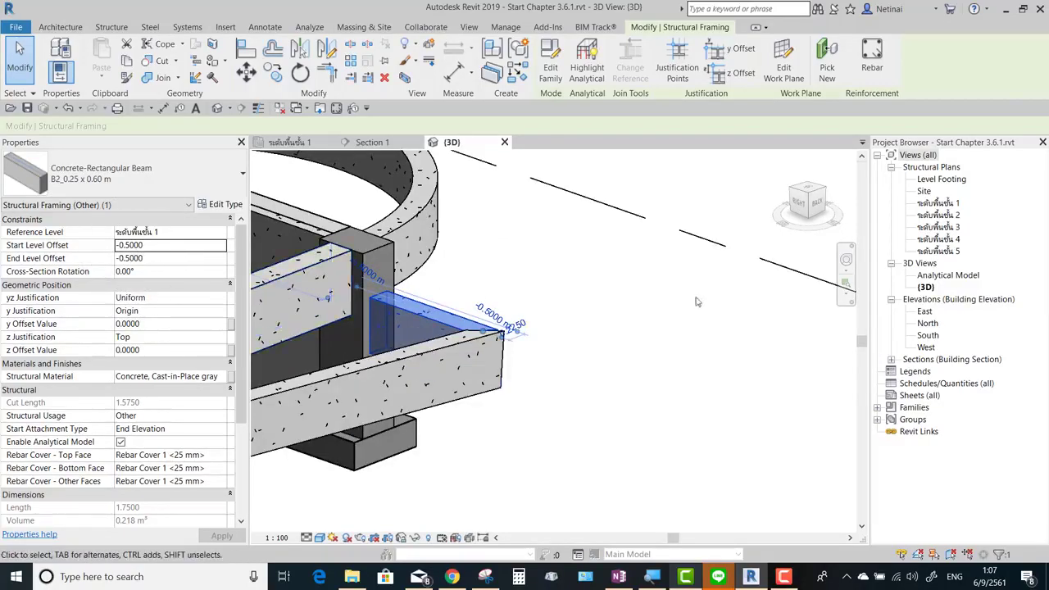
scroll(656, 358, "down", 3)
key("Escape")
mouse_move(702, 326)
middle_mouse_down("shift")
mouse_move(596, 396)
mouse_move(498, 368)
mouse_move(655, 386)
mouse_move(725, 409)
mouse_move(702, 395)
mouse_move(792, 410)
mouse_move(760, 421)
middle_mouse_up("shift")
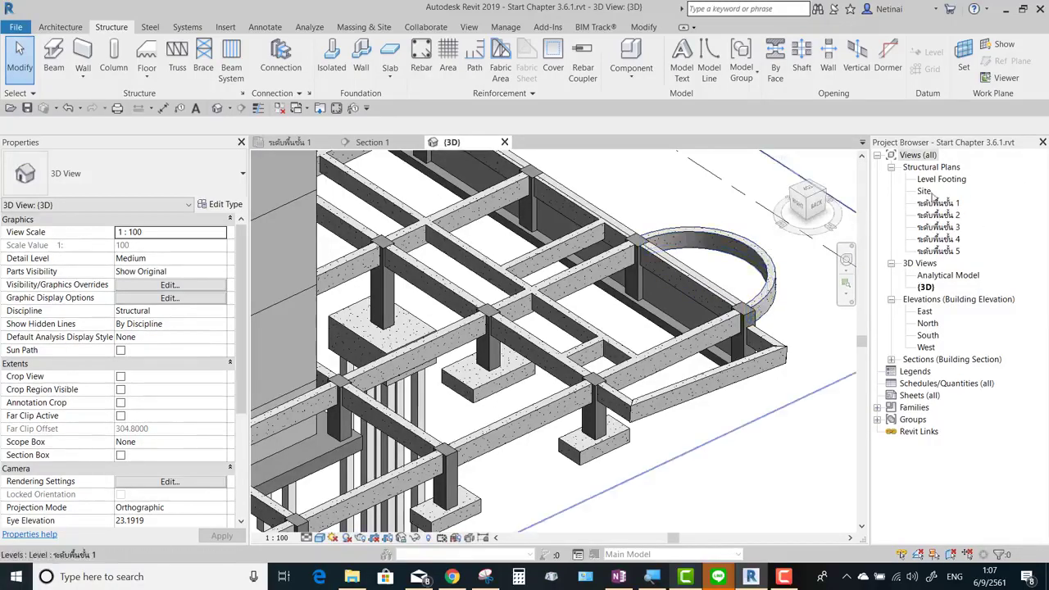
On plan ระดับพื้นชั้น 1, draw a joist between grids 2 and 3 from the grid A beam
double_click(938, 202)
scroll(457, 321, "down", 2)
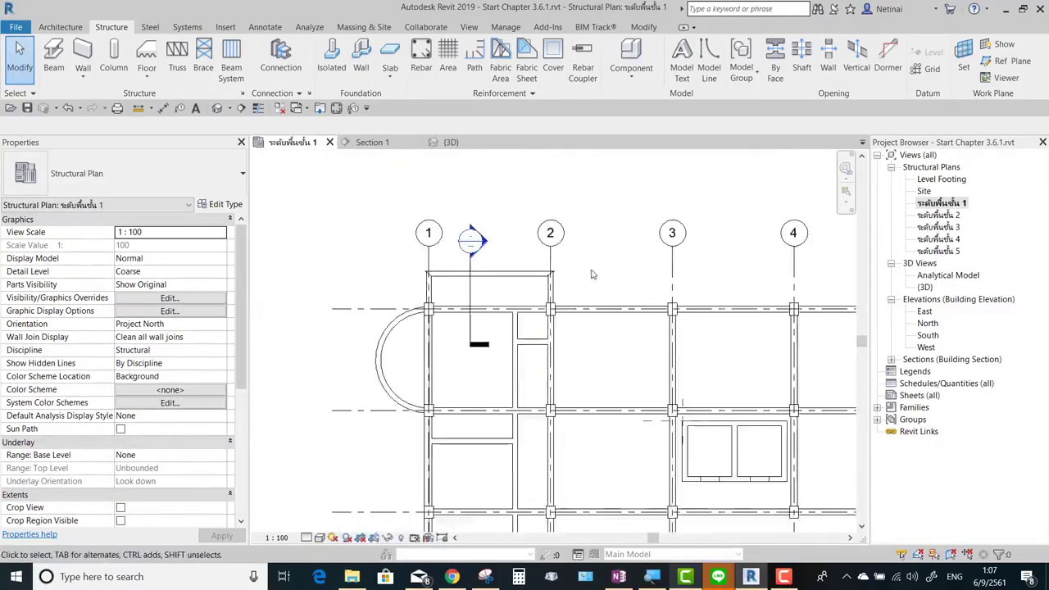
scroll(457, 316, "up", 2)
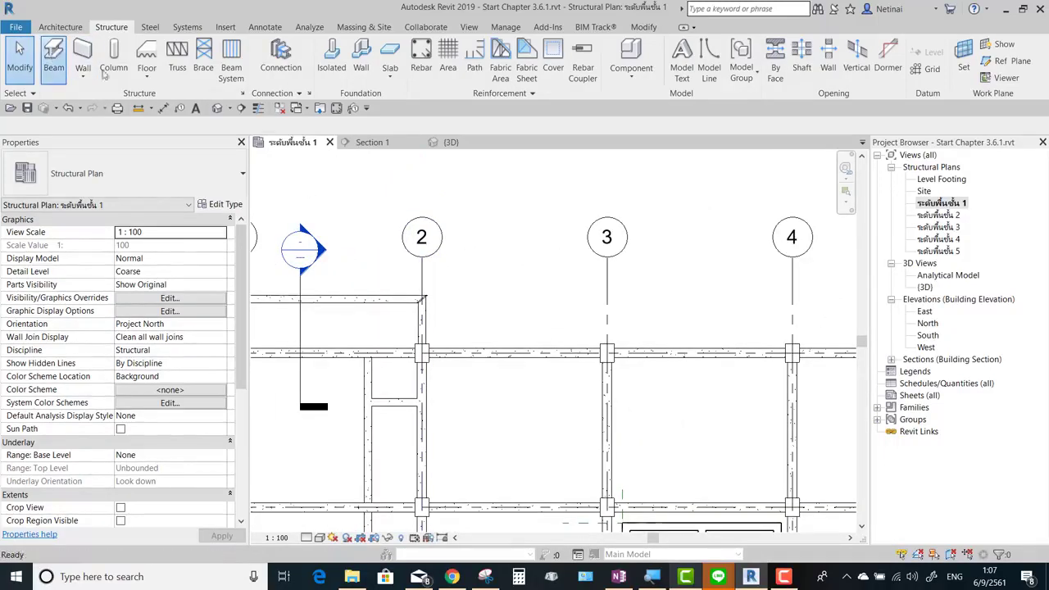
scroll(518, 313, "up", 1)
middle_click_drag(504, 383, 526, 312)
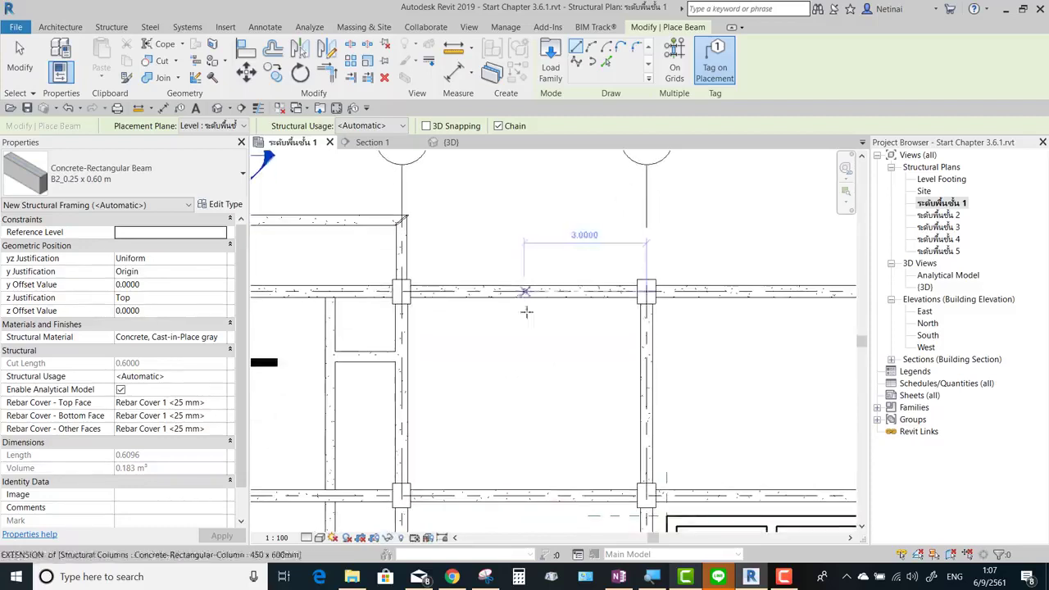
left_click(523, 293)
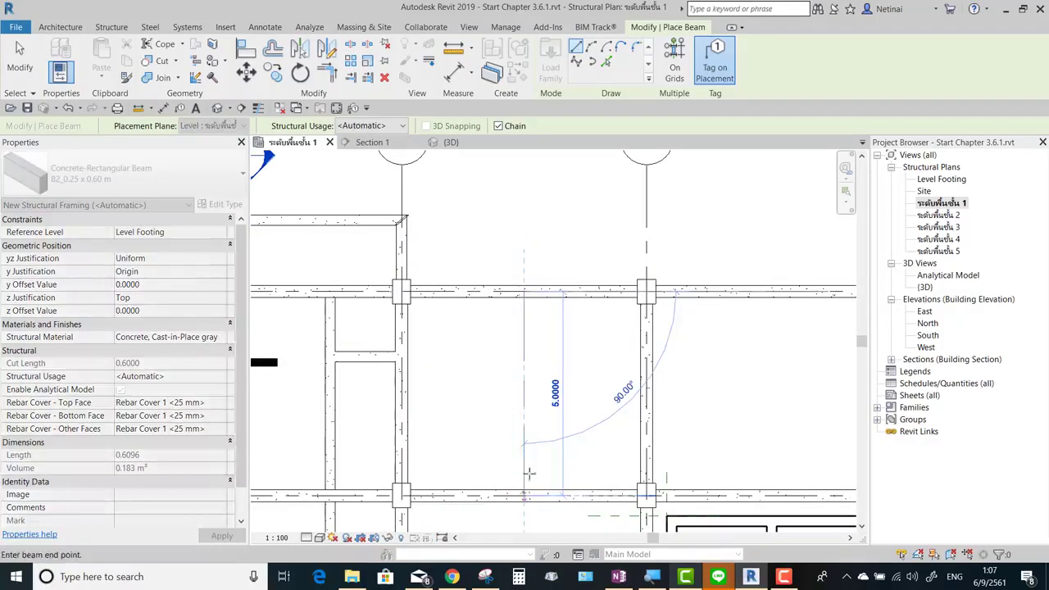
left_click(20, 67)
Shorten the new vertical joist to about 1.6 m long
scroll(598, 353, "down", 1)
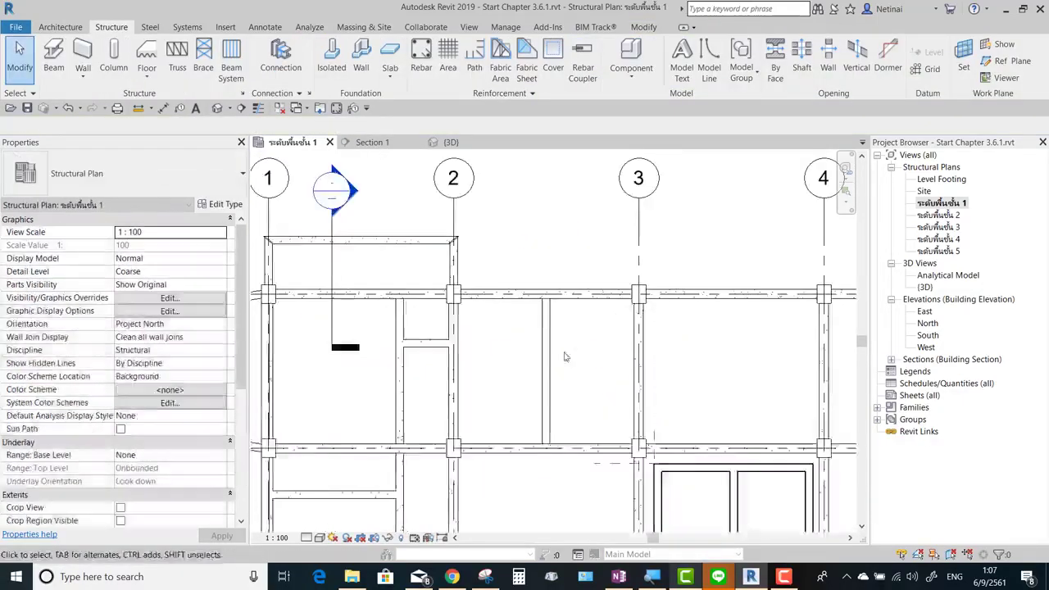
left_click(544, 354)
scroll(583, 352, "up", 1)
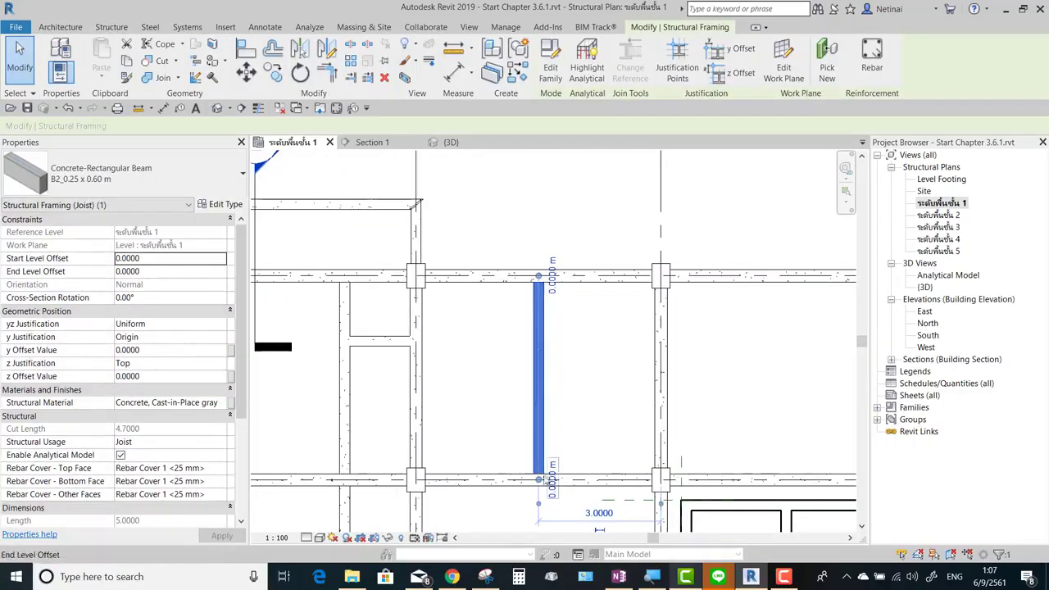
left_click_drag(537, 482, 641, 376)
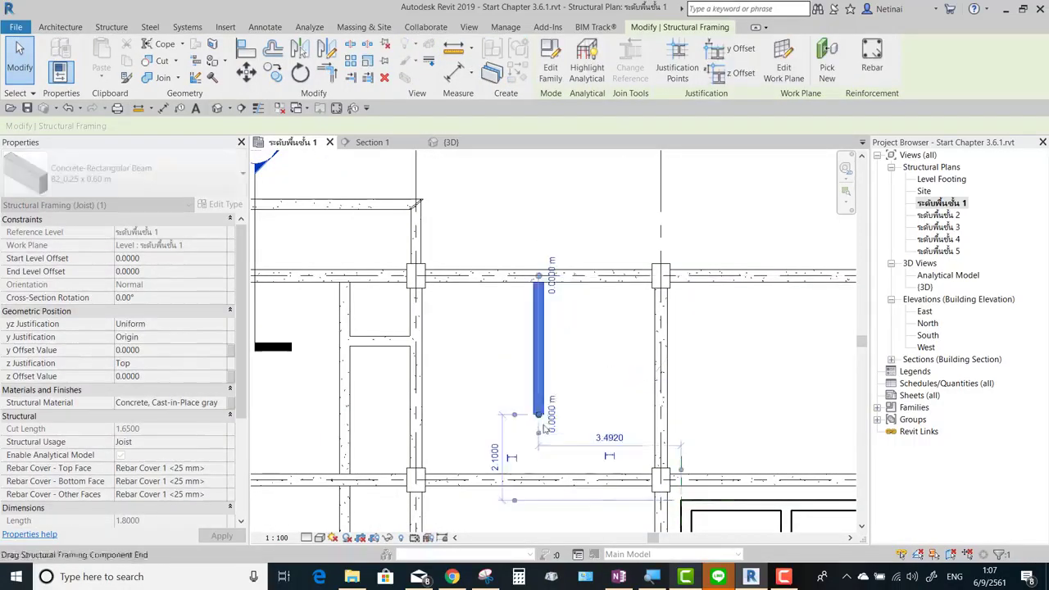
left_click_drag(538, 424, 539, 350)
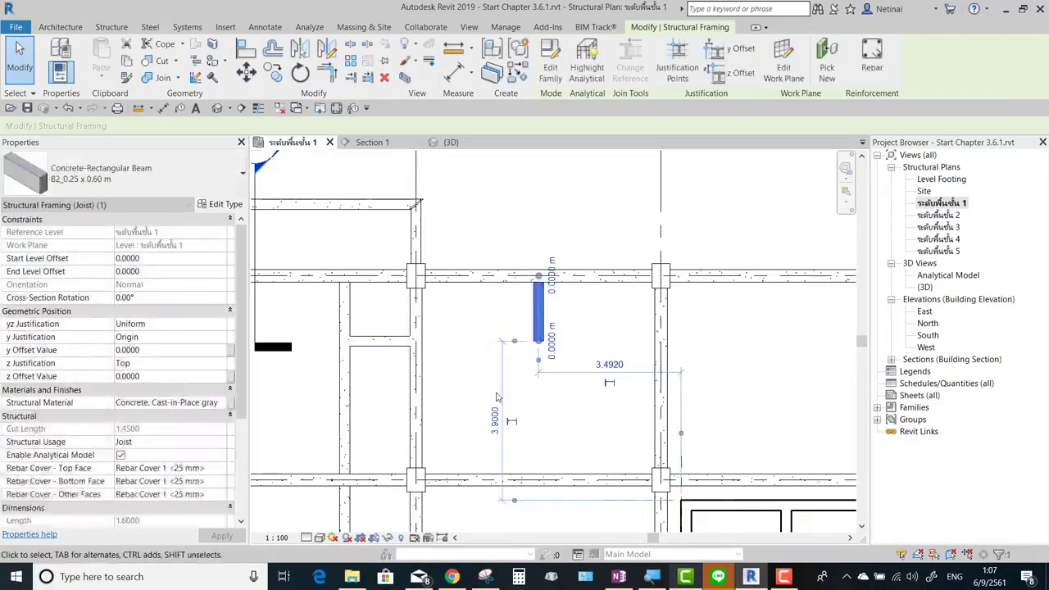
key("Escape")
Extend the horizontal cross joist past the short joist's end to grid 3
scroll(393, 345, "up", 2)
left_click(393, 344)
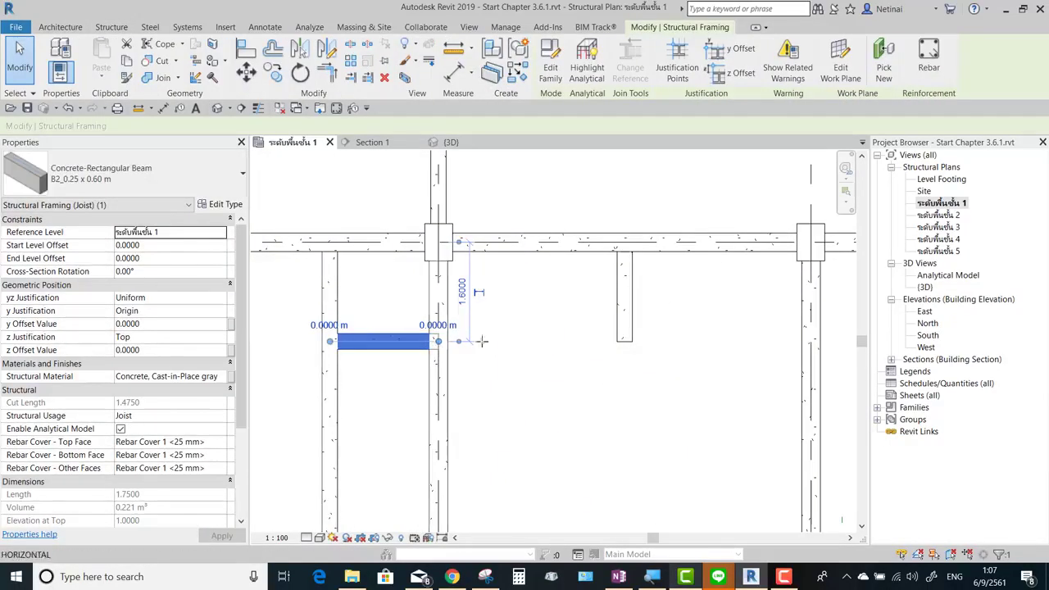
left_click_drag(431, 342, 625, 341)
key("Escape")
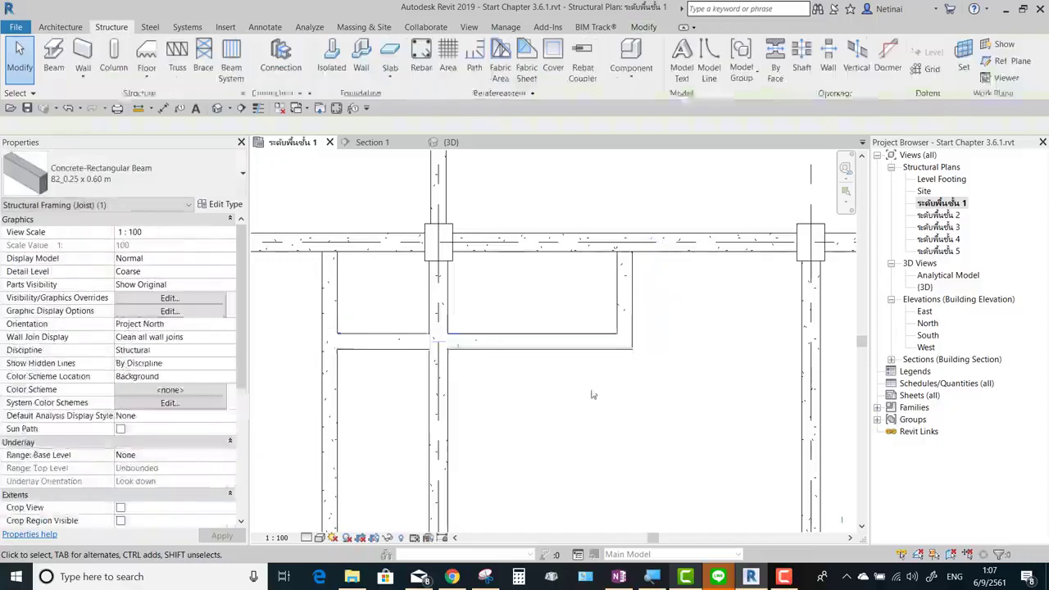
scroll(581, 371, "down", 3)
left_click(590, 370)
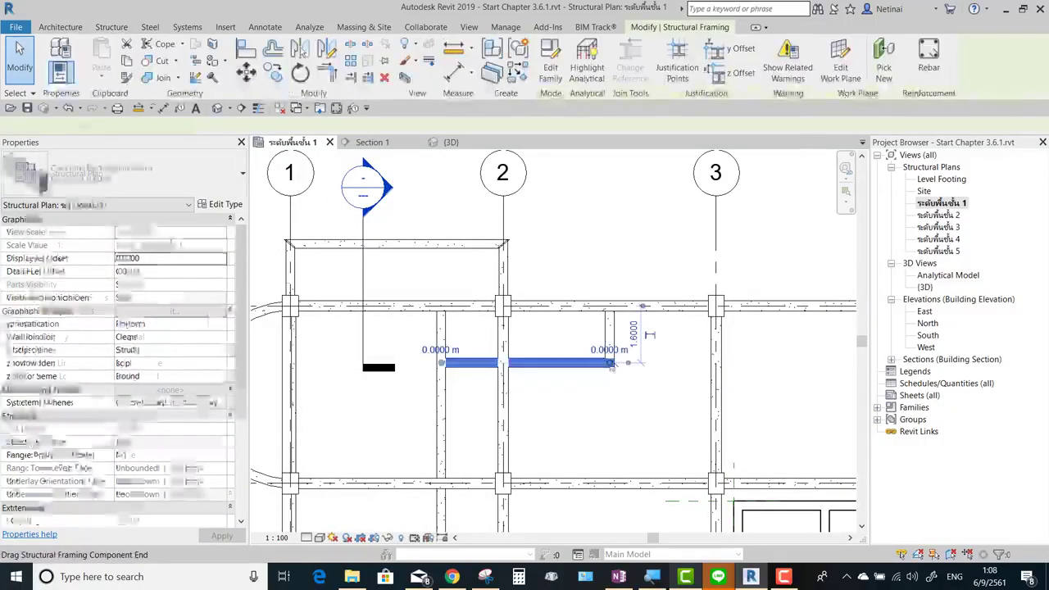
left_click_drag(607, 363, 716, 362)
key("Escape")
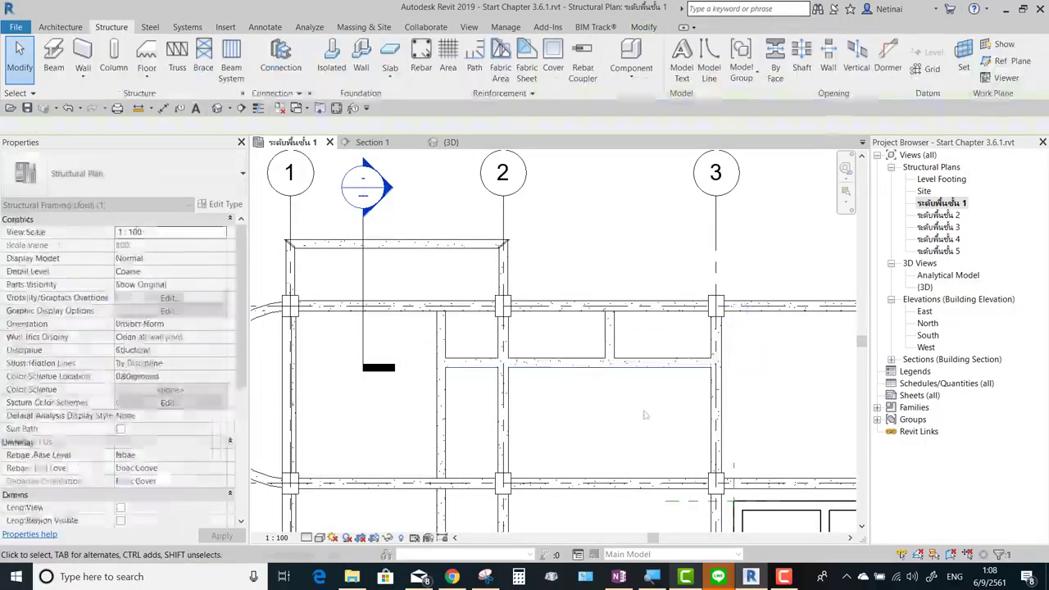
Pan out to show the whole beam layout across grids 1–5 and A–E
middle_click_drag(607, 400, 566, 344)
left_click(641, 26)
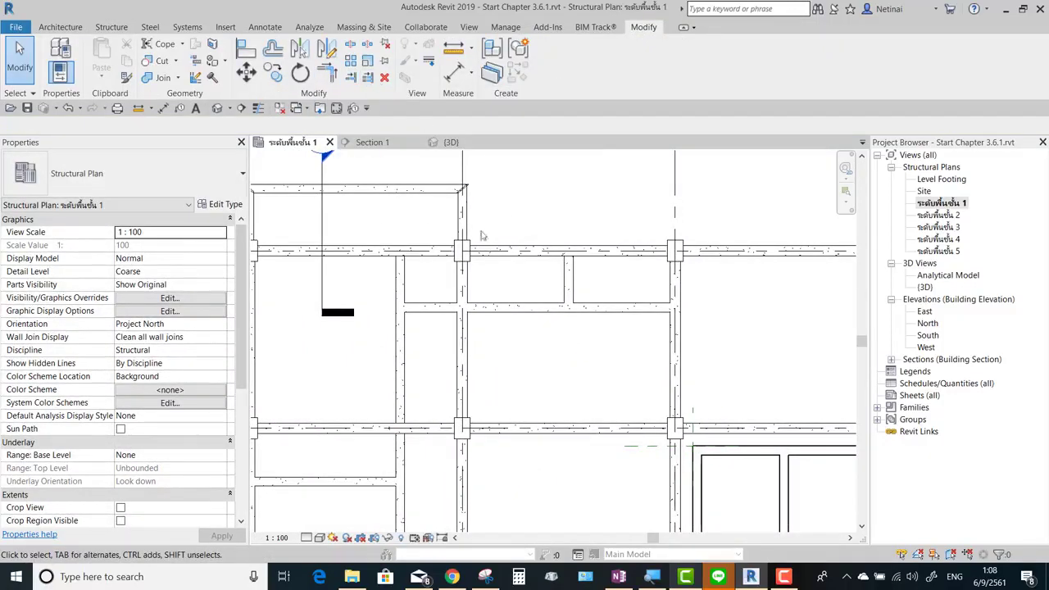
scroll(554, 346, "down", 3)
mouse_move(570, 342)
middle_mouse_down()
mouse_move(545, 263)
mouse_move(472, 264)
mouse_move(468, 276)
middle_mouse_up()
scroll(529, 262, "down", 2)
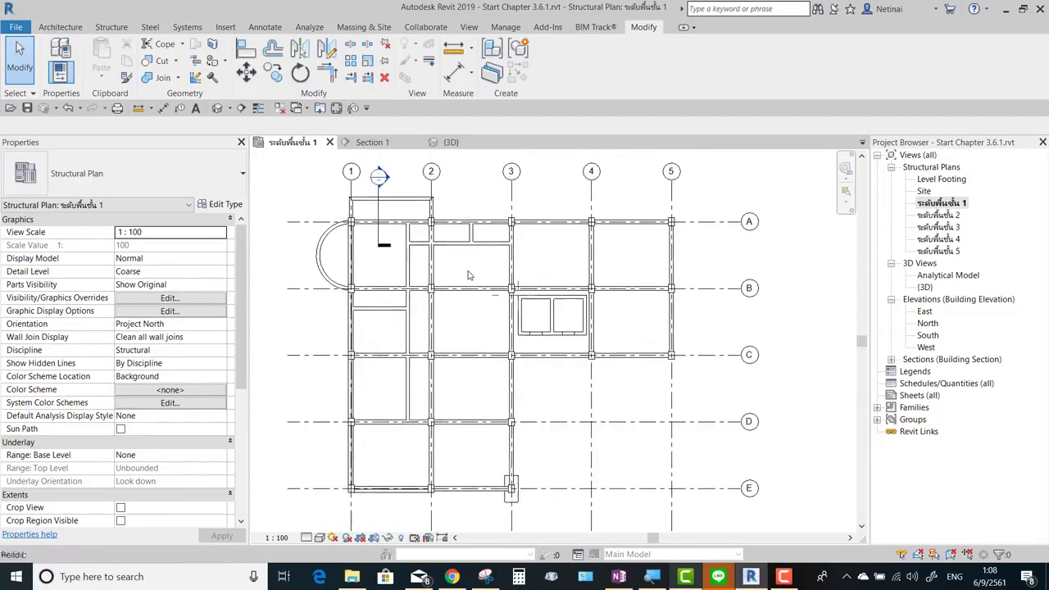